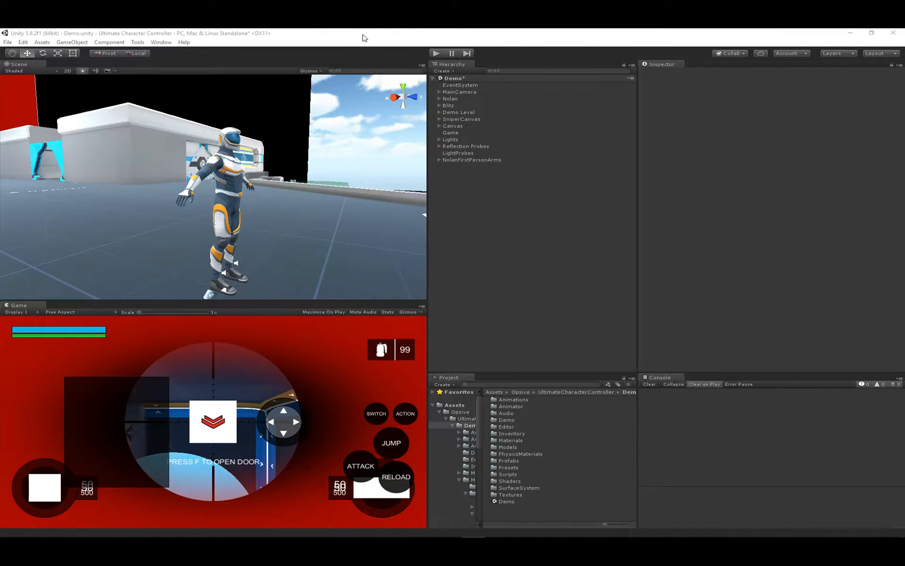
# Play the Demo scene to check the Nolan character before adding any item, and stop it.
pyautogui.click(433, 52)
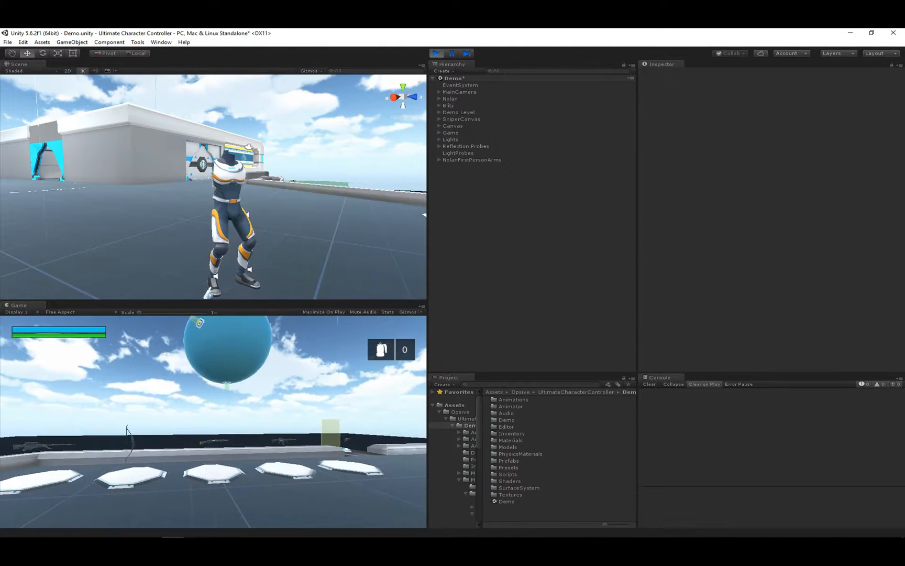
pyautogui.press('Escape')
pyautogui.click(436, 53)
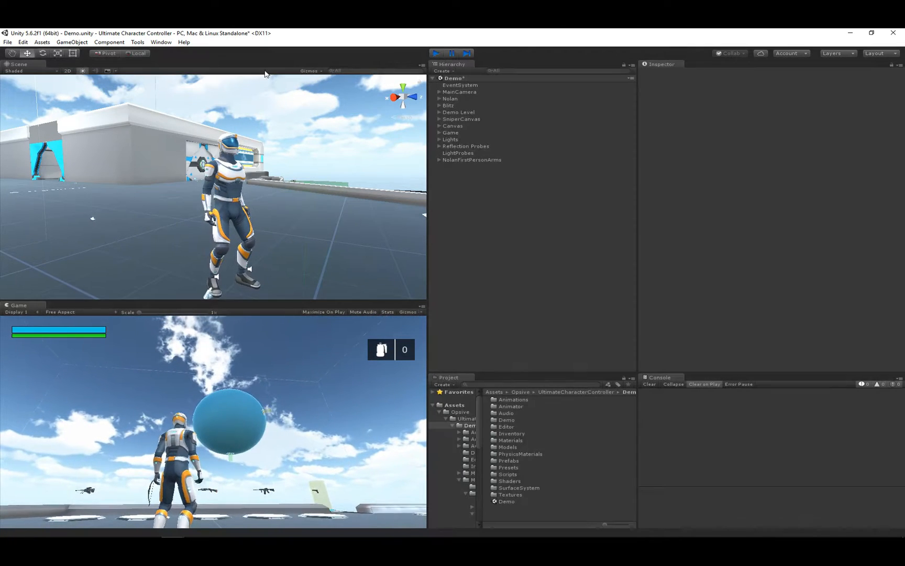
pyautogui.click(138, 42)
pyautogui.moveTo(153, 52)
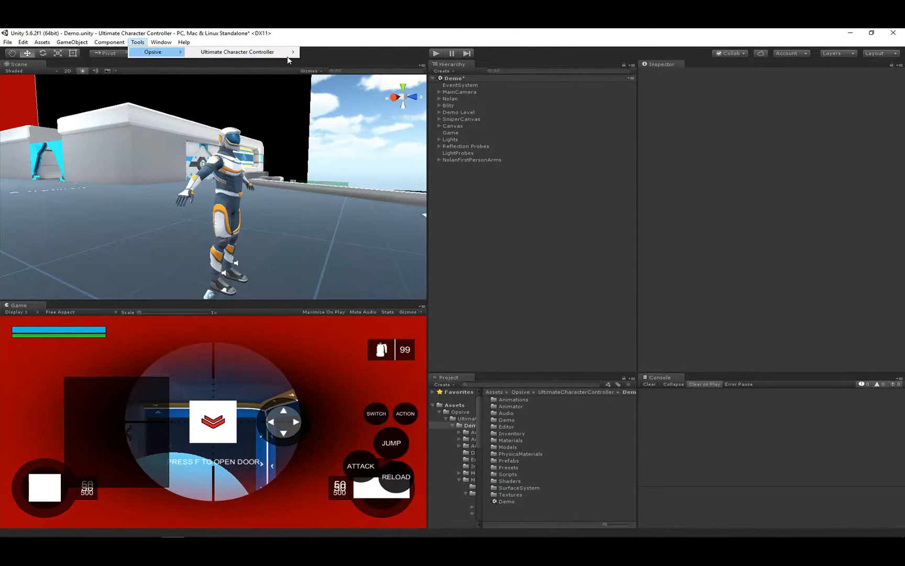
pyautogui.moveTo(237, 52)
pyautogui.click(330, 82)
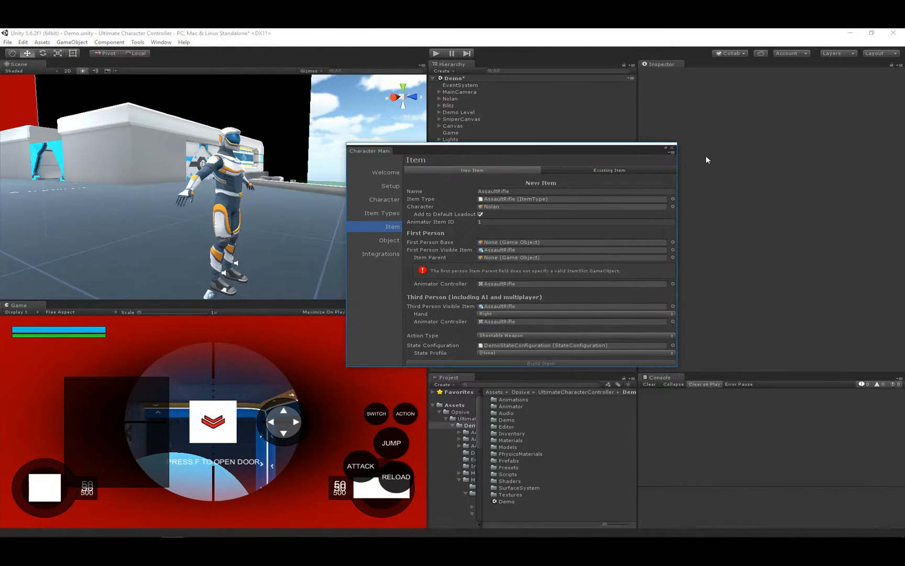
pyautogui.click(672, 148)
# Start a new item in the Ultimate Character Controller's item manager, named AssaultRifle with the AssaultRifle item type.
pyautogui.click(137, 42)
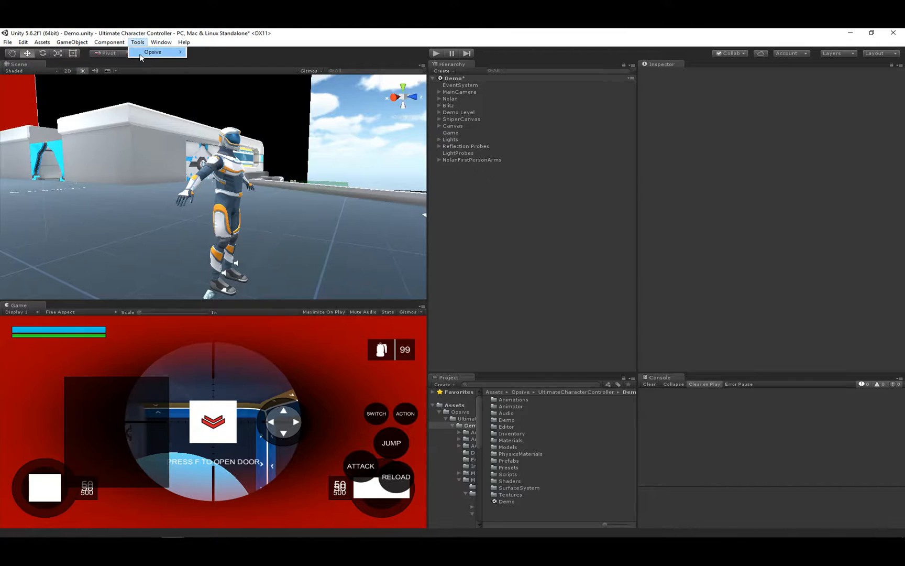
pyautogui.moveTo(168, 52)
pyautogui.moveTo(232, 53)
pyautogui.click(335, 84)
pyautogui.click(491, 191)
pyautogui.write('AssaultRifle')
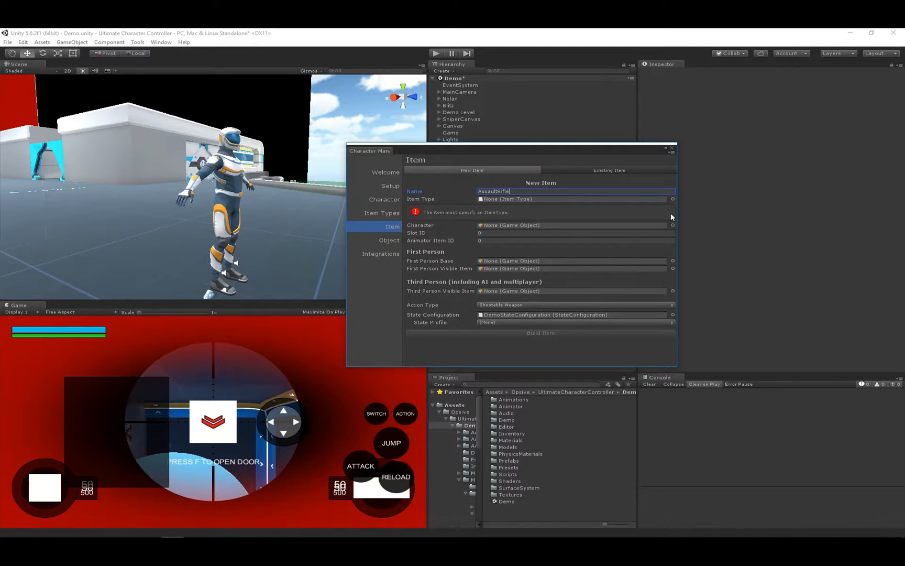
pyautogui.click(672, 199)
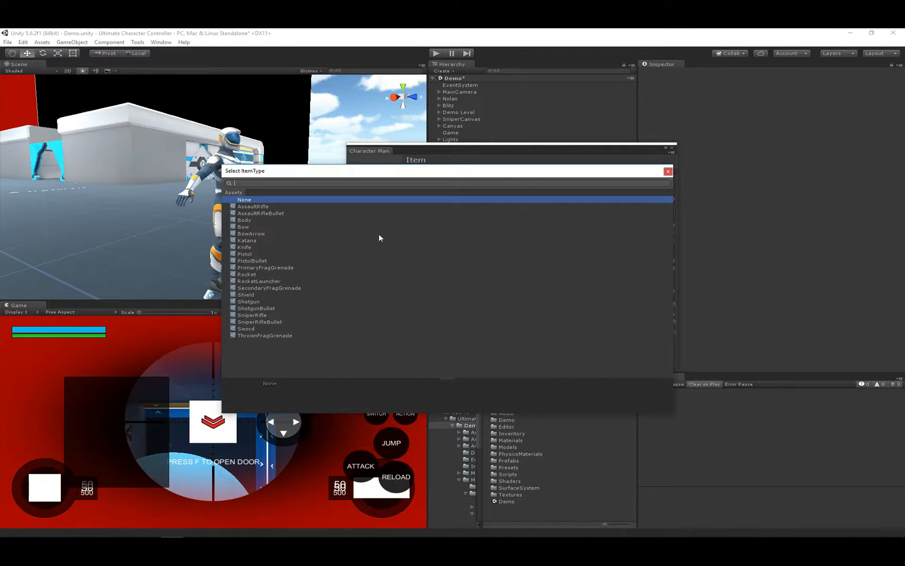
pyautogui.doubleClick(268, 207)
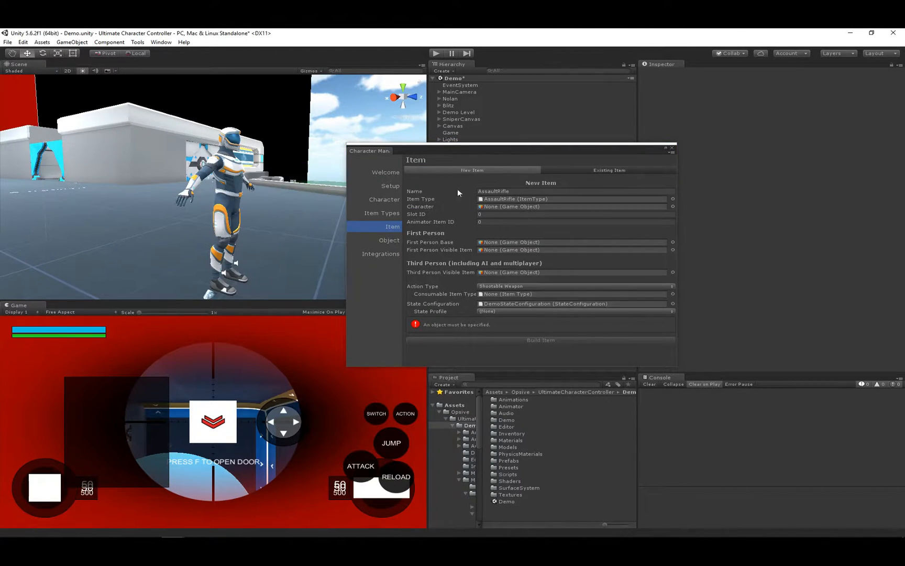
# Assign Nolan as the new item's character and set its Animator Item ID to 1.
pyautogui.moveTo(481, 151); pyautogui.dragTo(424, 228)
pyautogui.moveTo(455, 98); pyautogui.dragTo(433, 286)
pyautogui.click(429, 300)
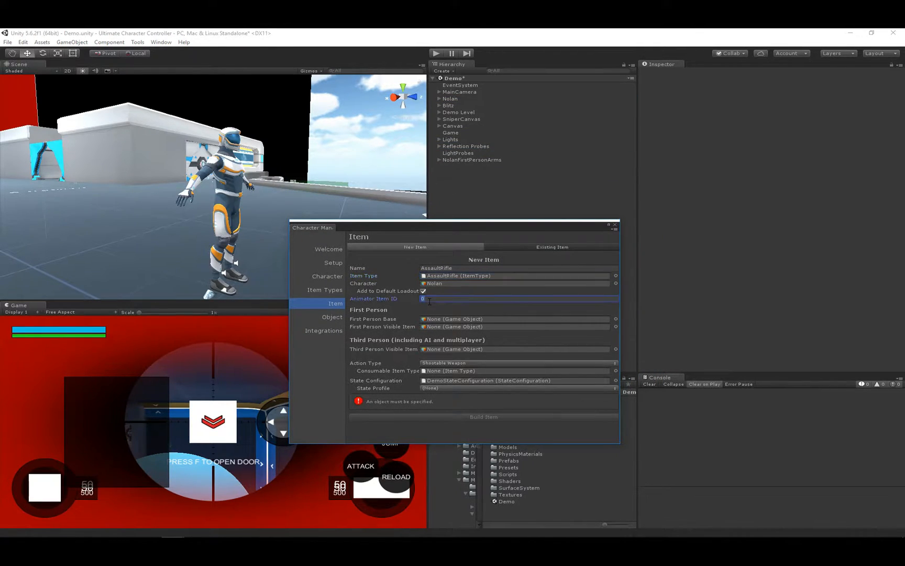
# Assign NolanFirstPersonArms as the First Person Base with the FirstPersonDemo animator controller.
pyautogui.moveTo(425, 227); pyautogui.dragTo(273, 207)
pyautogui.click(460, 161)
pyautogui.moveTo(460, 161); pyautogui.dragTo(335, 300)
pyautogui.click(463, 308)
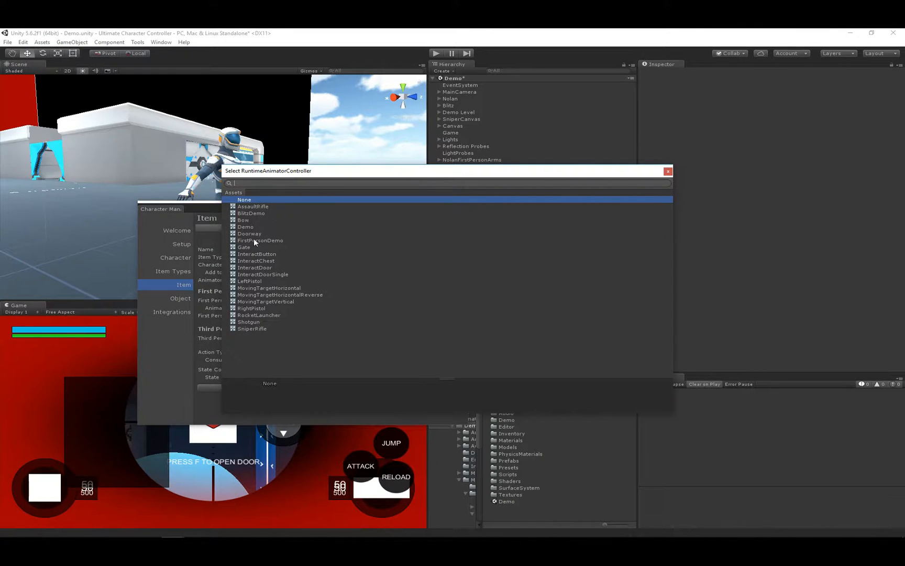
pyautogui.doubleClick(269, 239)
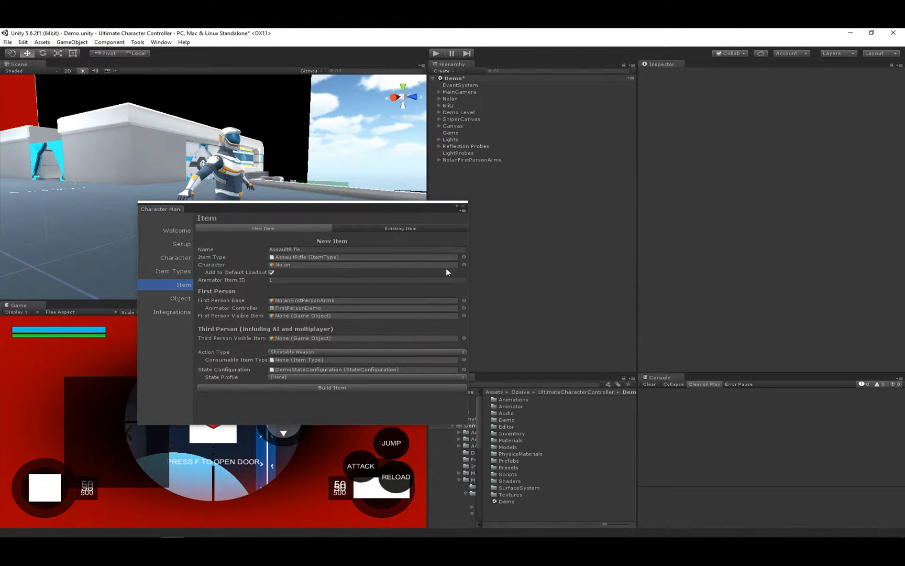
# Set the First Person Visible Item to the AssaultRifle model and give it the AssaultRifle animator controller.
pyautogui.click(464, 315)
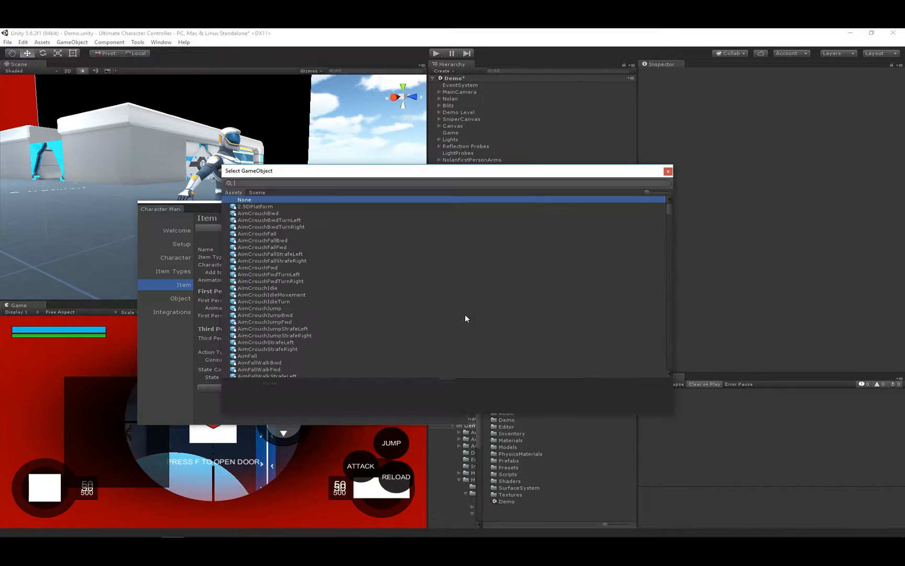
pyautogui.scroll(-10, 265, 205)
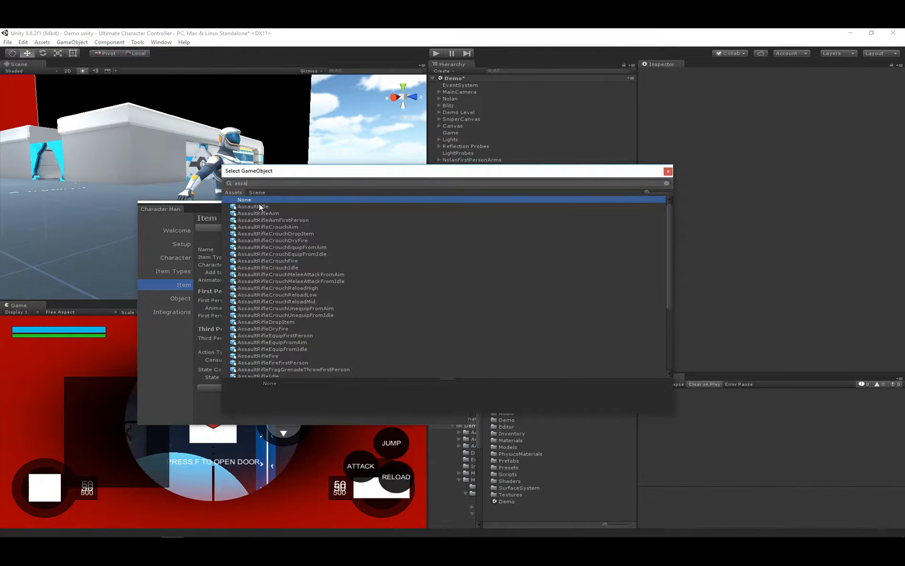
pyautogui.doubleClick(258, 204)
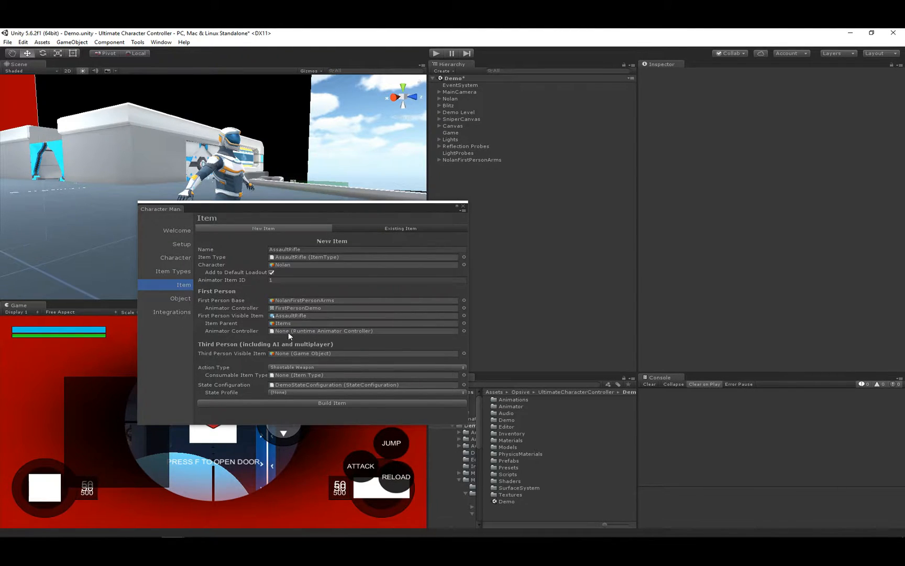
pyautogui.click(464, 331)
pyautogui.click(277, 206)
pyautogui.doubleClick(271, 206)
# Set the Third Person Visible Item to the AssaultRifle model with the AssaultRifle animator controller.
pyautogui.click(465, 353)
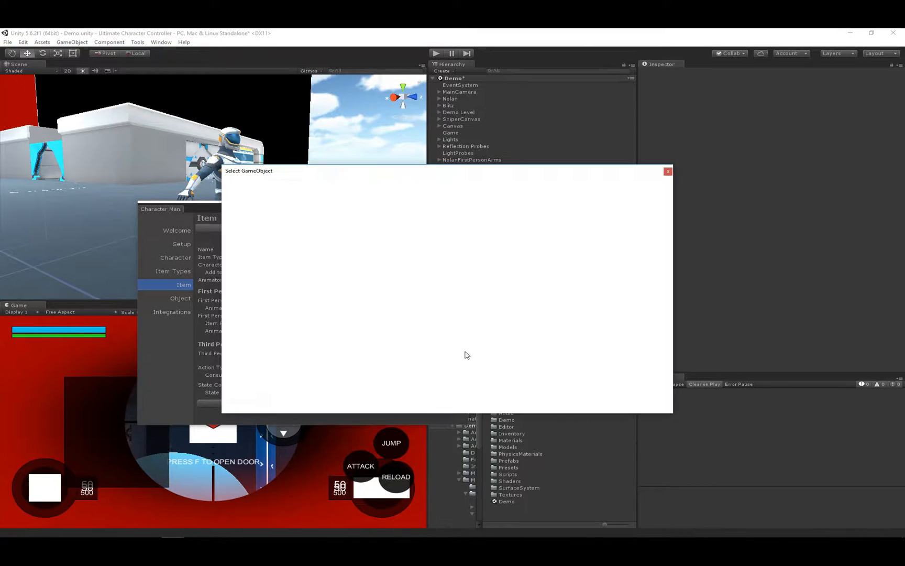
pyautogui.doubleClick(265, 206)
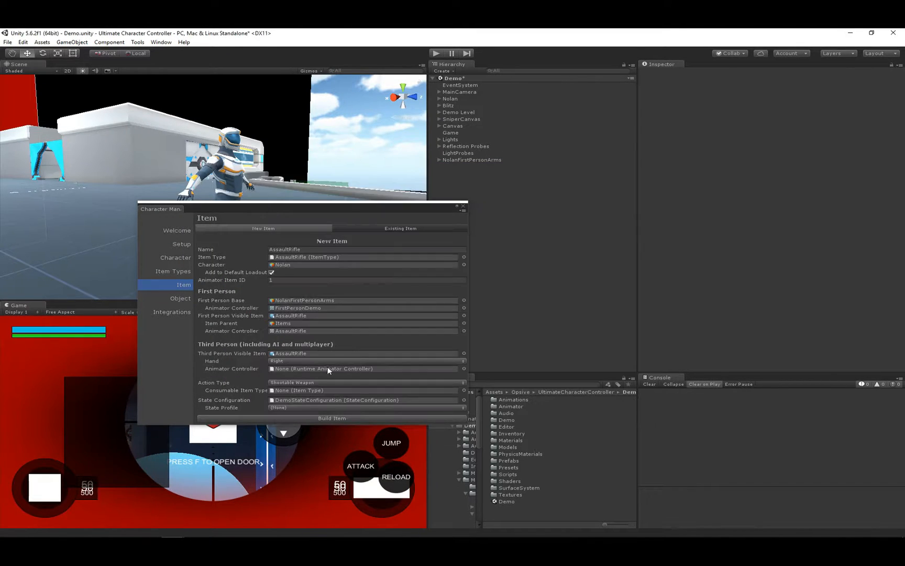
pyautogui.click(466, 368)
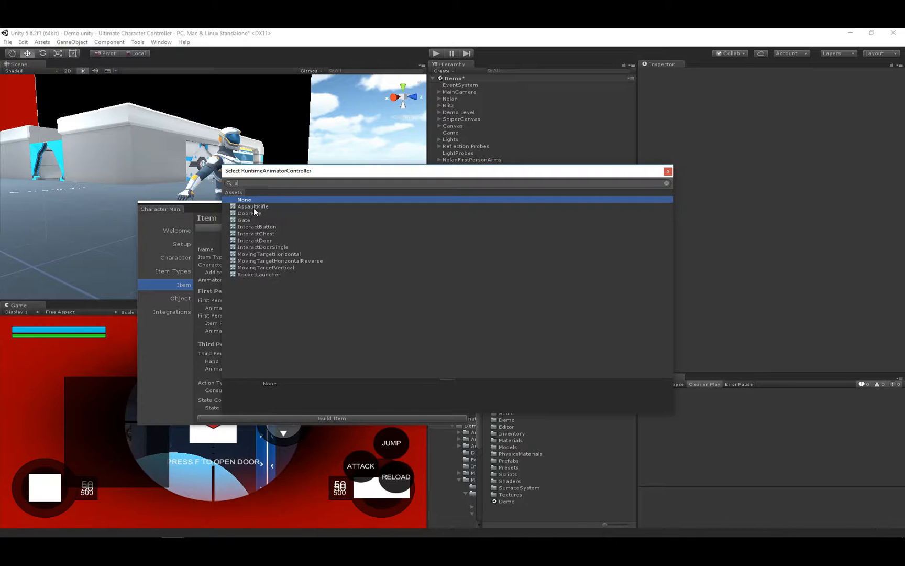
pyautogui.doubleClick(255, 206)
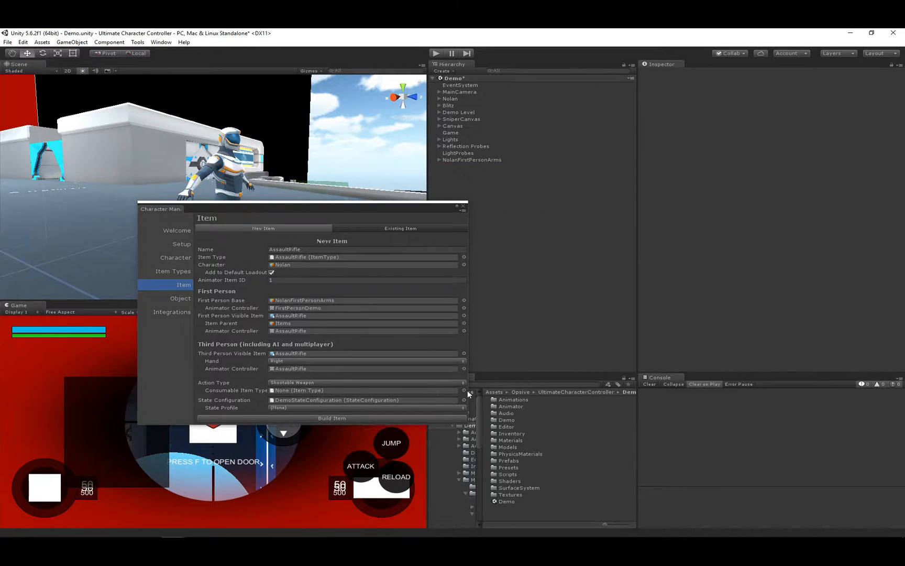
# Choose AssaultRifleBullet as the consumable item type, build the item and close the item manager.
pyautogui.click(465, 391)
pyautogui.doubleClick(285, 214)
pyautogui.click(332, 418)
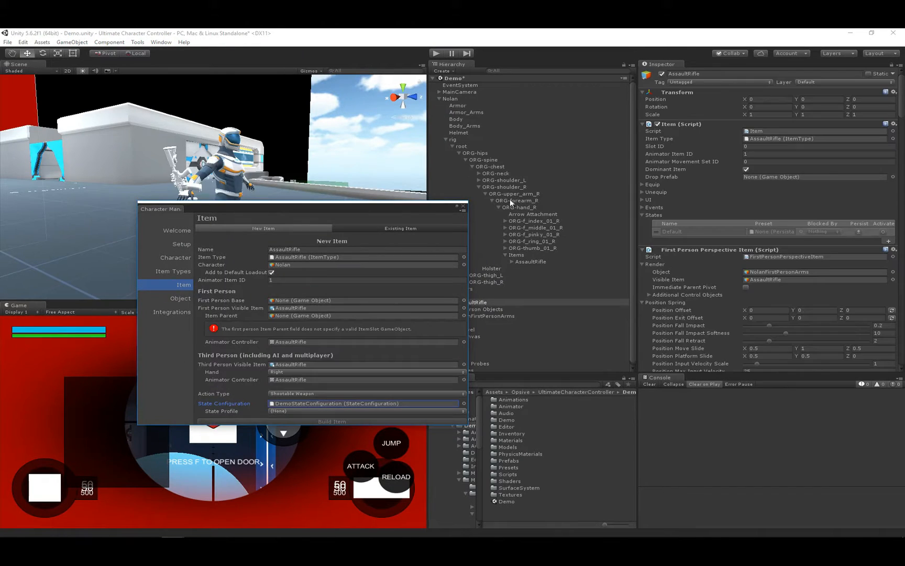
pyautogui.click(463, 206)
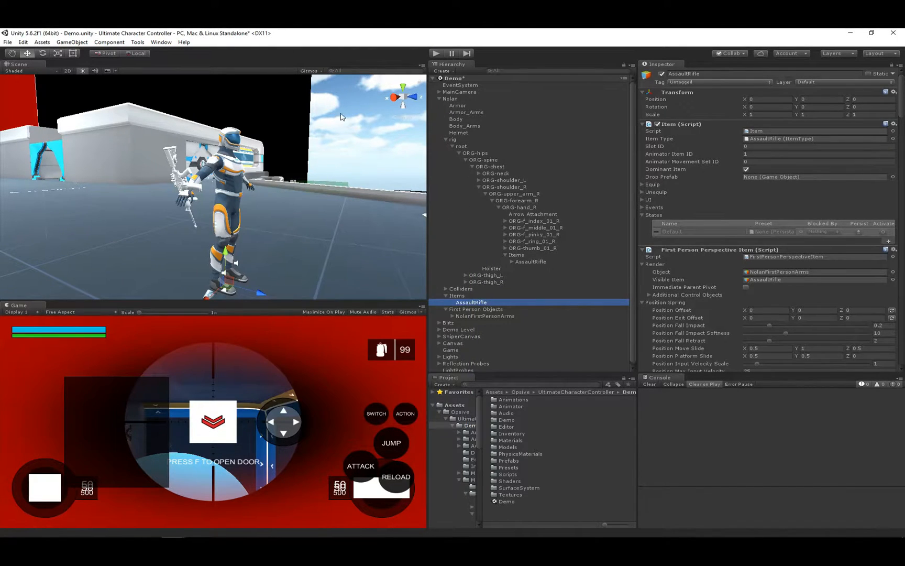
# Play-test the scene, toggling the camera perspective and aiming, to inspect how Nolan holds the rifle, and stop it.
pyautogui.scroll(4, 347, 103)
pyautogui.moveTo(393, 208); pyautogui.dragTo(316, 201, button='right')
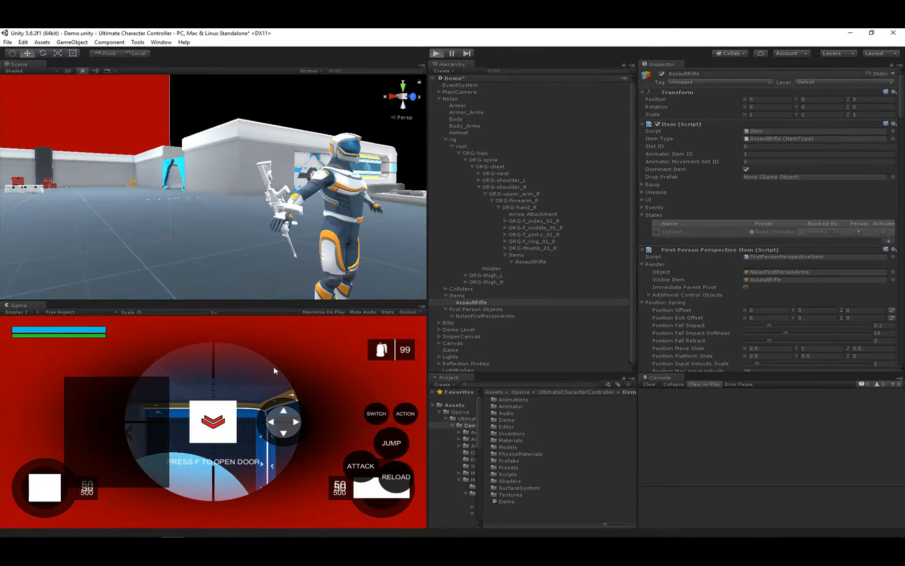
pyautogui.hotkey('ctrl', 'p')
pyautogui.press('v')
pyautogui.rightClick(213, 417)
pyautogui.press('Escape')
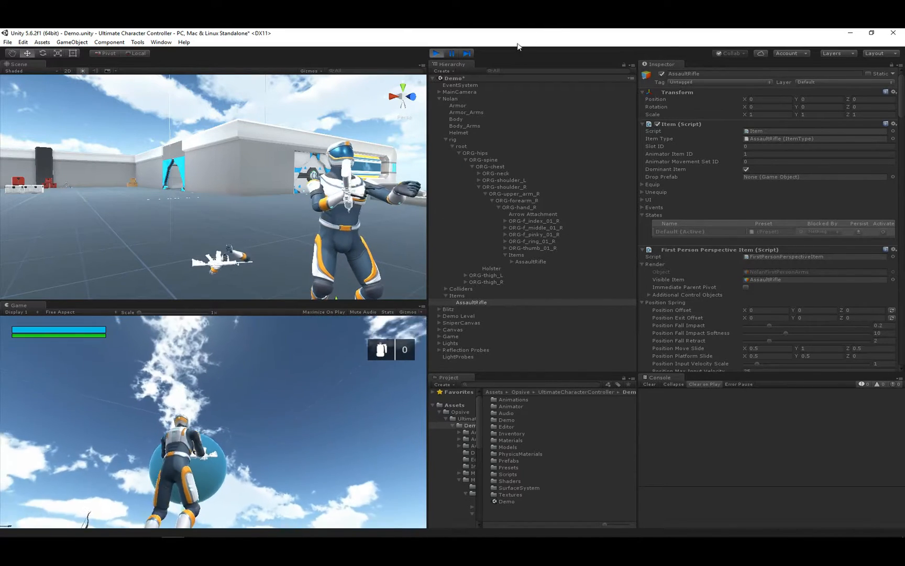
pyautogui.hotkey('ctrl', 'p')
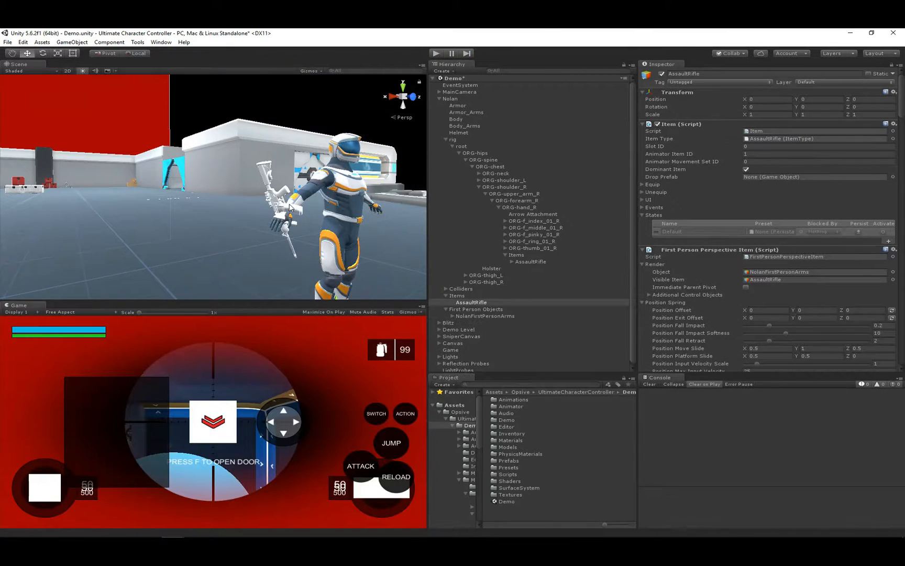
# Paste the copied transform onto the third-person AssaultRifle in Nolan's right hand: position -0.279, -0.054, 0.022, rotation 2.384, -92.79, -180.102.
pyautogui.click(278, 197)
pyautogui.click(542, 262)
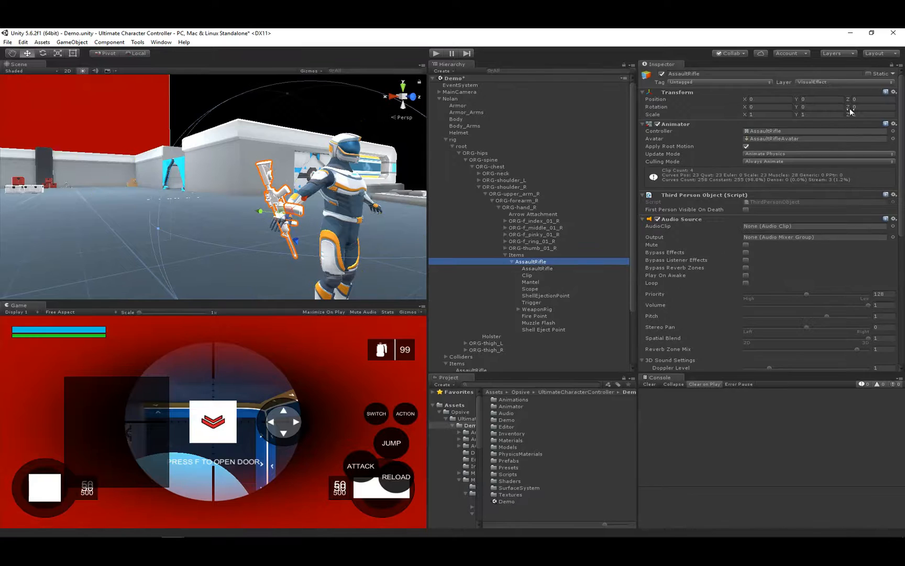
pyautogui.click(893, 92)
pyautogui.click(847, 154)
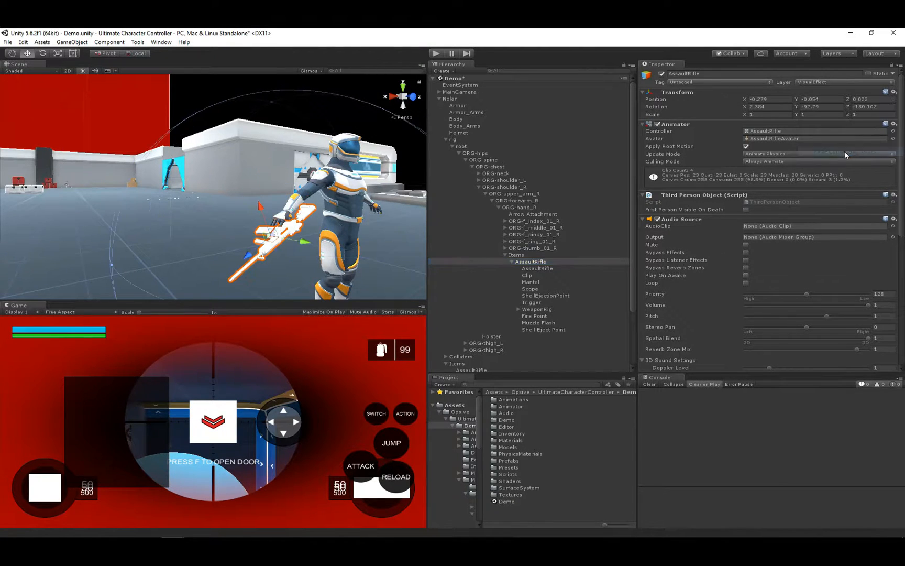
# Paste the same copied transform values onto the AssaultRifle root object under NolanFirstPersonArms' right hand.
pyautogui.moveTo(393, 252); pyautogui.dragTo(315, 524, button='middle')
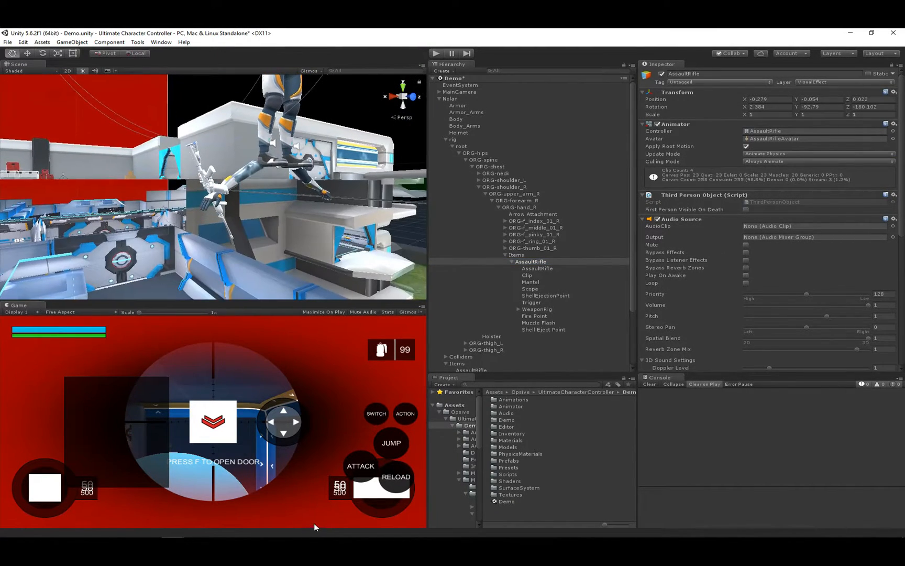
pyautogui.click(214, 174)
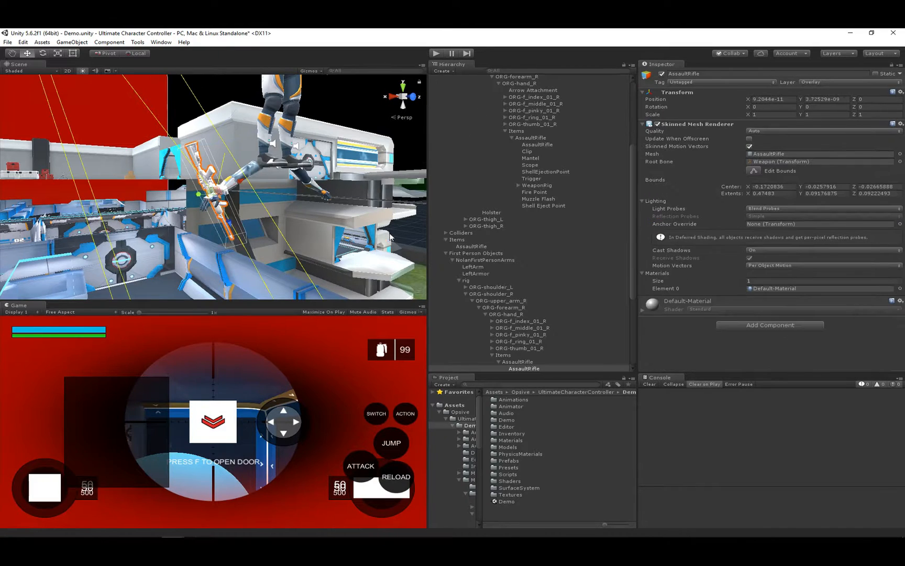
pyautogui.click(517, 361)
pyautogui.click(894, 92)
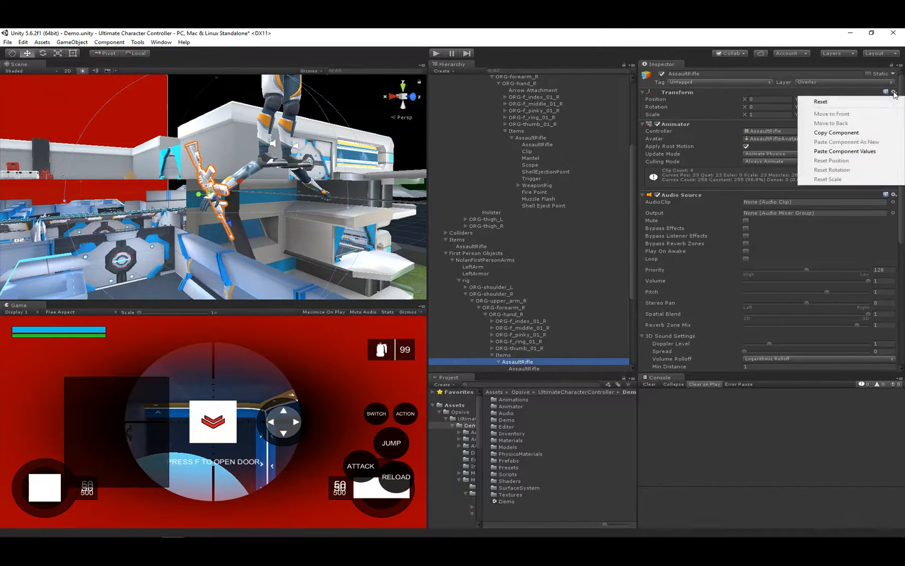
pyautogui.click(832, 151)
pyautogui.moveTo(345, 134); pyautogui.dragTo(331, 254, button='middle')
# Set the First Person Perspective Item's Position Offset on Nolan's AssaultRifle item to X -0.099, Y -0.162, Z -0.136.
pyautogui.scroll(6, 524, 204)
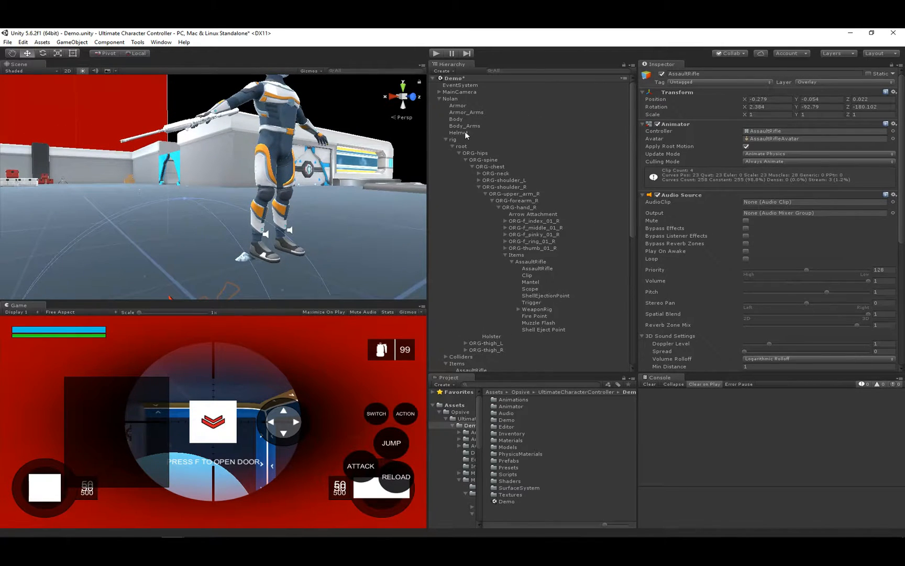
pyautogui.click(447, 139)
pyautogui.click(479, 159)
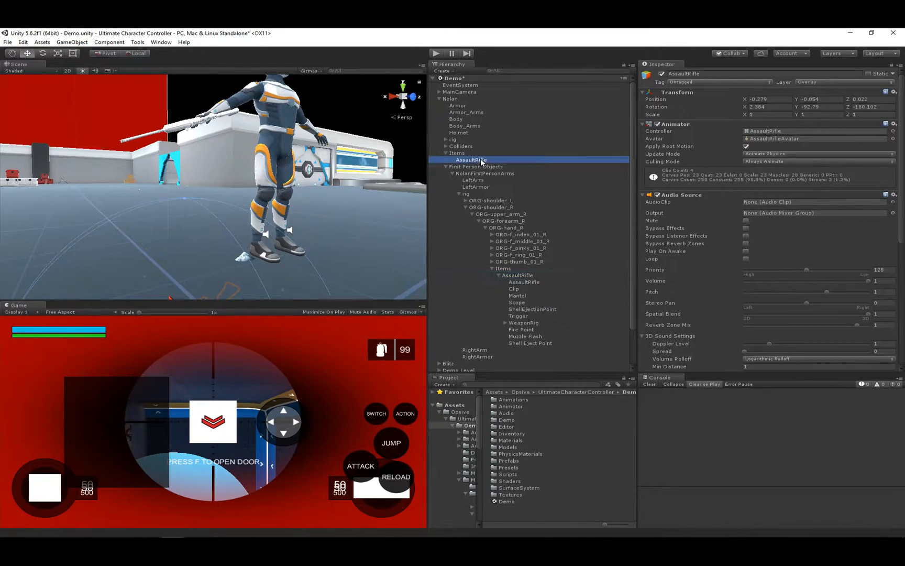
pyautogui.click(771, 309)
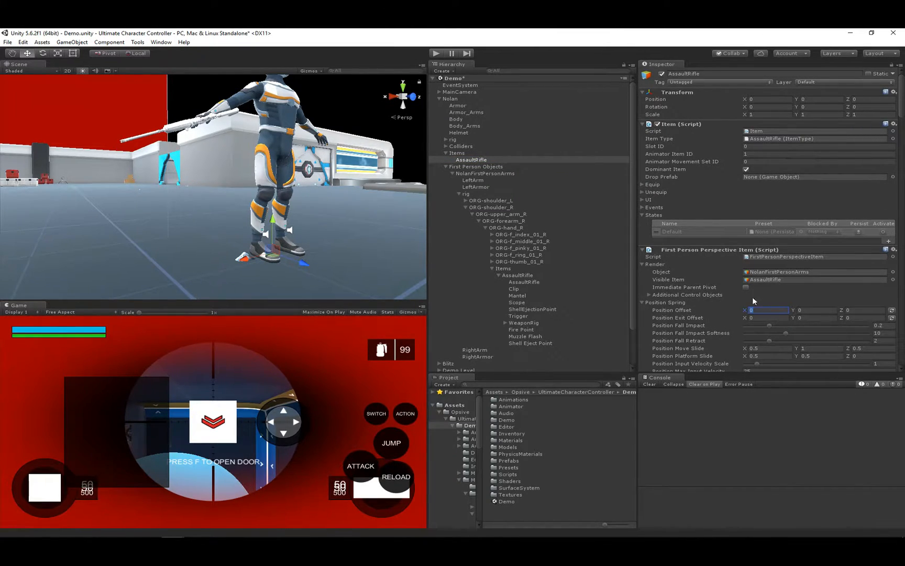
pyautogui.moveTo(704, 311)
pyautogui.write('-')
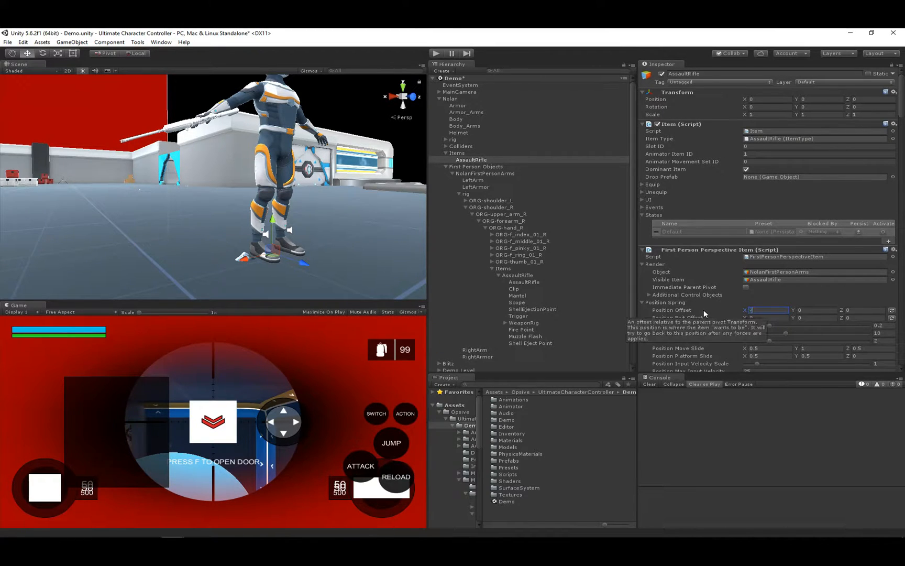
pyautogui.write('0.099')
pyautogui.press('Tab')
pyautogui.write('-0.162')
pyautogui.press('Tab')
pyautogui.write('-0.136')
pyautogui.press('Return')
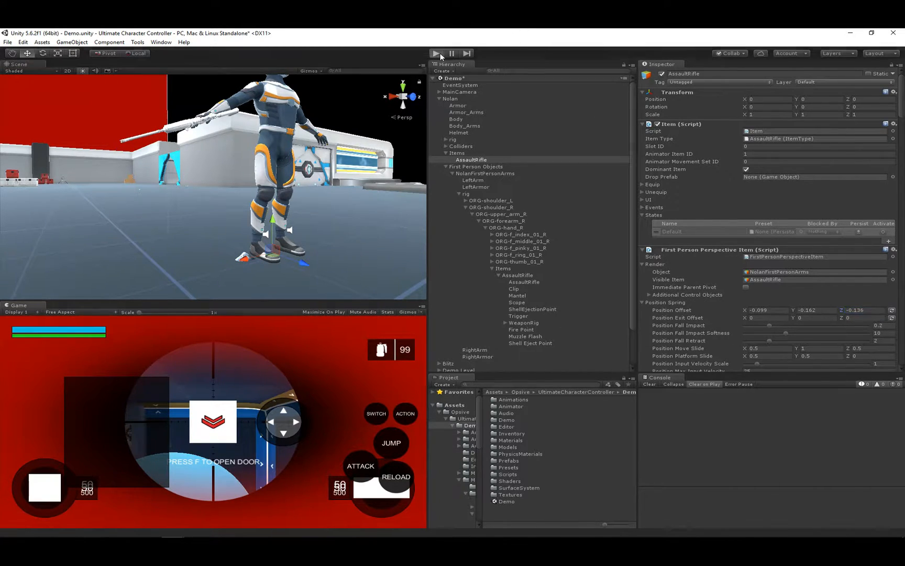
# Play the scene and switch to the first-person view to check the rifle's placement.
pyautogui.click(437, 53)
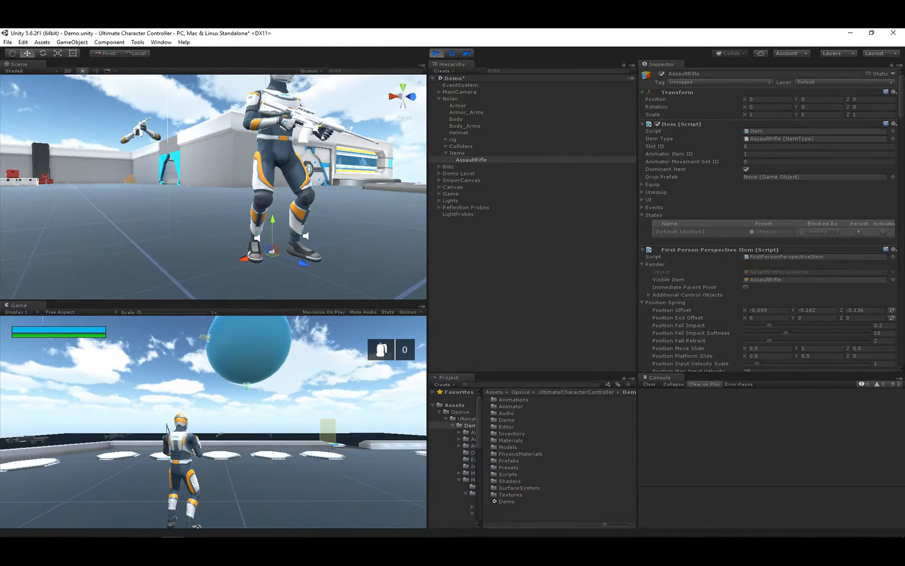
pyautogui.press('v')
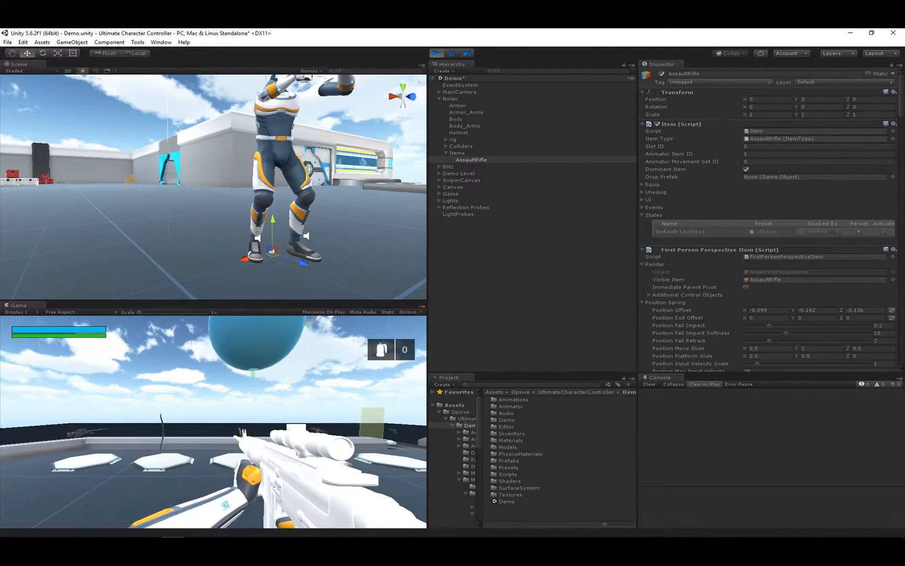
# Exit play mode and collapse the NolanFirstPersonArms object in the hierarchy.
pyautogui.press('Escape')
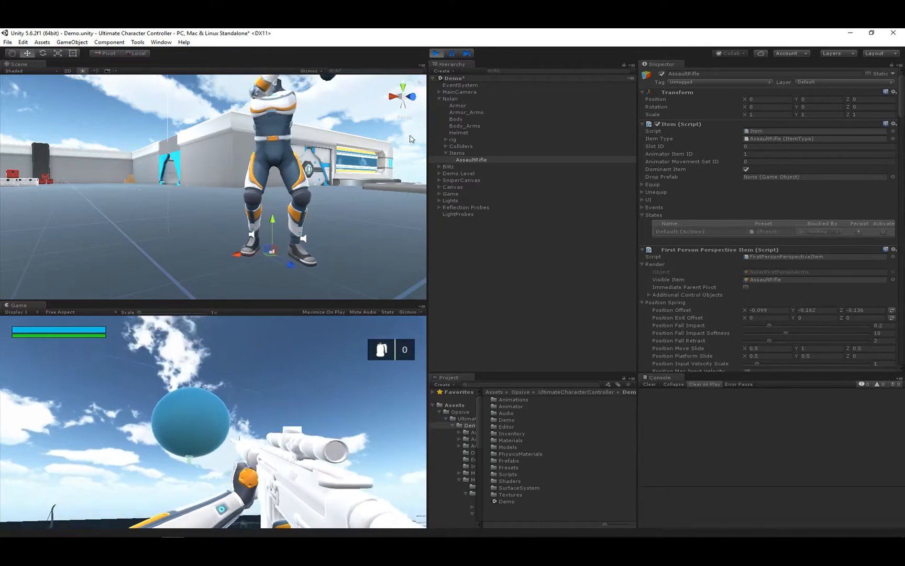
pyautogui.click(430, 50)
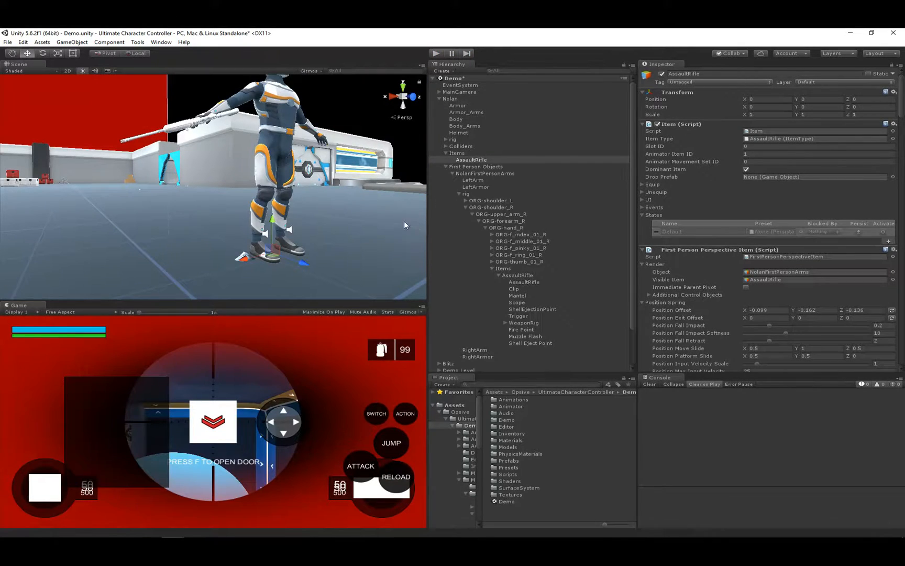
pyautogui.click(452, 174)
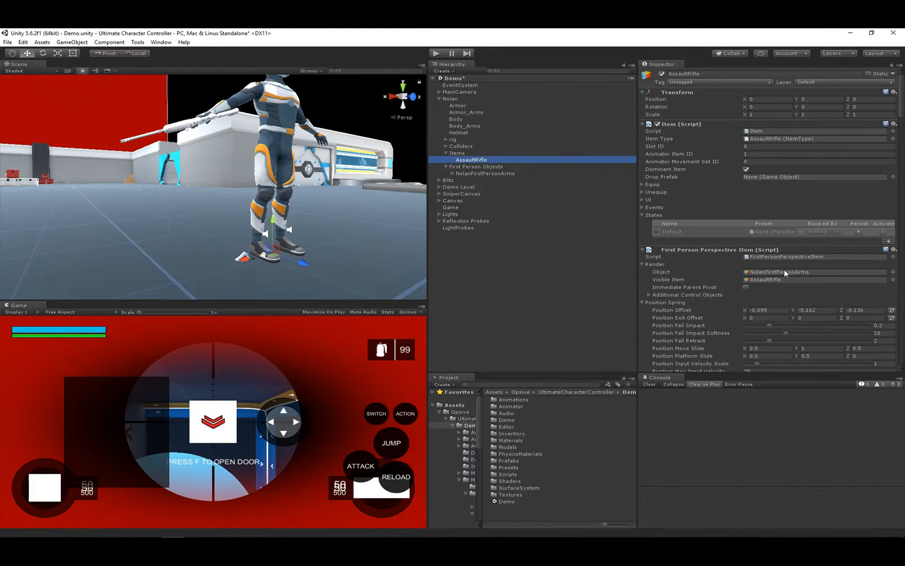
# Find the third-person Fire Point through the Third Person Shootable Weapon Properties and move it to the rifle's muzzle at about 0, 0.063, 0.482.
pyautogui.scroll(-10, 783, 264)
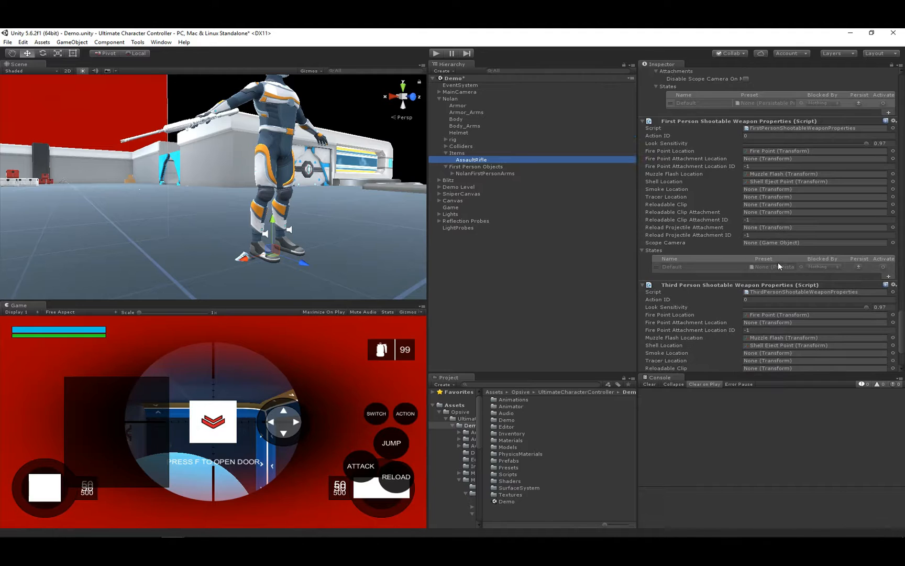
pyautogui.scroll(-1, 675, 199)
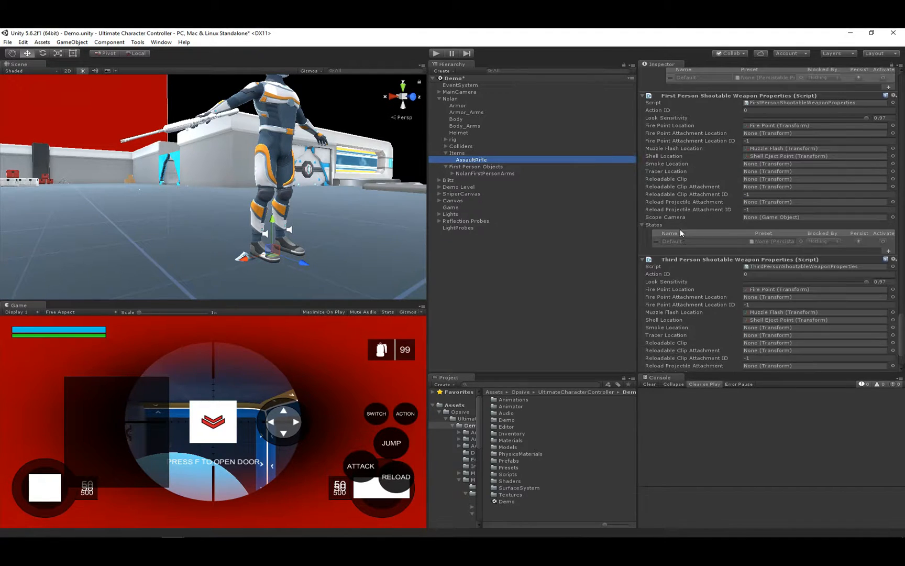
pyautogui.scroll(-3, 706, 267)
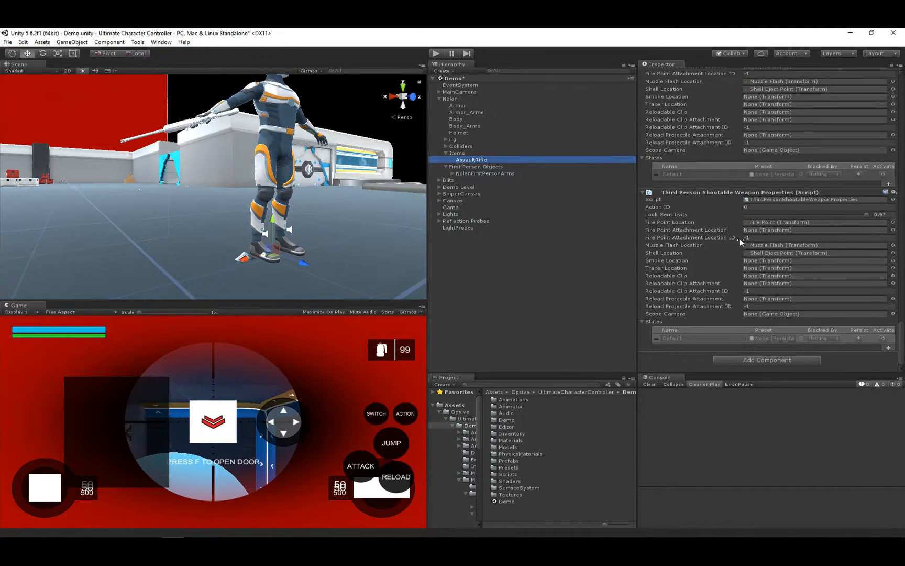
pyautogui.click(756, 223)
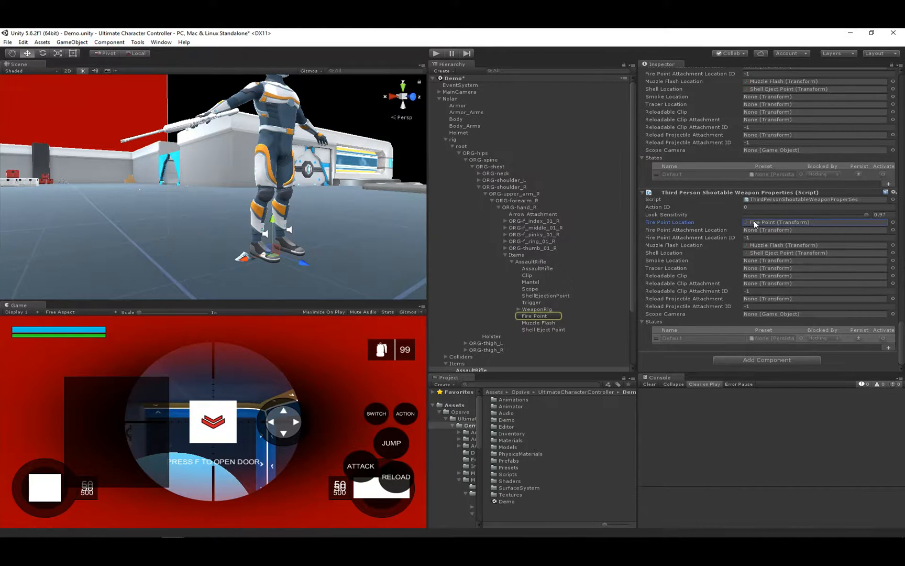
pyautogui.click(546, 317)
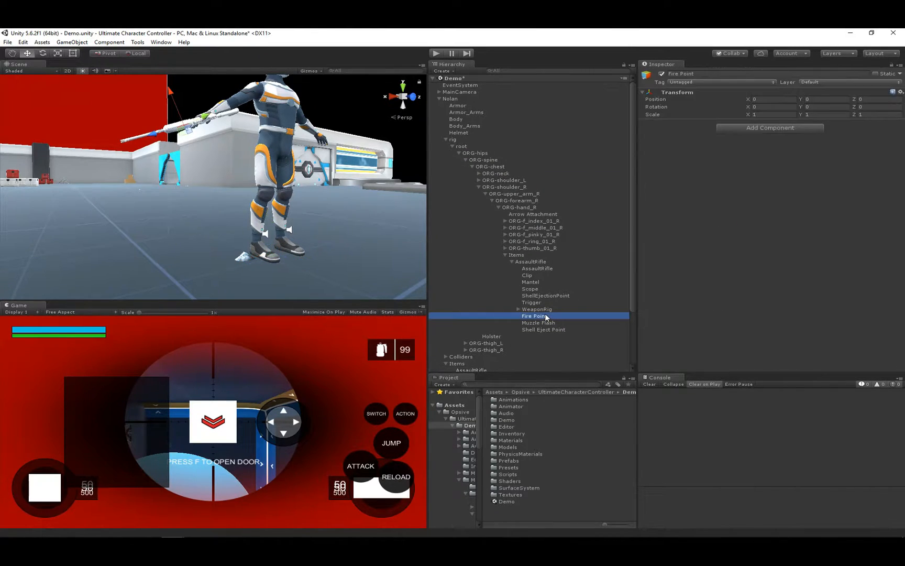
pyautogui.press('f')
pyautogui.keyDown('alt'); pyautogui.moveTo(271, 183); pyautogui.dragTo(383, 201); pyautogui.keyUp('alt')
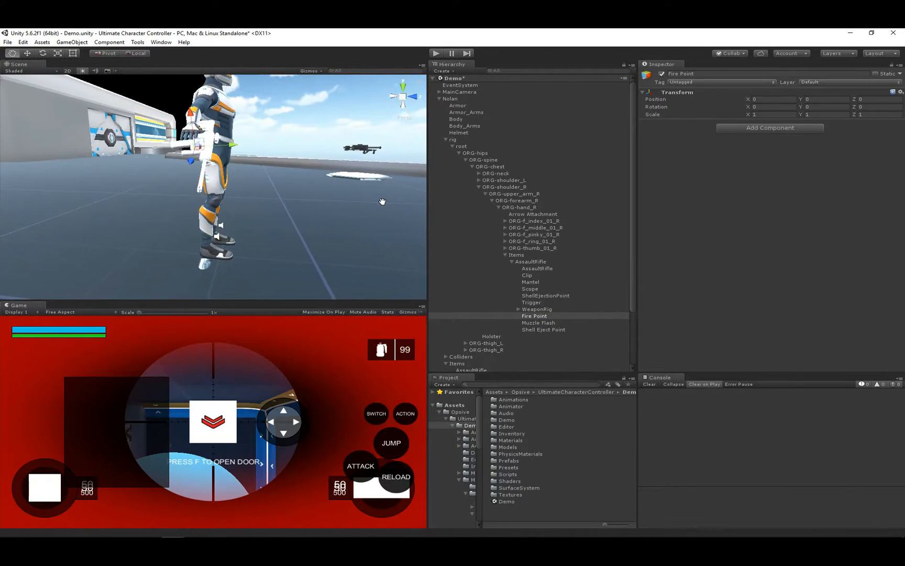
pyautogui.moveTo(231, 145); pyautogui.dragTo(233, 191)
pyautogui.press('f')
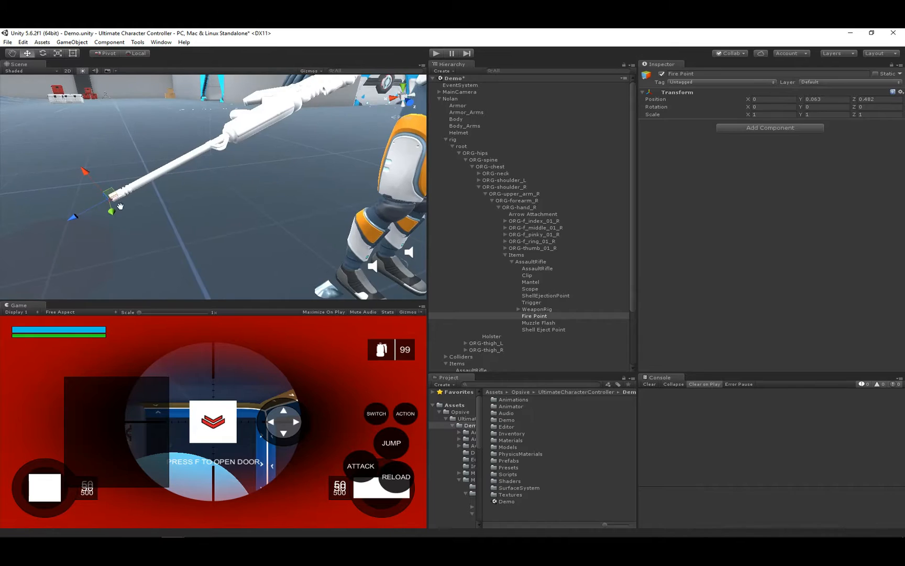
# Copy the third-person Fire Point's transform and paste its values onto the Muzzle Flash object of the same rifle.
pyautogui.click(900, 93)
pyautogui.click(864, 134)
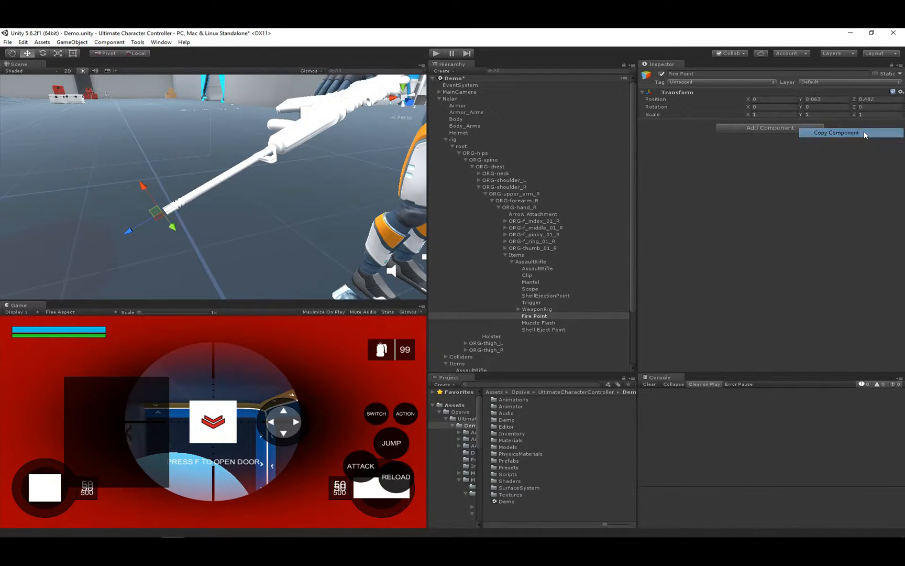
pyautogui.click(540, 323)
pyautogui.click(901, 92)
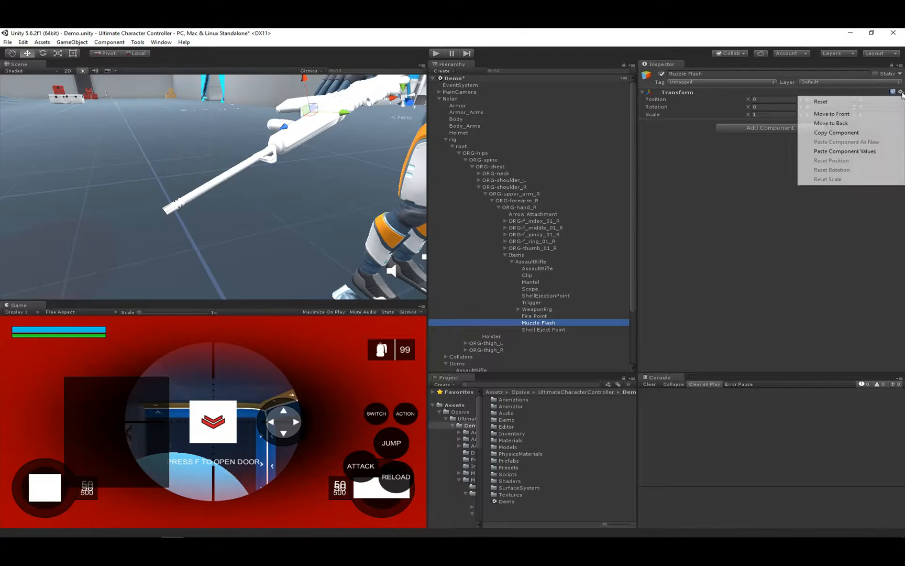
pyautogui.click(844, 152)
# Paste the copied Fire Point transform values onto the Muzzle Flash of the first-person AssaultRifle under NolanFirstPersonArms.
pyautogui.scroll(-3, 529, 274)
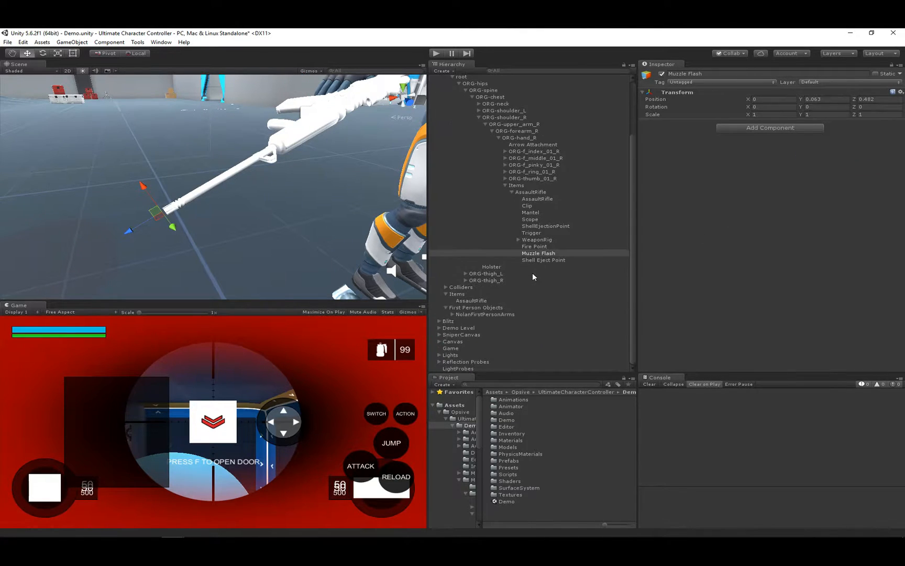
pyautogui.scroll(-3, 256, 224)
pyautogui.moveTo(257, 224); pyautogui.dragTo(172, 497, button='middle')
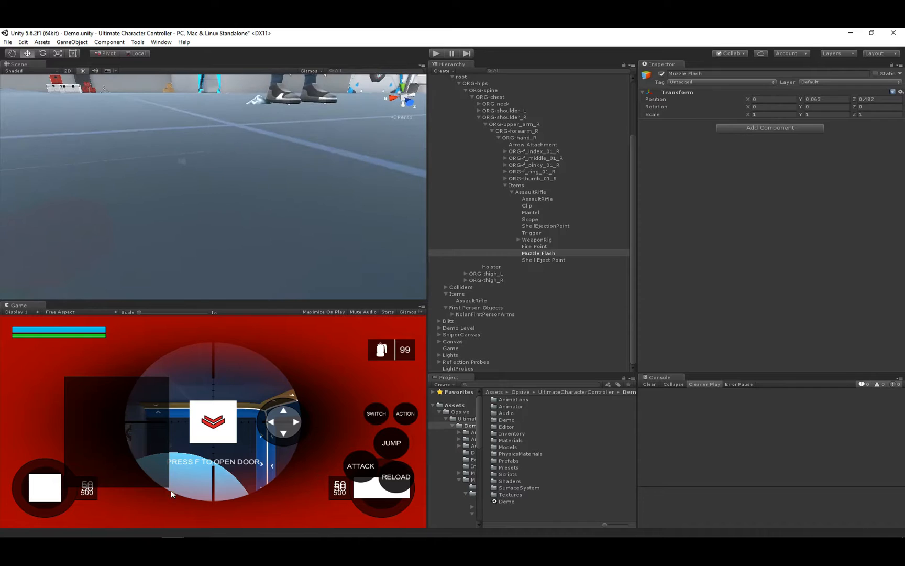
pyautogui.scroll(-3, 230, 174)
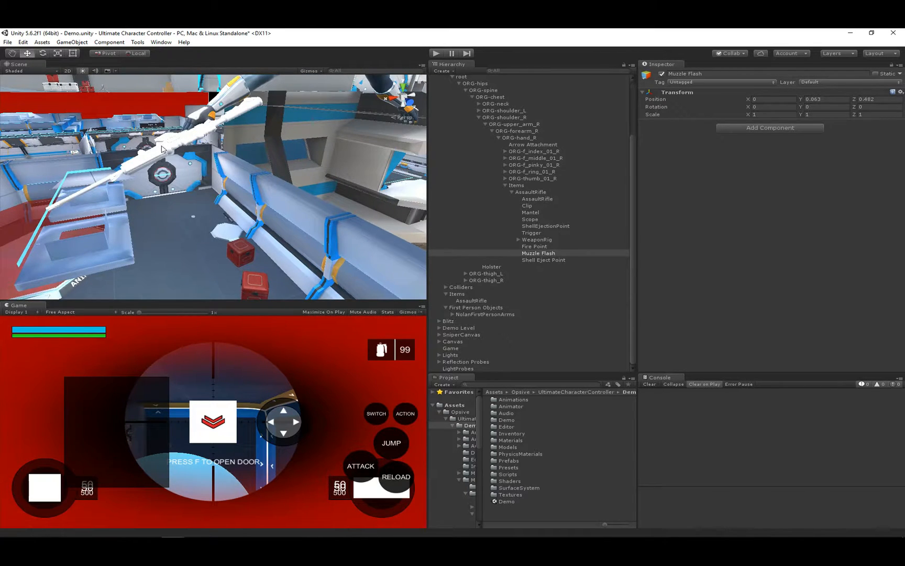
pyautogui.click(160, 146)
pyautogui.scroll(-3, 566, 336)
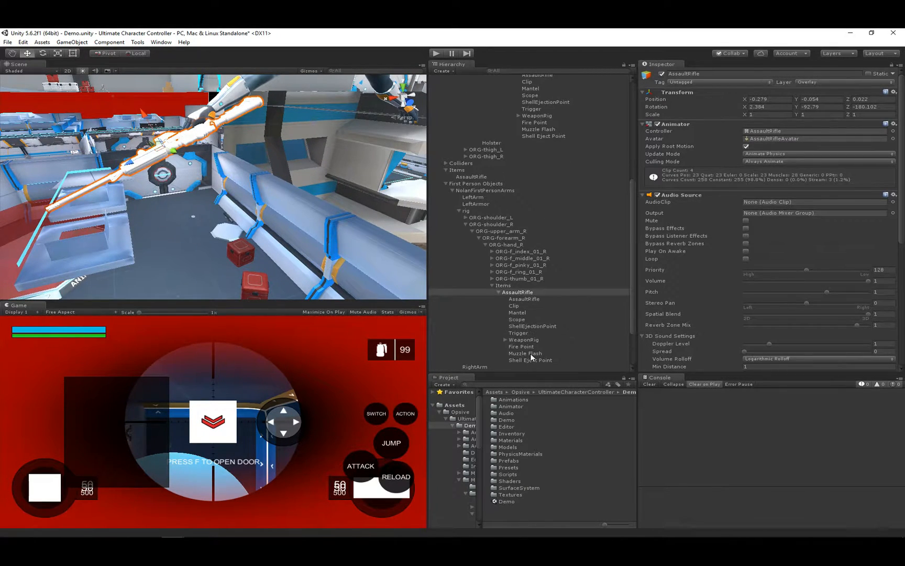
pyautogui.click(525, 353)
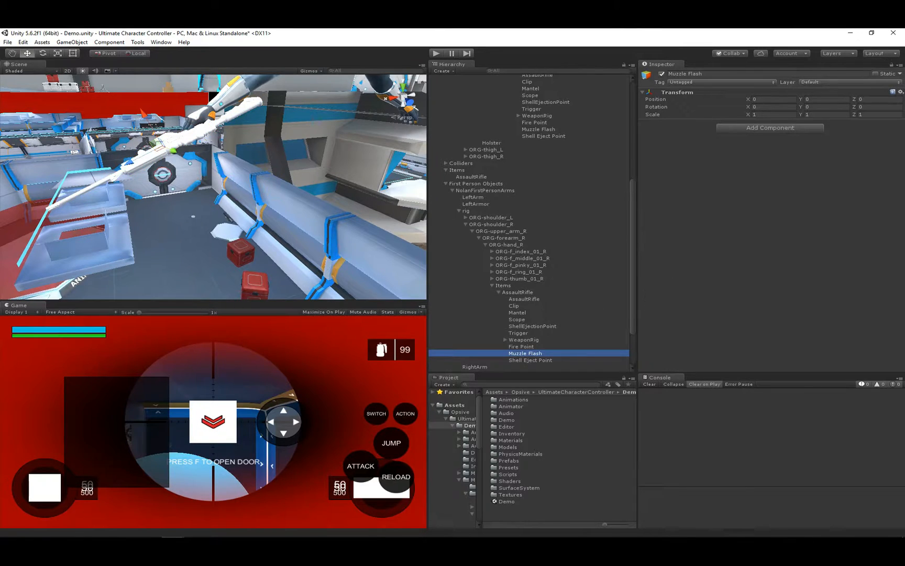
pyautogui.click(900, 92)
pyautogui.click(850, 151)
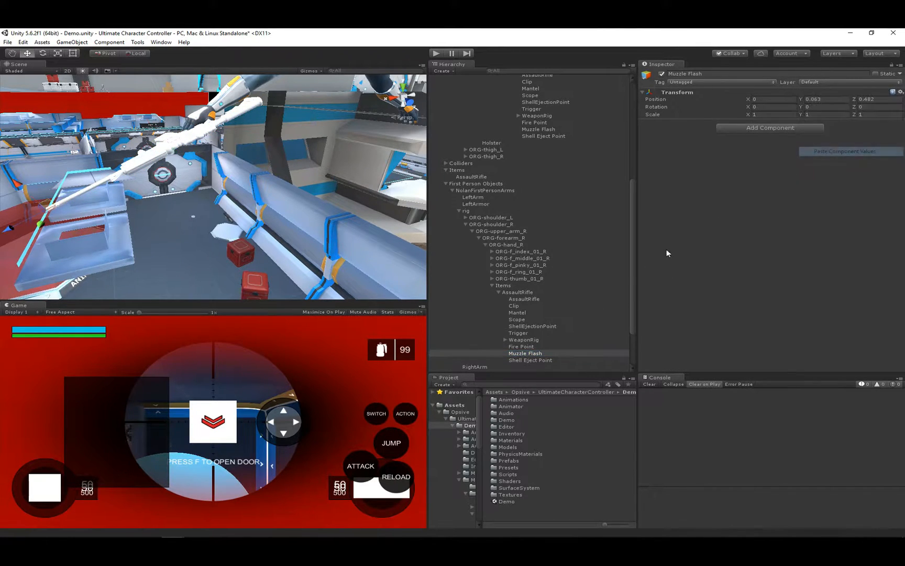
# Paste the same transform values onto the first-person AssaultRifle's Fire Point.
pyautogui.click(555, 346)
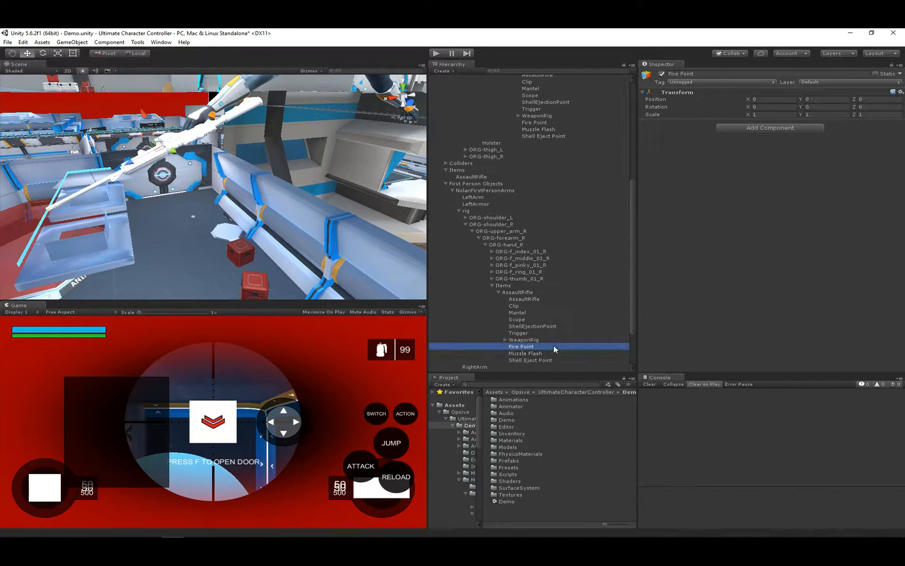
pyautogui.click(900, 92)
pyautogui.click(849, 152)
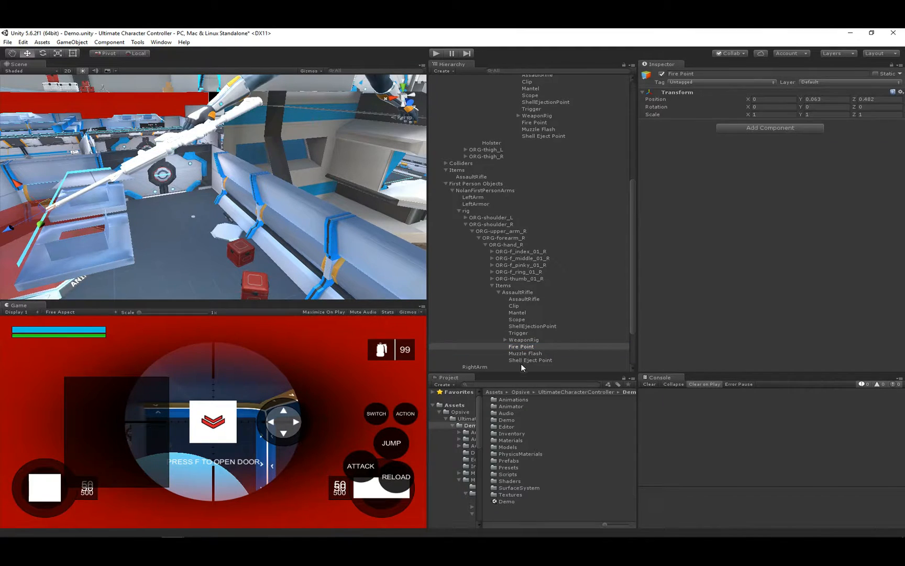
# Move the first-person rifle's Shell Eject Point to the side of the receiver at about 0.039, 0.058, -0.087.
pyautogui.click(522, 367)
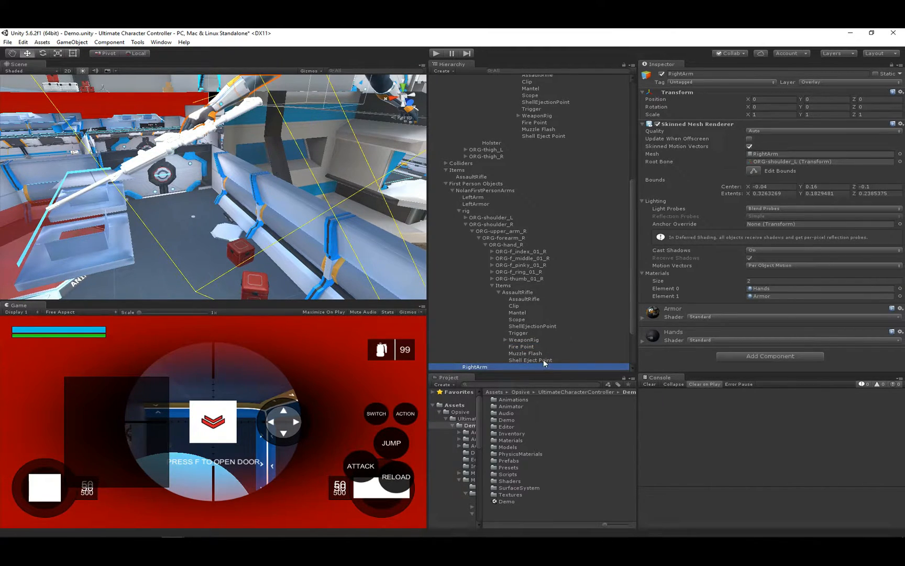
pyautogui.click(543, 361)
pyautogui.moveTo(249, 153); pyautogui.dragTo(274, 182, button='middle')
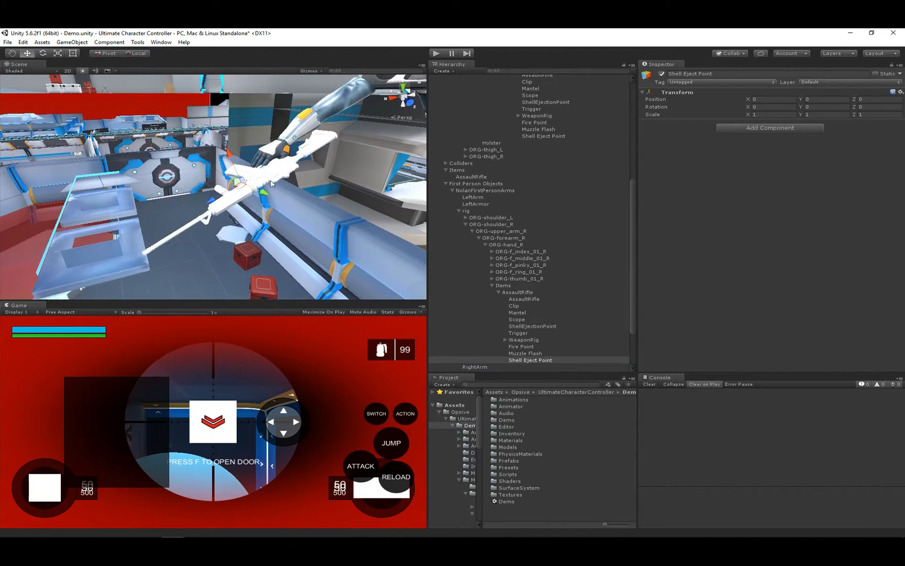
pyautogui.moveTo(283, 181); pyautogui.dragTo(290, 184)
pyautogui.moveTo(252, 141); pyautogui.dragTo(253, 140)
pyautogui.moveTo(287, 177); pyautogui.dragTo(289, 176)
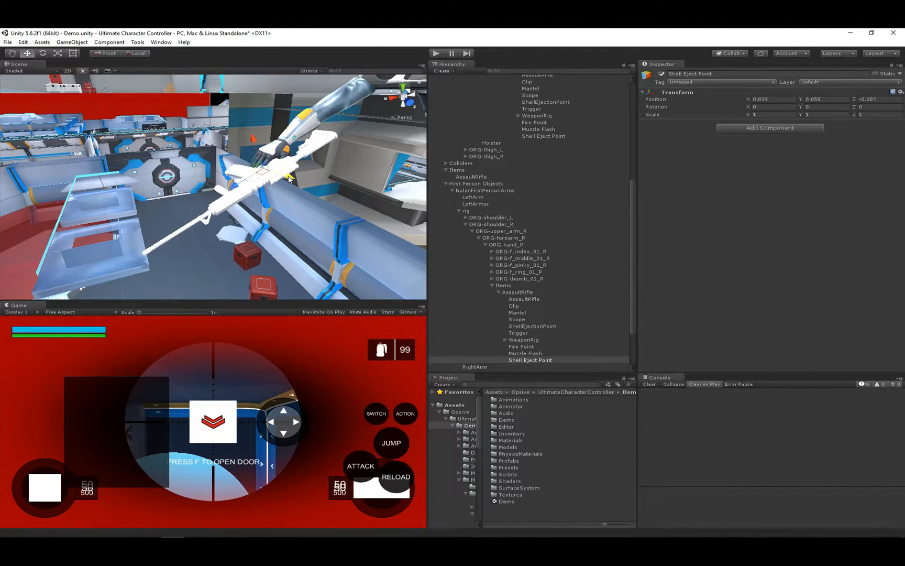
# Copy the first-person Shell Eject Point's transform and paste its values onto the third-person rifle's Shell Eject Point.
pyautogui.click(901, 92)
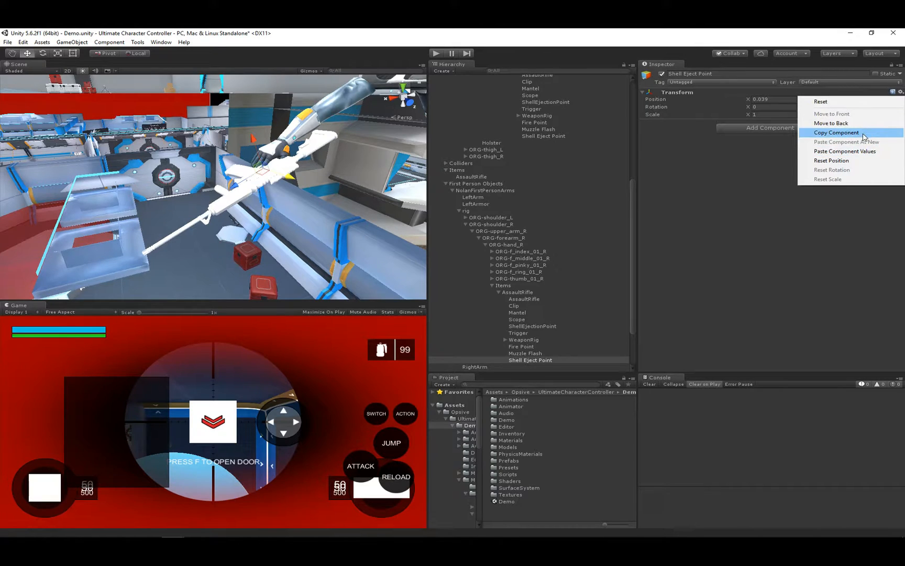
pyautogui.click(849, 132)
pyautogui.click(595, 136)
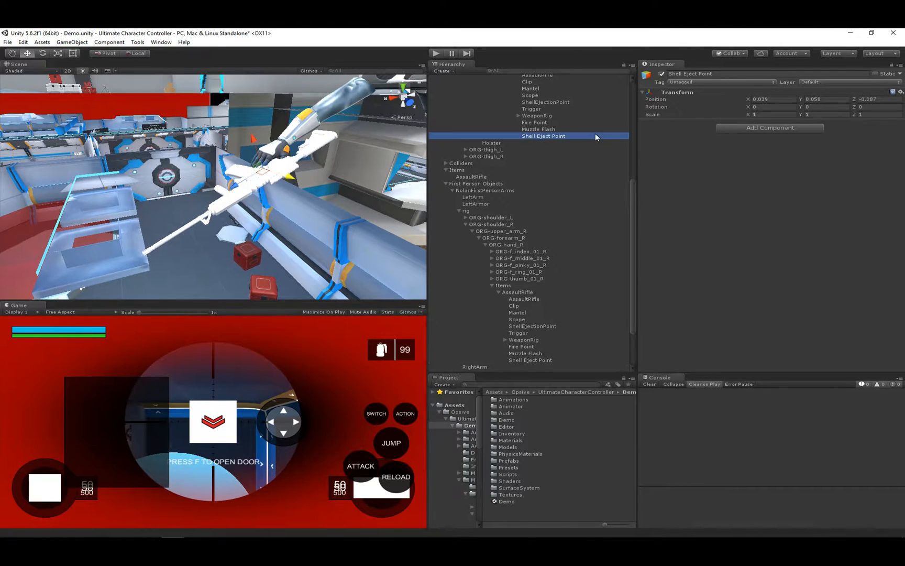
pyautogui.click(901, 92)
pyautogui.click(845, 151)
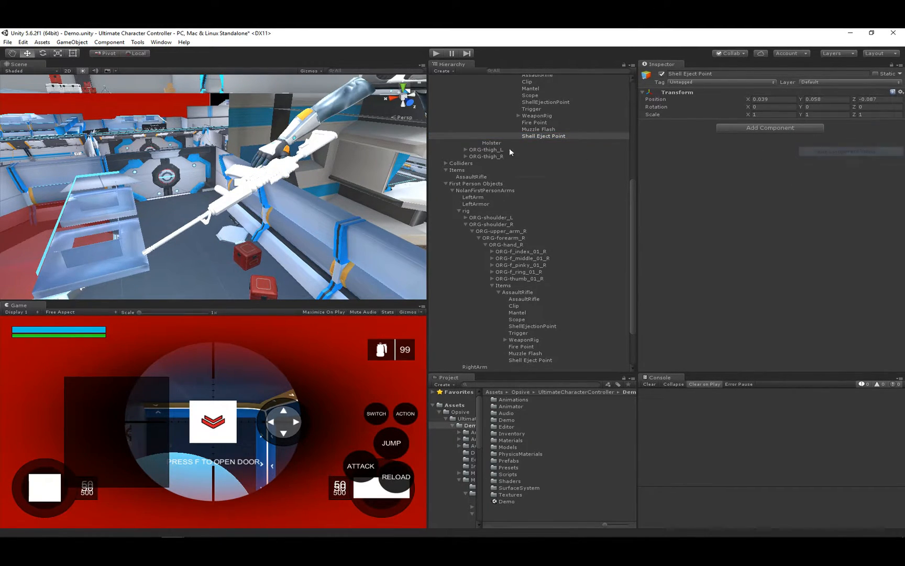
# Play the scene briefly to check the rifle in first person, stop it, and collapse Nolan's rig in the hierarchy.
pyautogui.click(436, 53)
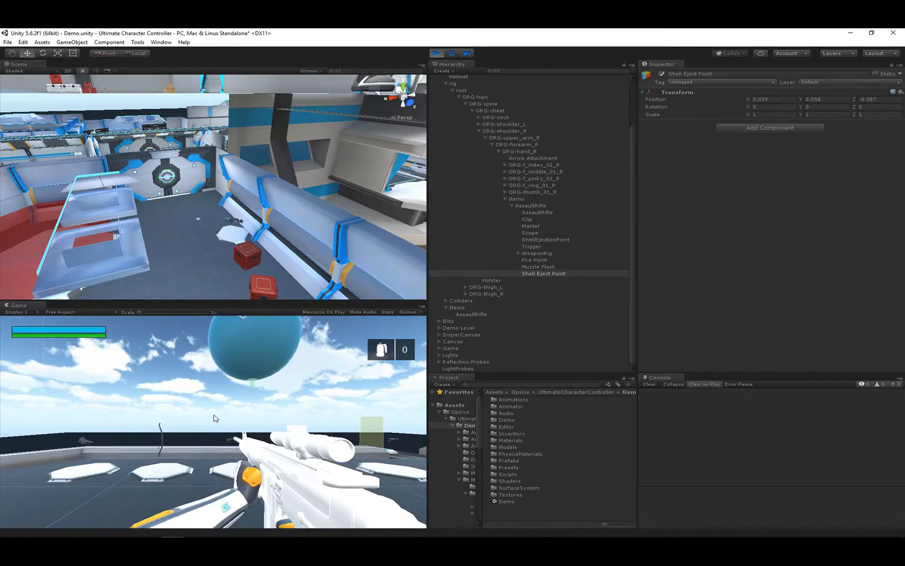
pyautogui.click(438, 53)
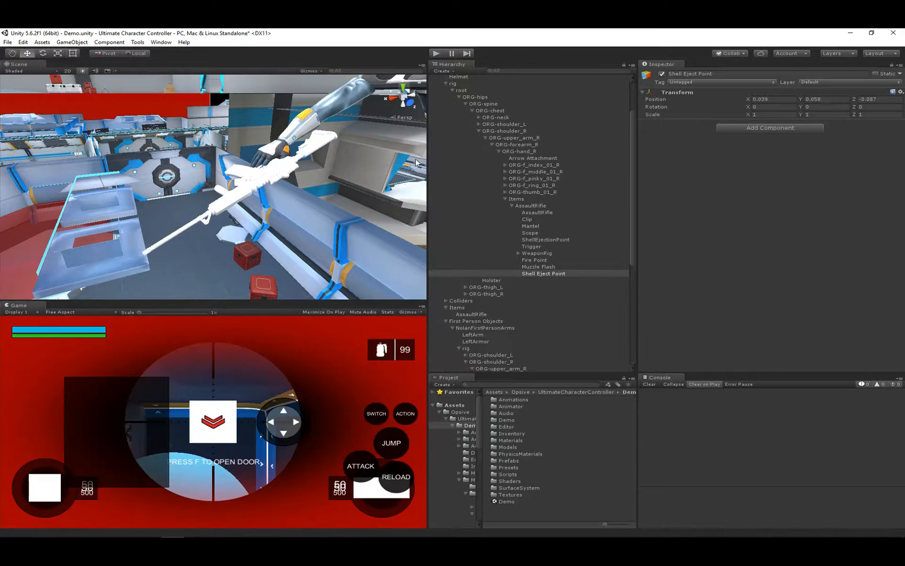
pyautogui.click(446, 83)
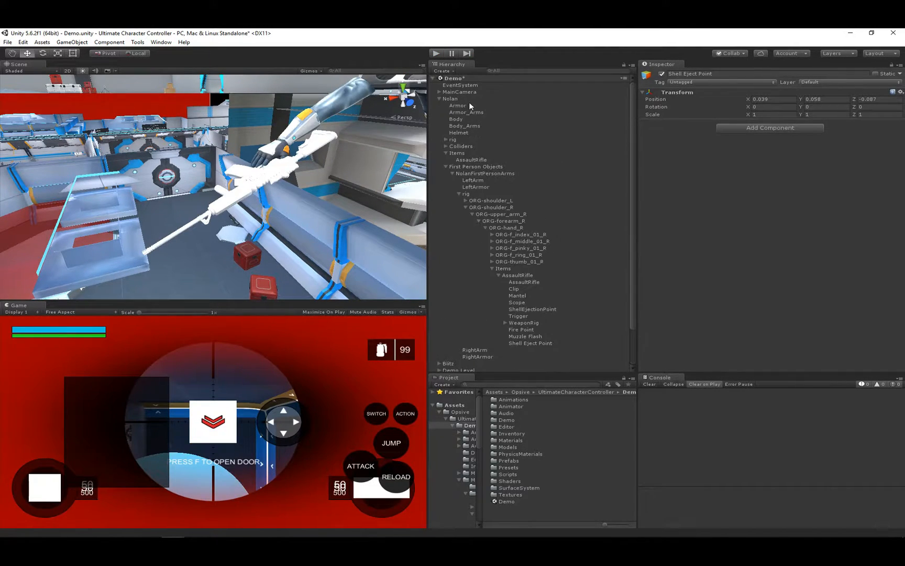
# Assign the MuzzleFlash prefab from the Shooter/AssaultRifle folder as the Muzzle Flash of Nolan's AssaultRifle item.
pyautogui.click(481, 161)
pyautogui.scroll(-5, 727, 294)
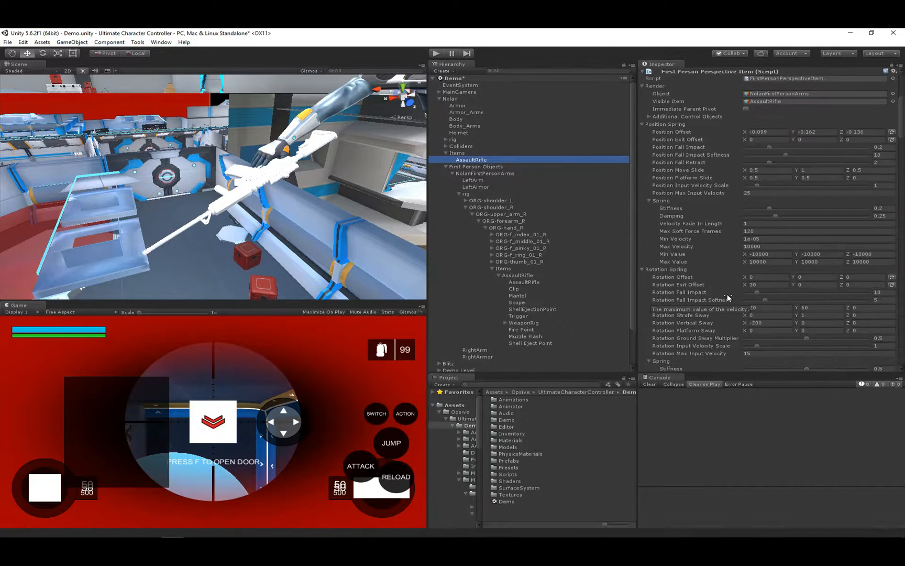
pyautogui.scroll(-10, 727, 294)
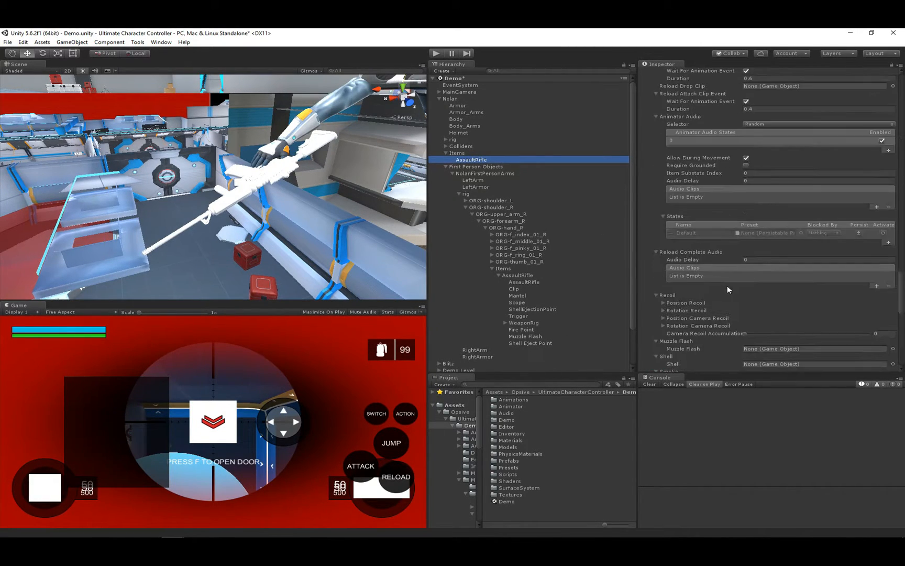
pyautogui.scroll(-10, 727, 287)
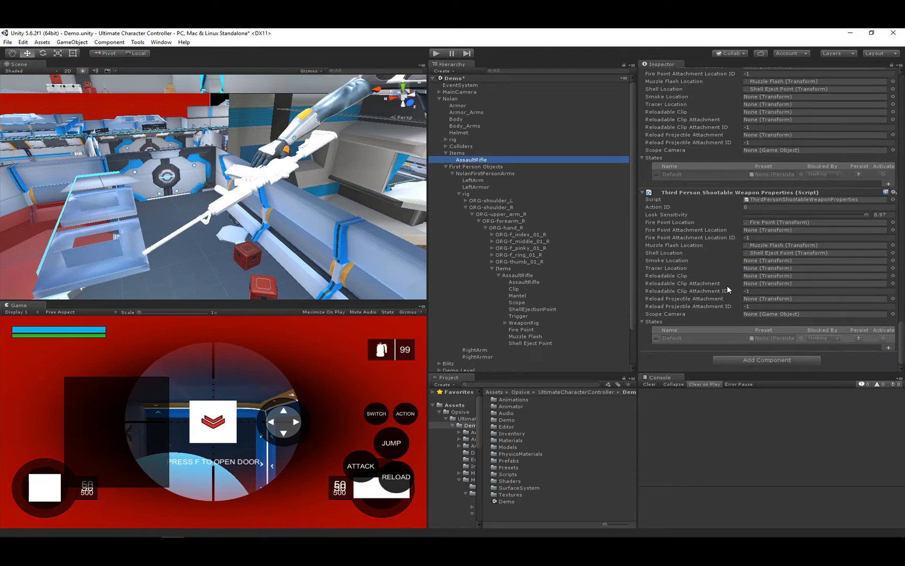
pyautogui.scroll(8, 727, 287)
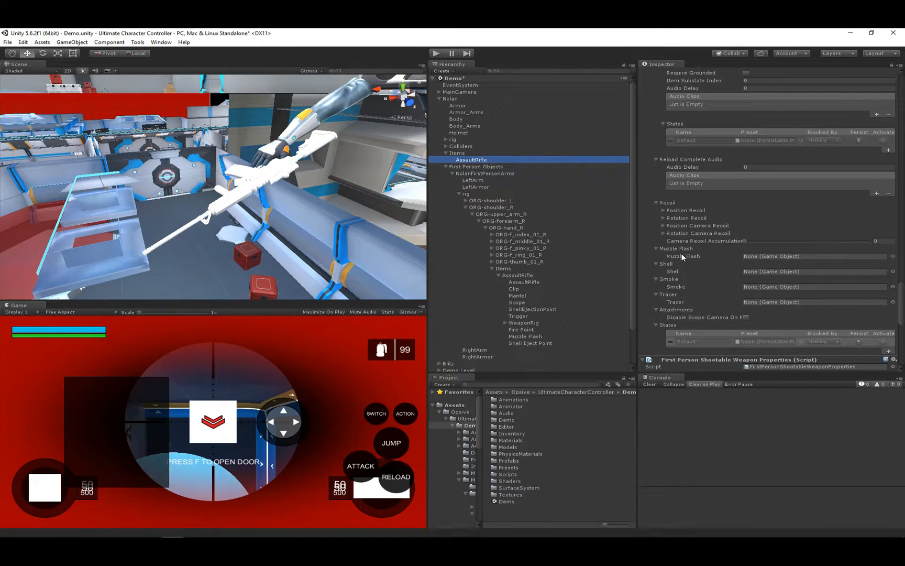
pyautogui.click(892, 256)
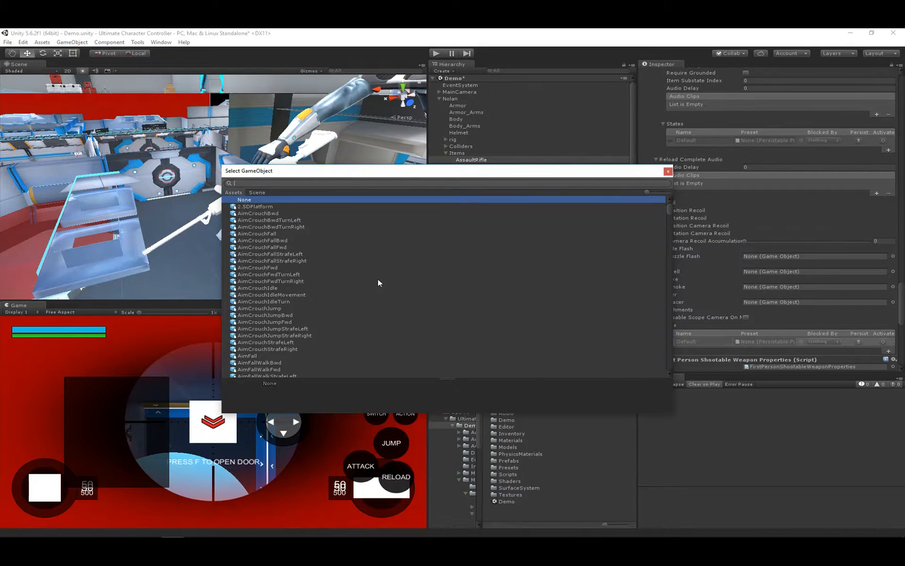
pyautogui.write('muzz')
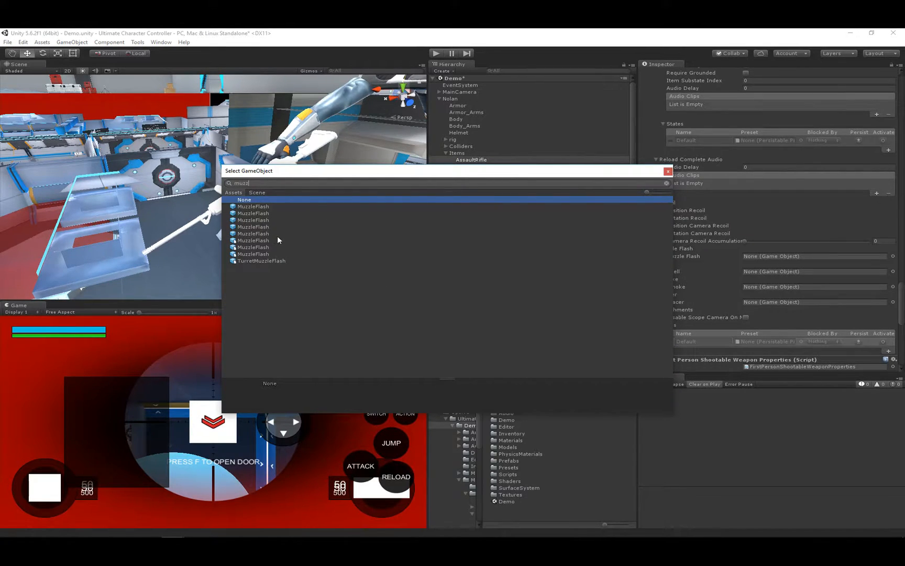
pyautogui.click(271, 235)
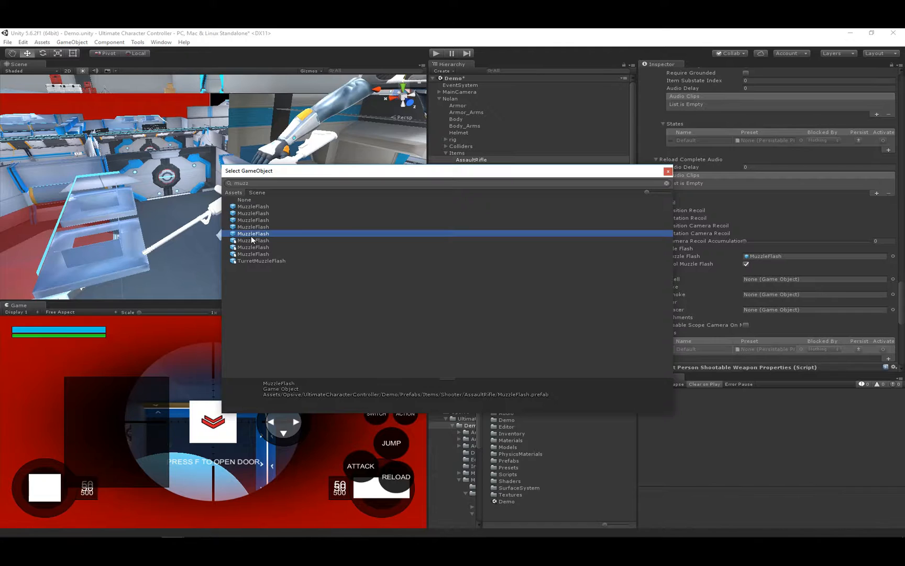
pyautogui.doubleClick(254, 234)
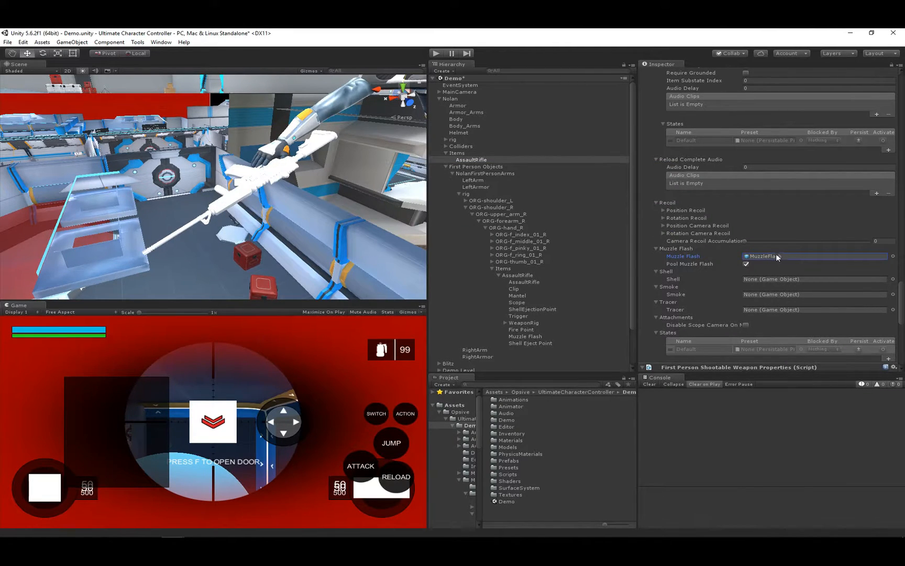
# Open the Object Manager, examine the object types the Object Builder offers, and close the manager without building anything.
pyautogui.click(138, 43)
pyautogui.moveTo(156, 53)
pyautogui.moveTo(213, 53)
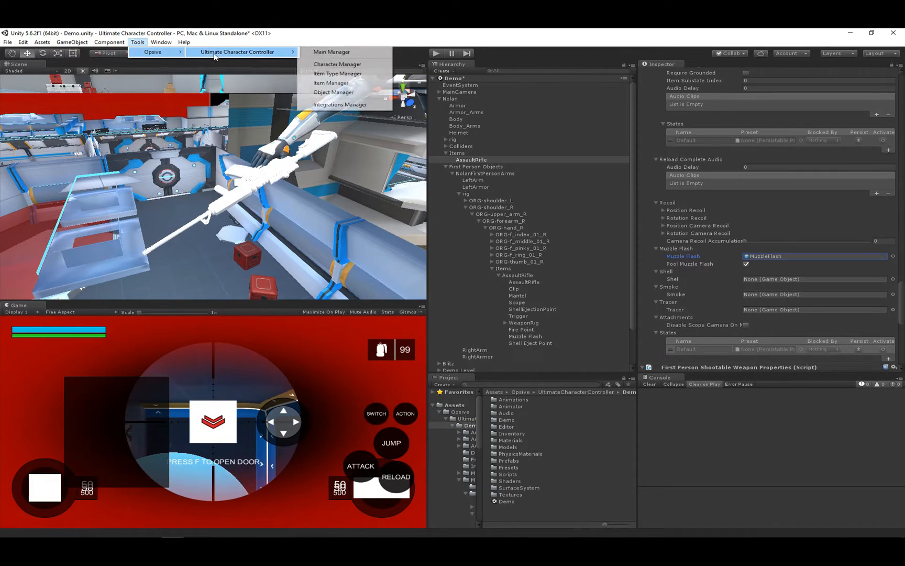
pyautogui.click(349, 94)
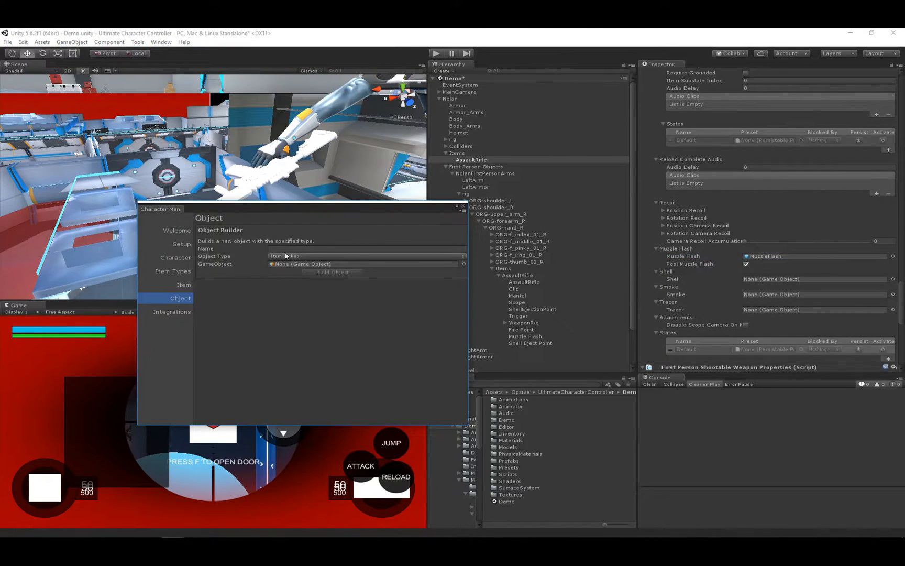
pyautogui.click(275, 256)
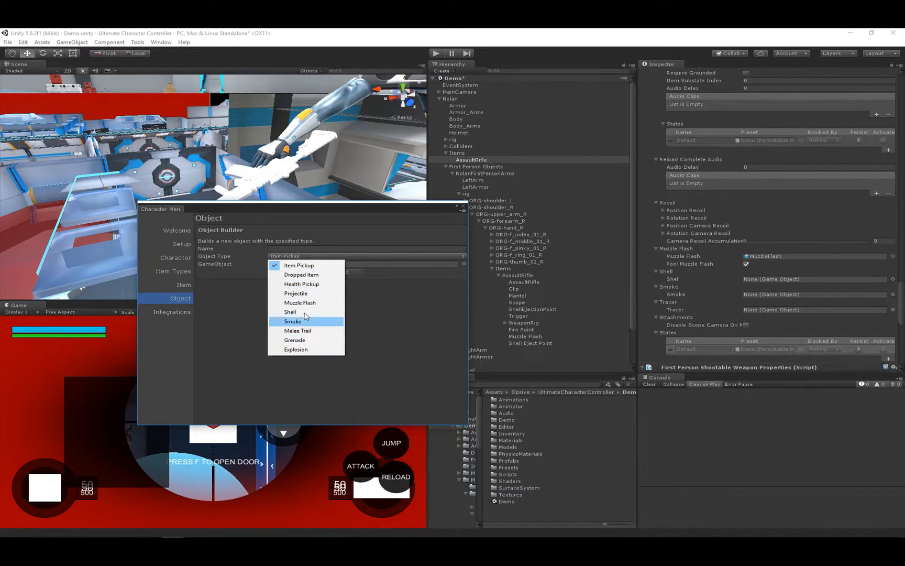
pyautogui.click(380, 332)
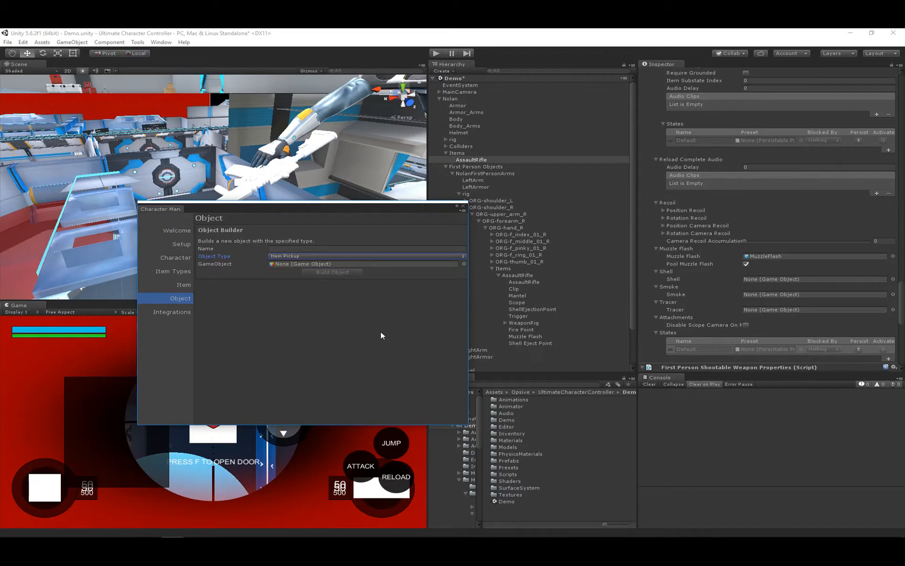
pyautogui.click(464, 206)
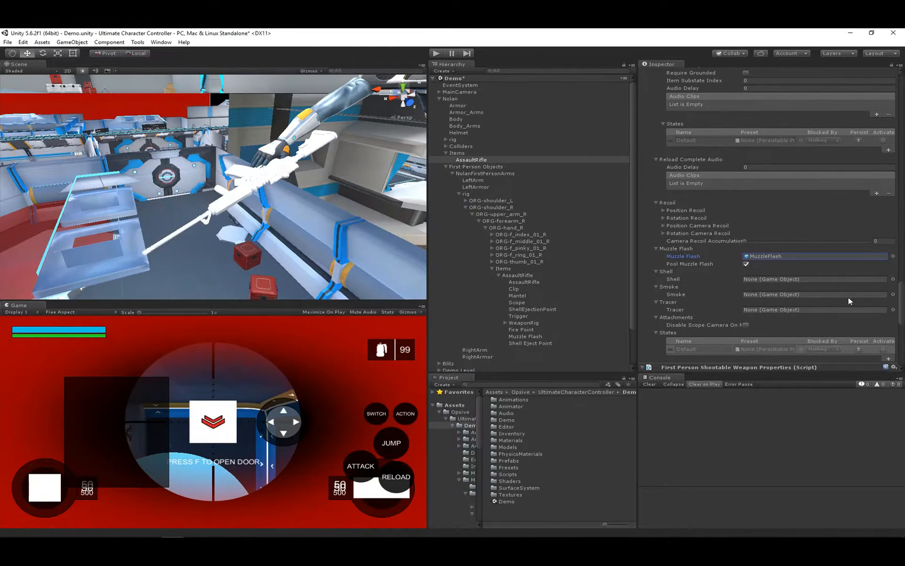
# Assign the Shell prefab from the Shooter/AssaultRifle folder as the item's Shell and review its velocity and torque settings.
pyautogui.click(893, 279)
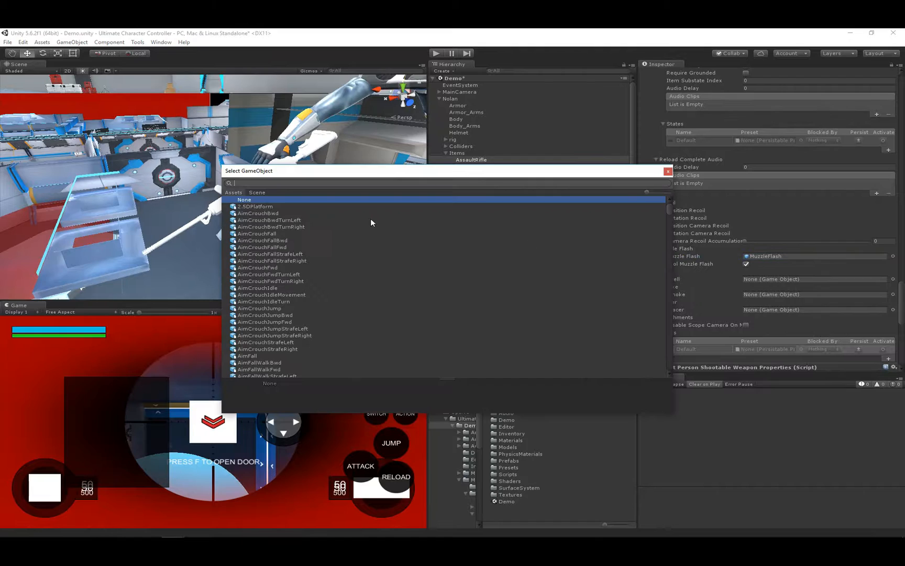
pyautogui.write('shell')
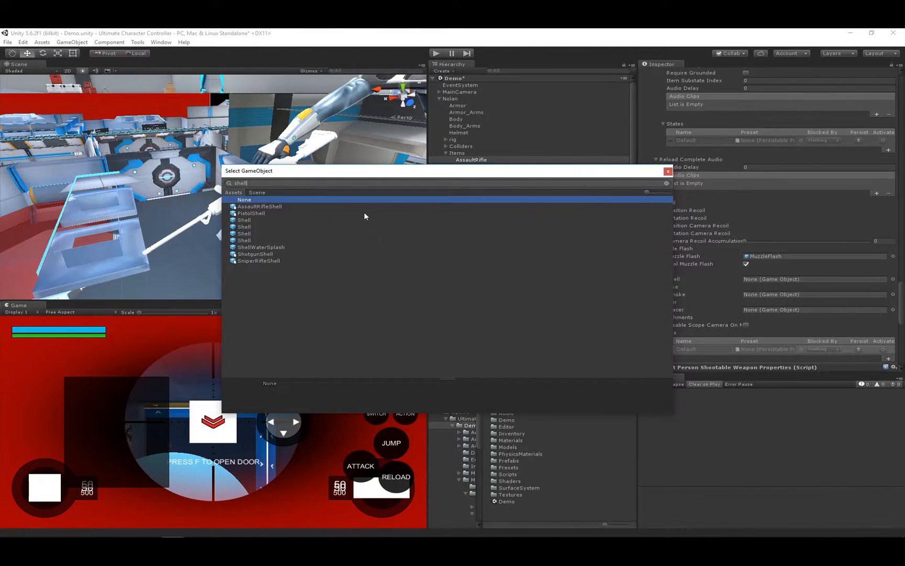
pyautogui.click(253, 240)
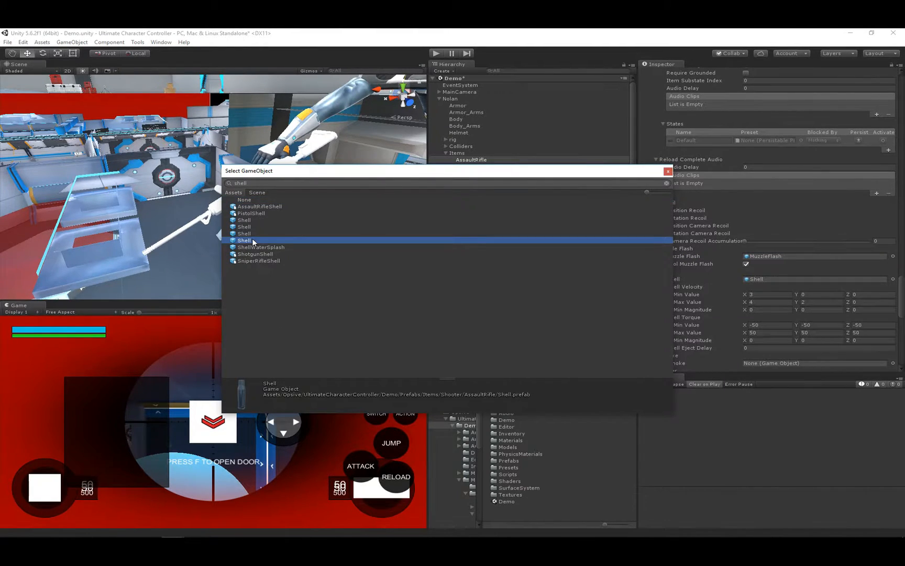
pyautogui.doubleClick(253, 241)
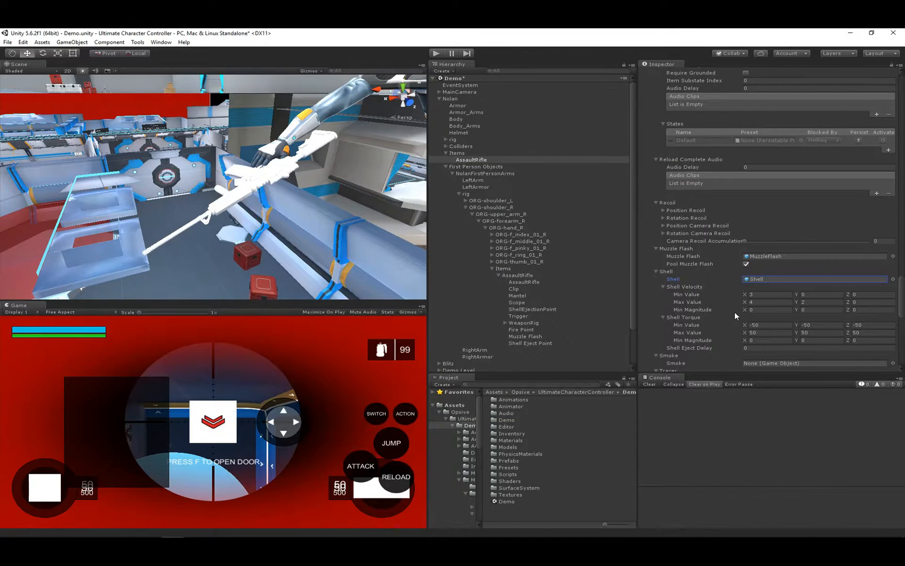
pyautogui.scroll(-1, 733, 327)
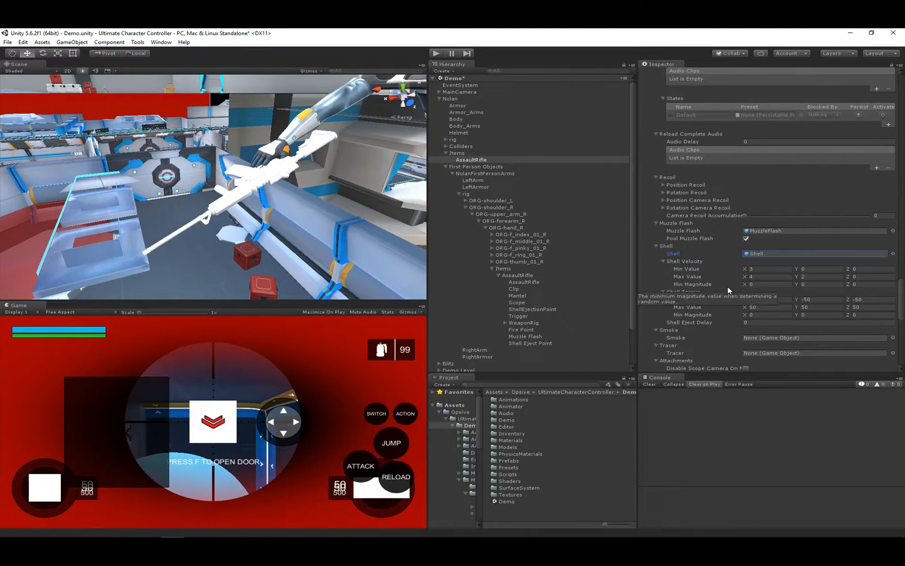
pyautogui.scroll(-5, 727, 285)
pyautogui.scroll(1, 710, 330)
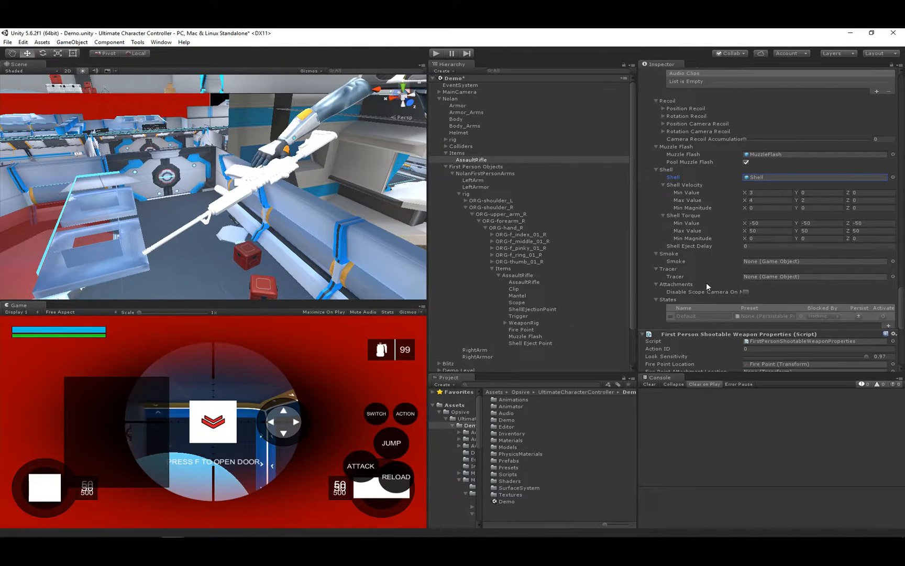
pyautogui.scroll(2, 706, 282)
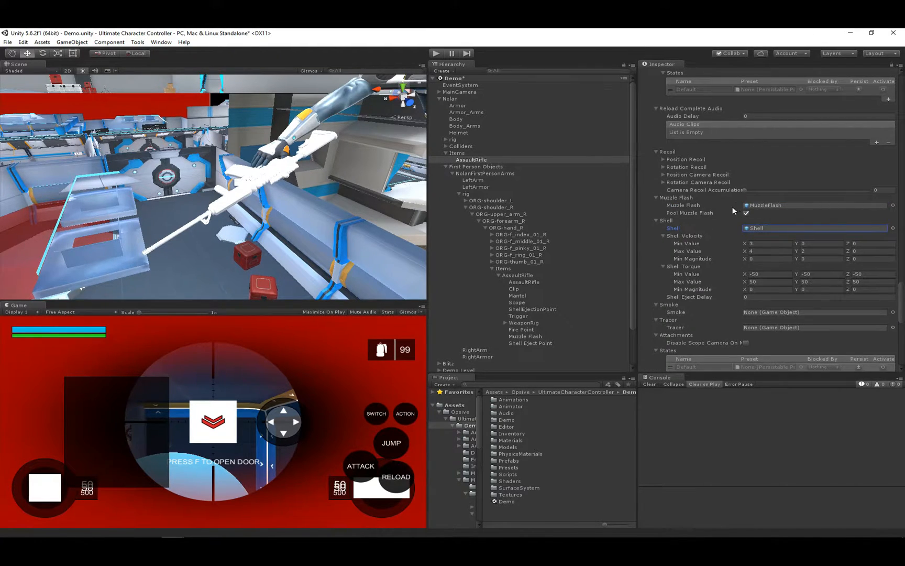
# Play the scene, test-fire the rifle in first person, and frame the character in the Scene view to check the effects.
pyautogui.click(437, 53)
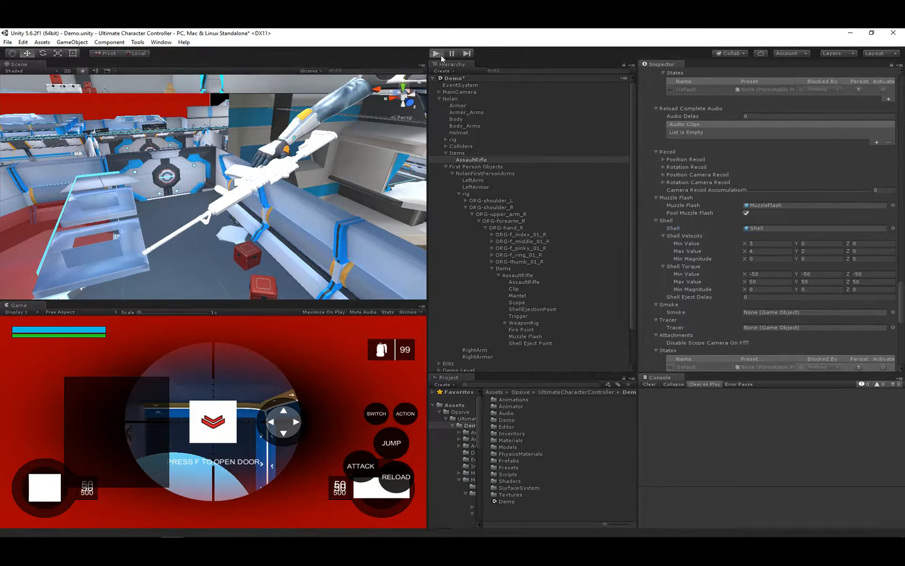
pyautogui.click(215, 418)
pyautogui.click(214, 421)
pyautogui.click(214, 422)
pyautogui.click(214, 421)
pyautogui.press('Escape')
pyautogui.moveTo(230, 214); pyautogui.dragTo(252, 190, button='right')
pyautogui.press('f')
pyautogui.moveTo(246, 191)
pyautogui.mouseDown(button='middle')
pyautogui.moveTo(268, 188)
pyautogui.moveTo(267, 216)
pyautogui.mouseUp(button='middle')
pyautogui.click(251, 377)
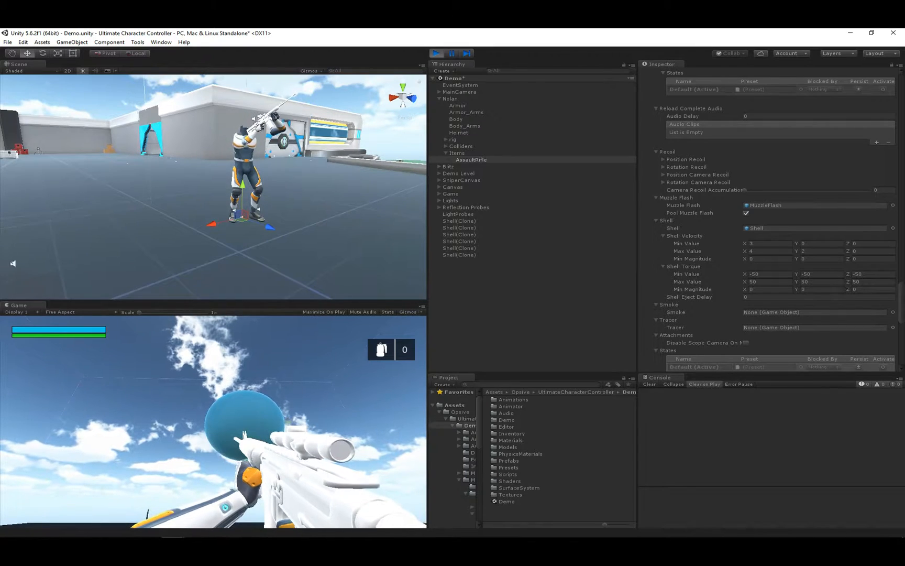
pyautogui.click(214, 421)
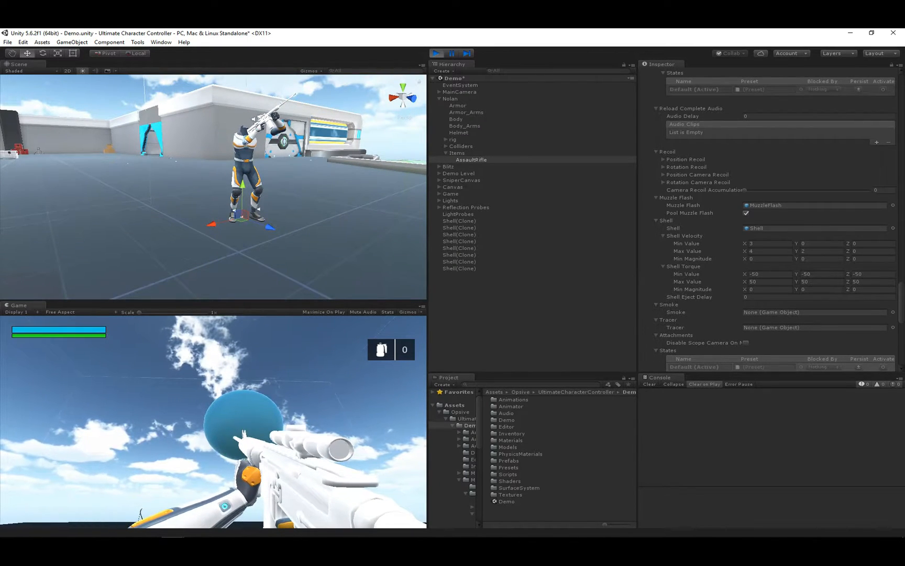
# Switch to third person, aim and fire the rifle several times, and stop playing the scene.
pyautogui.press('v')
pyautogui.rightClick(214, 421)
pyautogui.rightClick(214, 421)
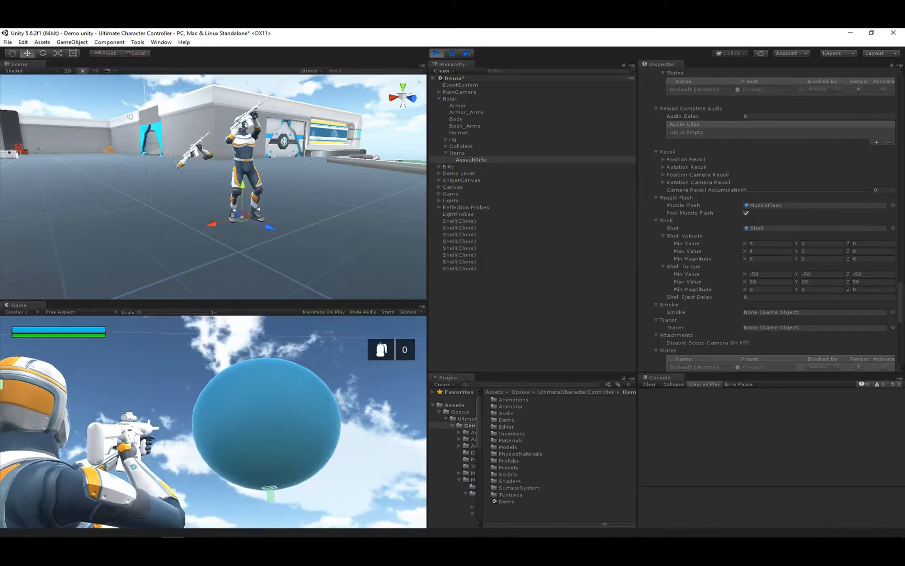
pyautogui.click(213, 421)
pyautogui.click(214, 421)
pyautogui.click(214, 421)
pyautogui.click(213, 421)
pyautogui.click(214, 421)
pyautogui.press('Escape')
pyautogui.click(435, 53)
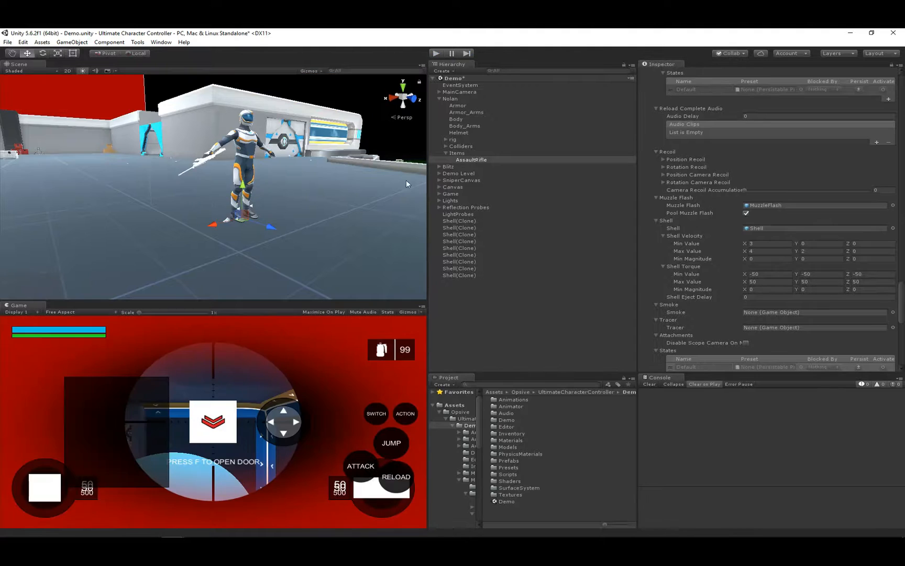
# Set the AssaultRifle item's Fire Mode to Full Auto.
pyautogui.press('w')
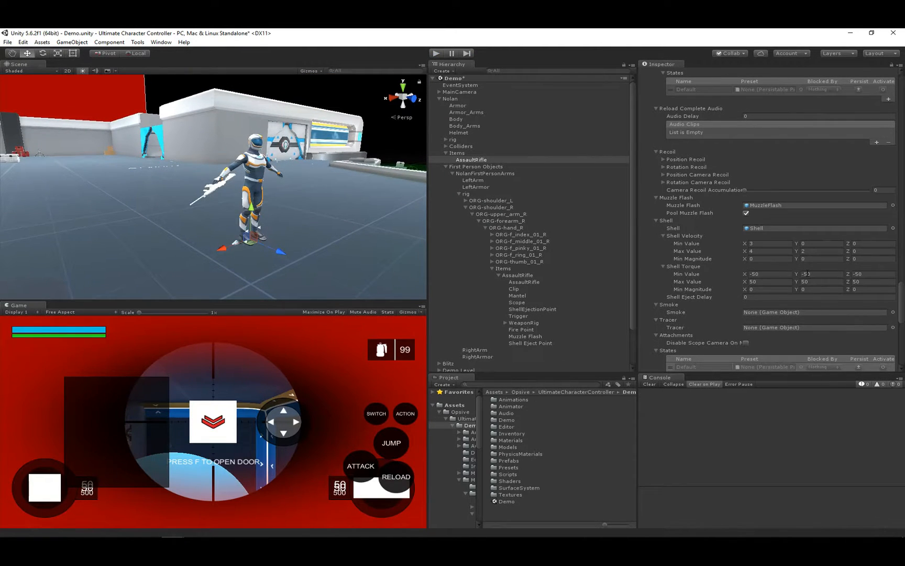
pyautogui.scroll(10, 721, 216)
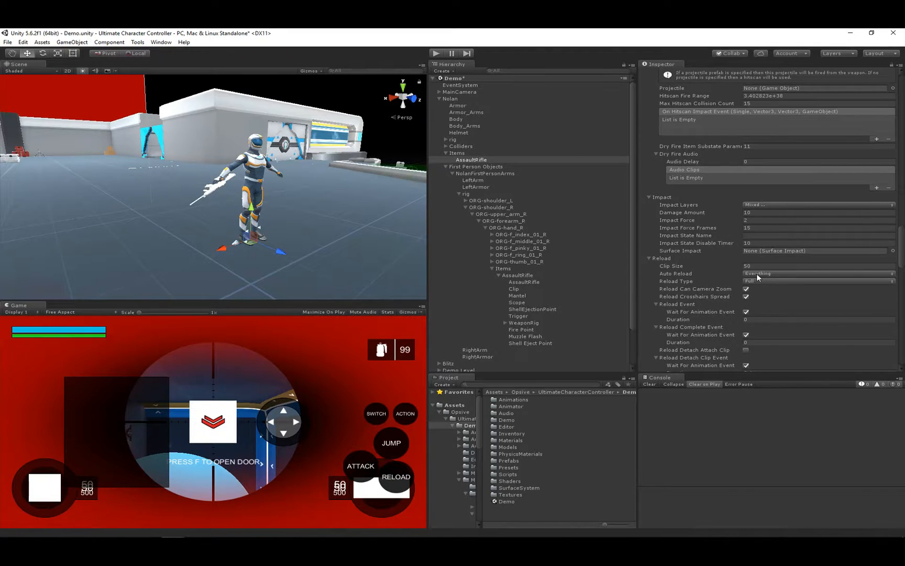
pyautogui.scroll(5, 755, 186)
pyautogui.click(771, 156)
pyautogui.click(773, 177)
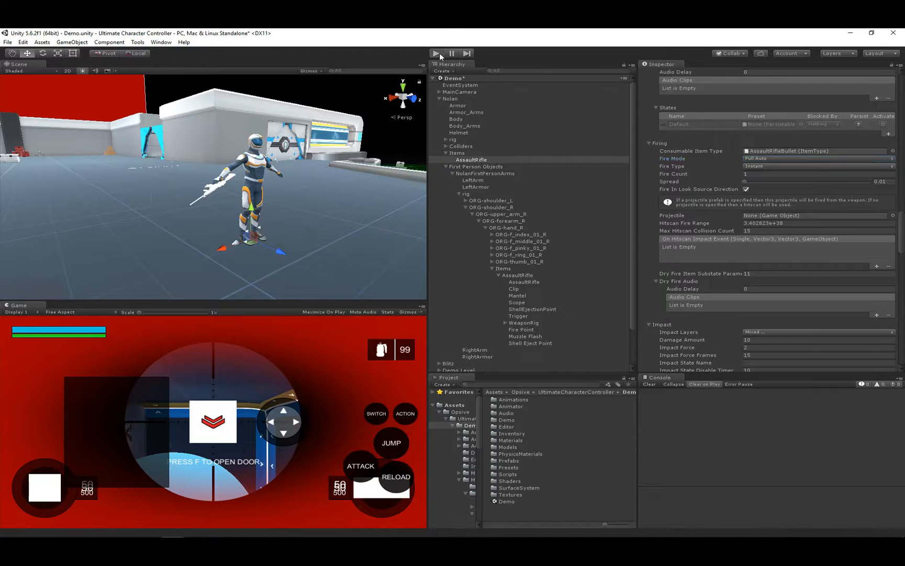
# Play the scene to test the rifle's automatic fire in first person, and stop it.
pyautogui.click(438, 54)
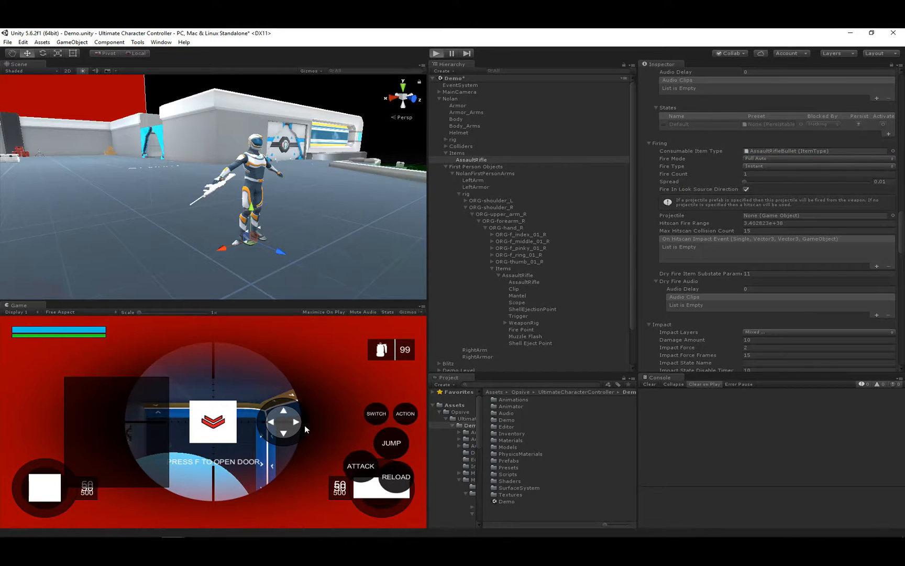
pyautogui.click(213, 422)
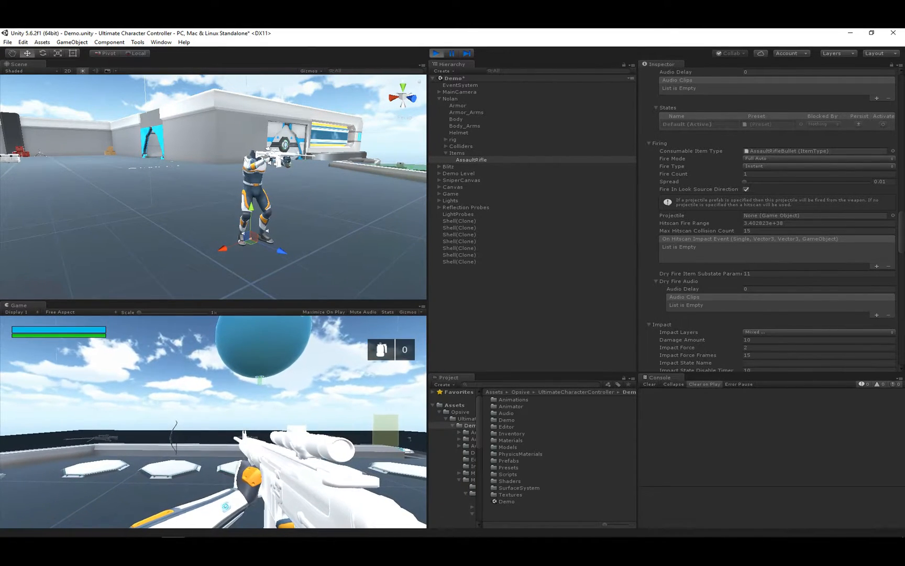
pyautogui.press('Escape')
pyautogui.click(438, 53)
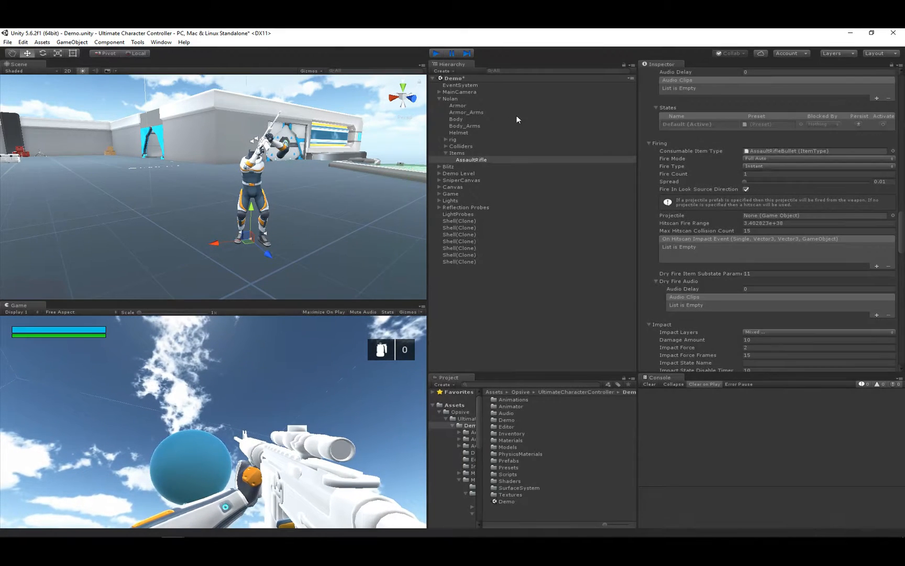
# Set the AssaultRifleBullet count in the Default Loadout of Nolan's Inventory to 500.
pyautogui.click(469, 98)
pyautogui.scroll(-15, 792, 321)
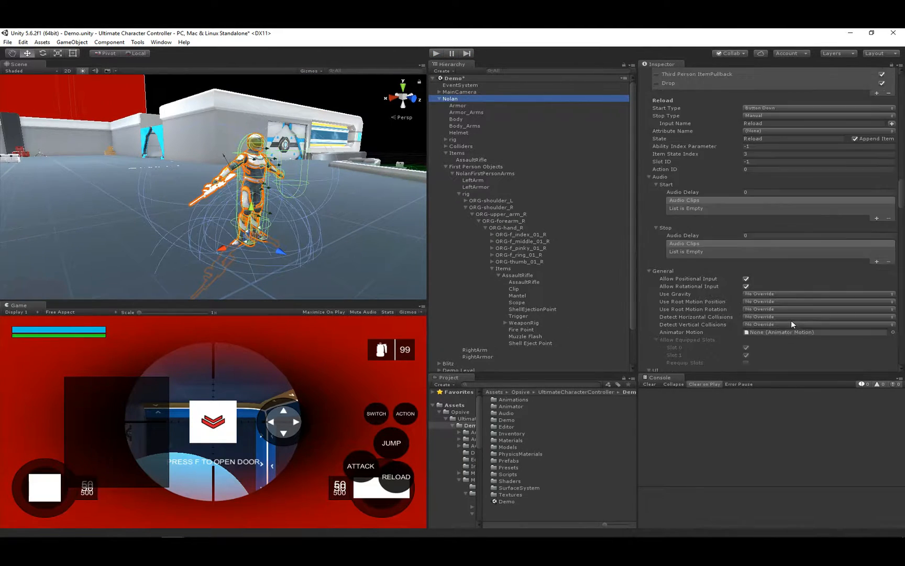
pyautogui.scroll(-3, 792, 308)
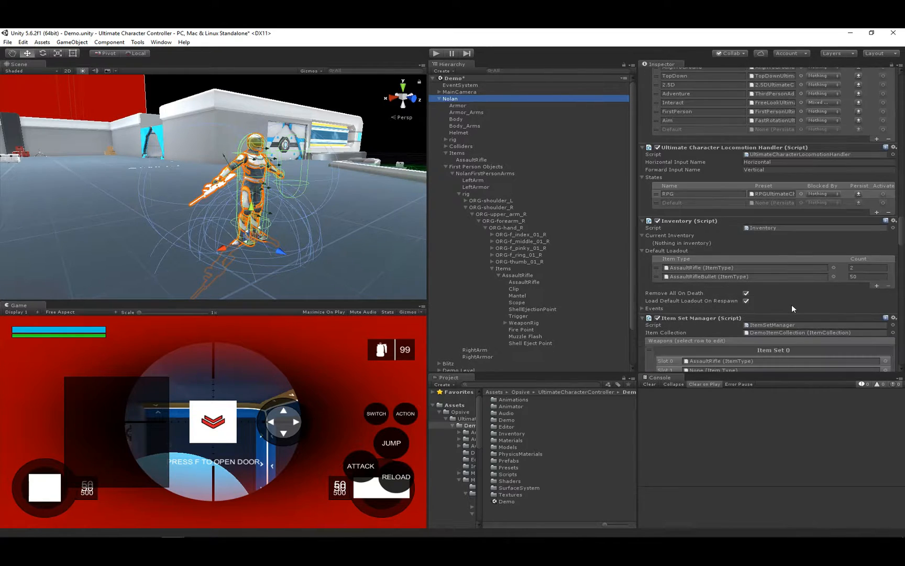
pyautogui.click(863, 276)
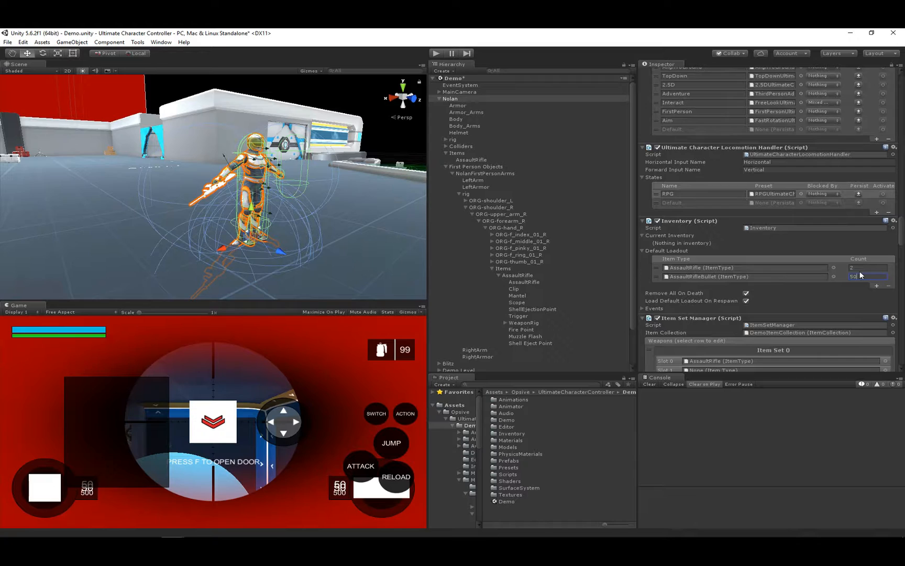
pyautogui.click(521, 275)
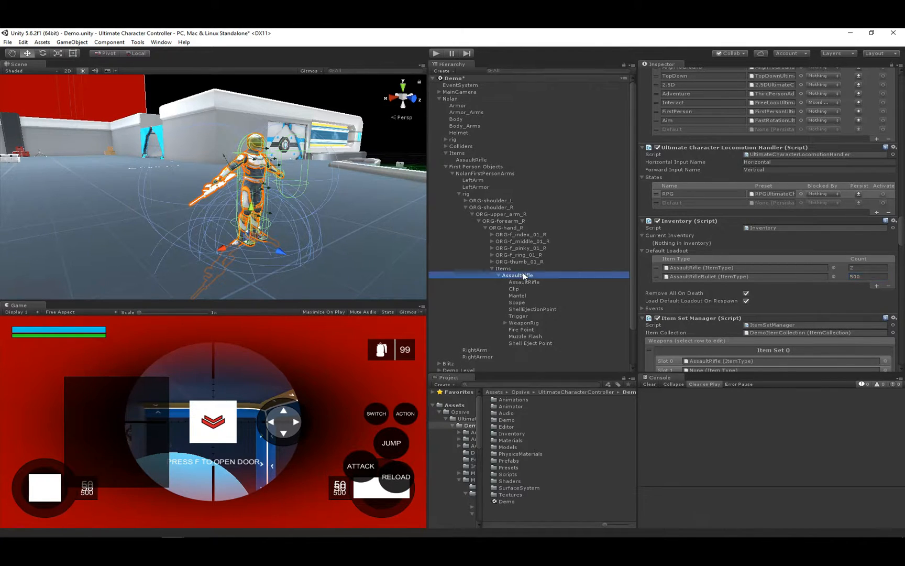
# Bring up the AssaultRifle item's Reload settings, and play the scene to fire and reload the rifle in first person, stopping it again.
pyautogui.click(474, 160)
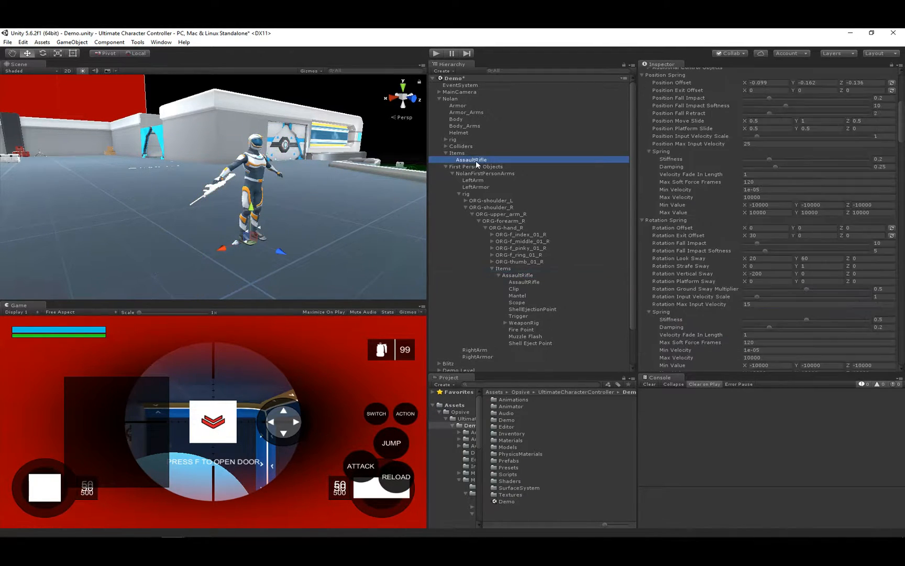
pyautogui.scroll(-15, 780, 321)
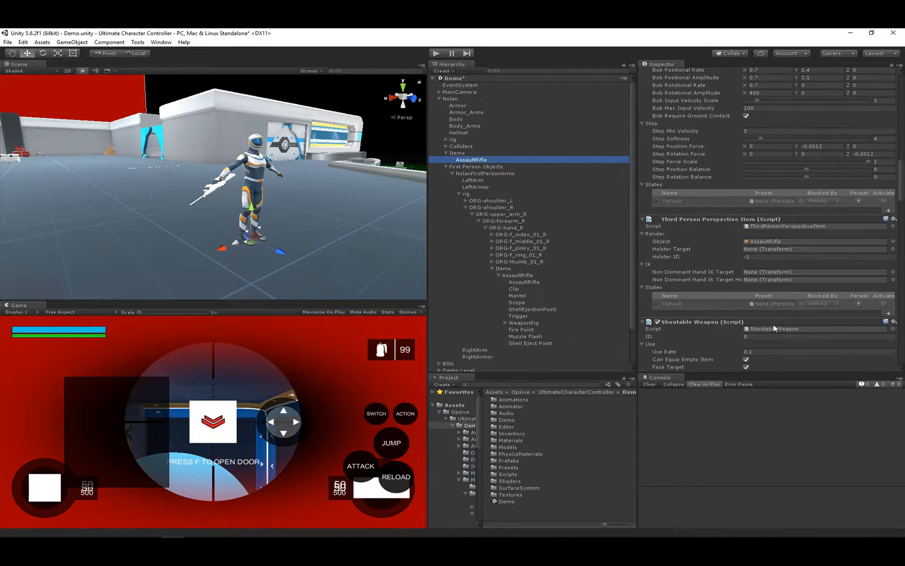
pyautogui.scroll(-10, 712, 195)
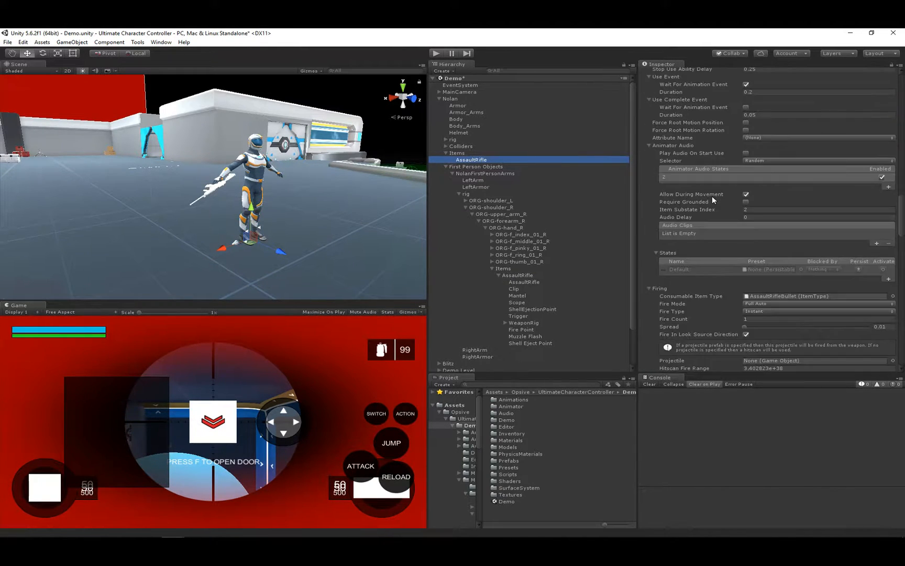
pyautogui.scroll(-10, 718, 313)
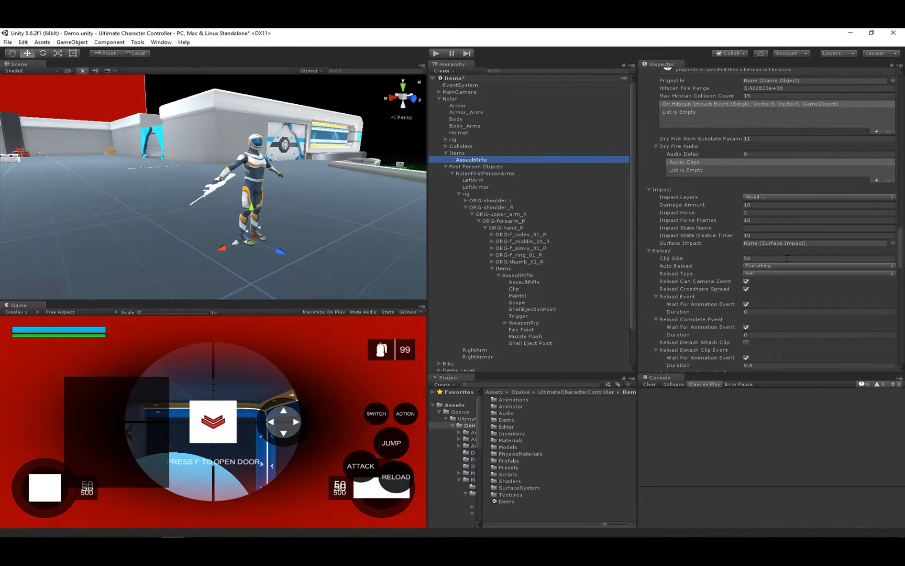
pyautogui.click(436, 53)
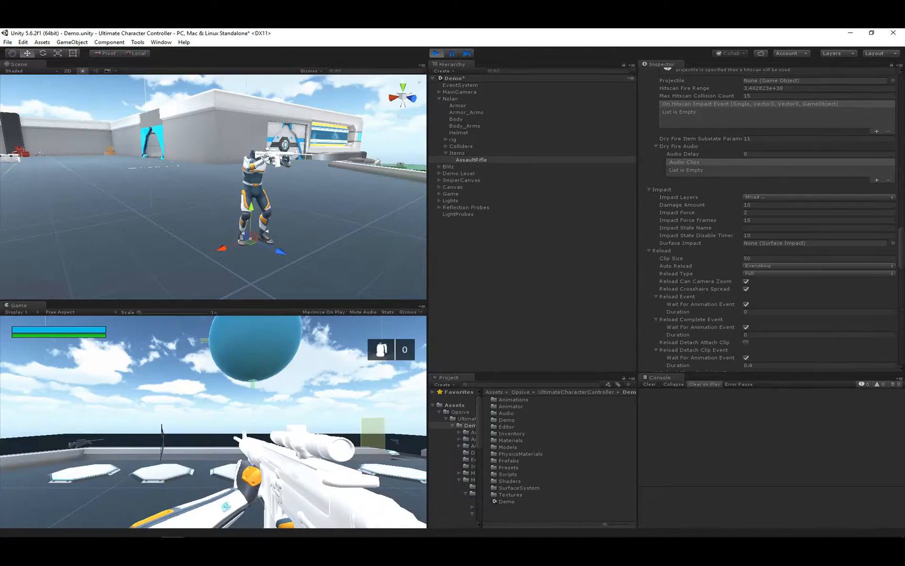
pyautogui.click(213, 422)
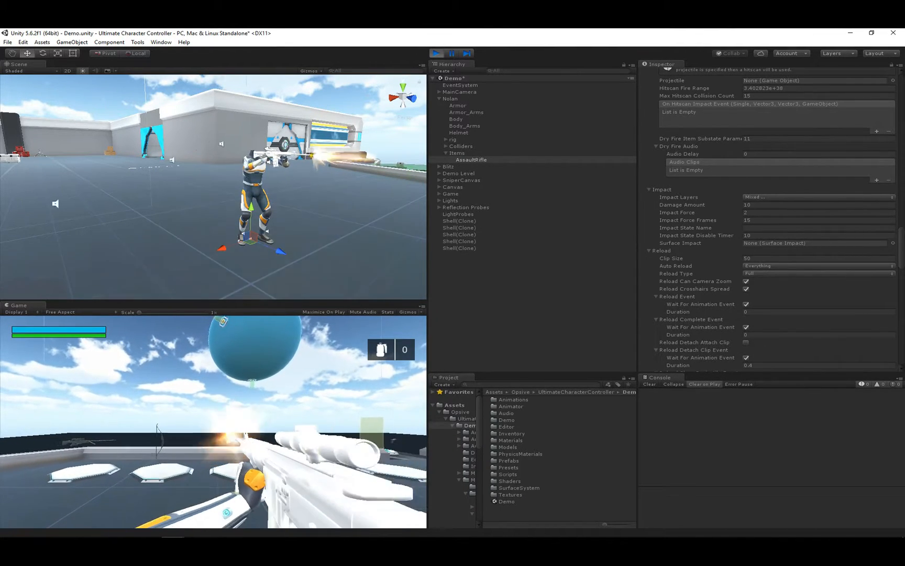
pyautogui.press('r')
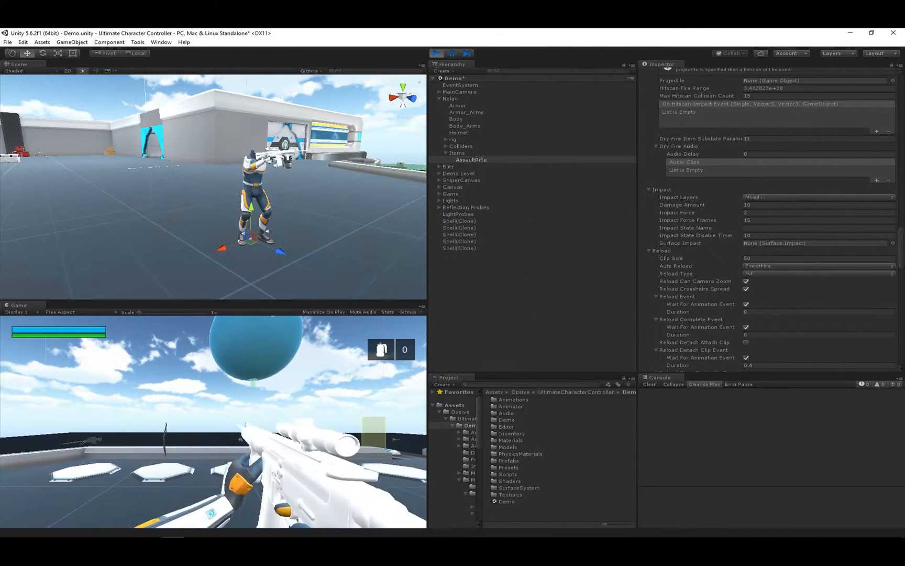
pyautogui.press('Escape')
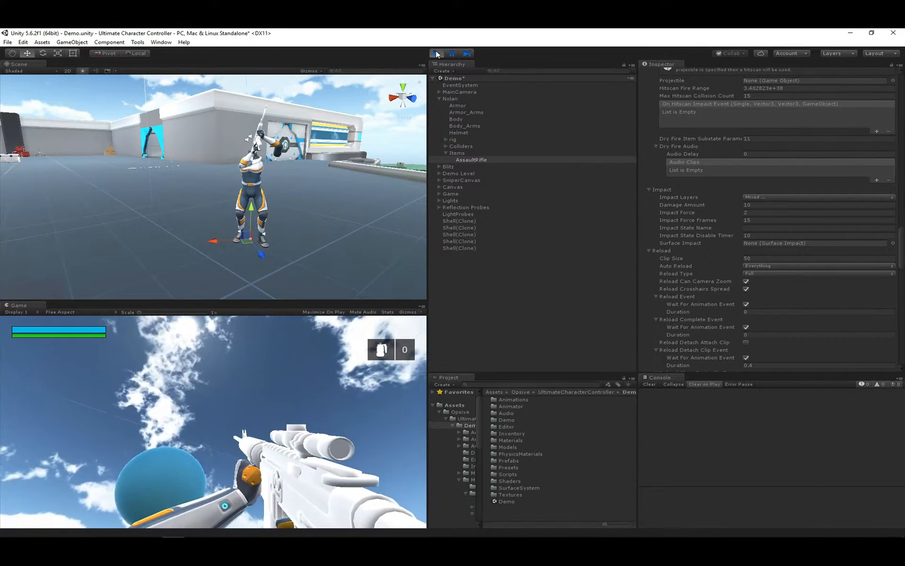
pyautogui.click(436, 52)
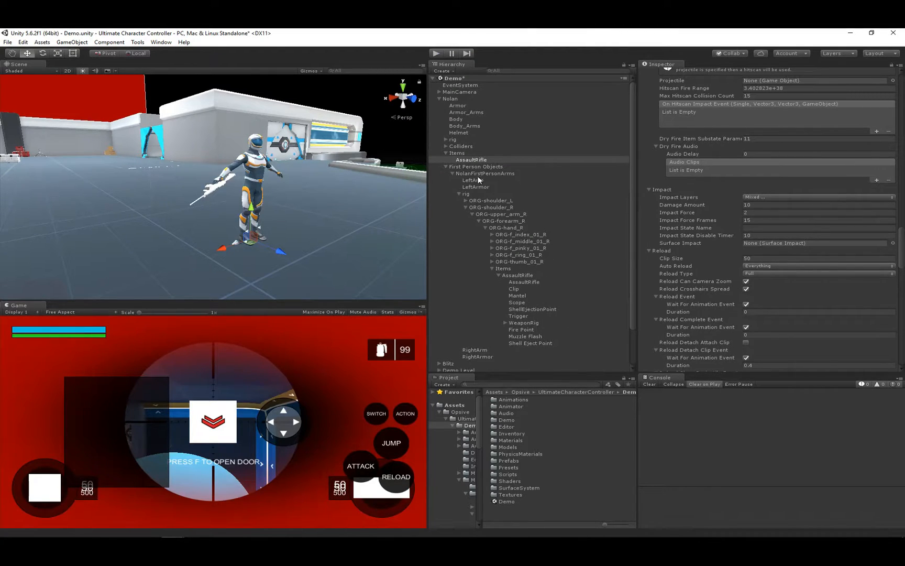
# Assign the first-person rifle's Clip as the Reloadable Clip in the First Person Shootable Weapon Properties.
pyautogui.scroll(-15, 721, 273)
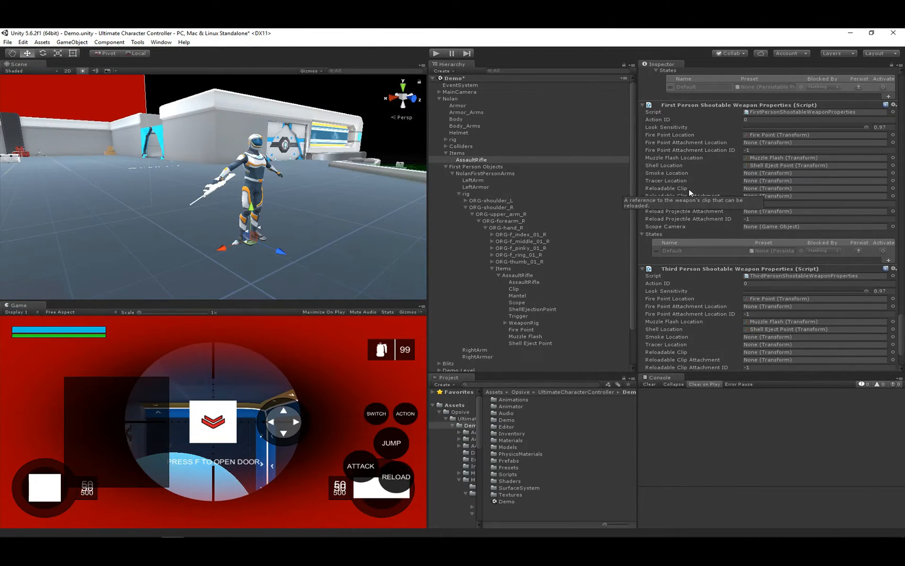
pyautogui.click(777, 165)
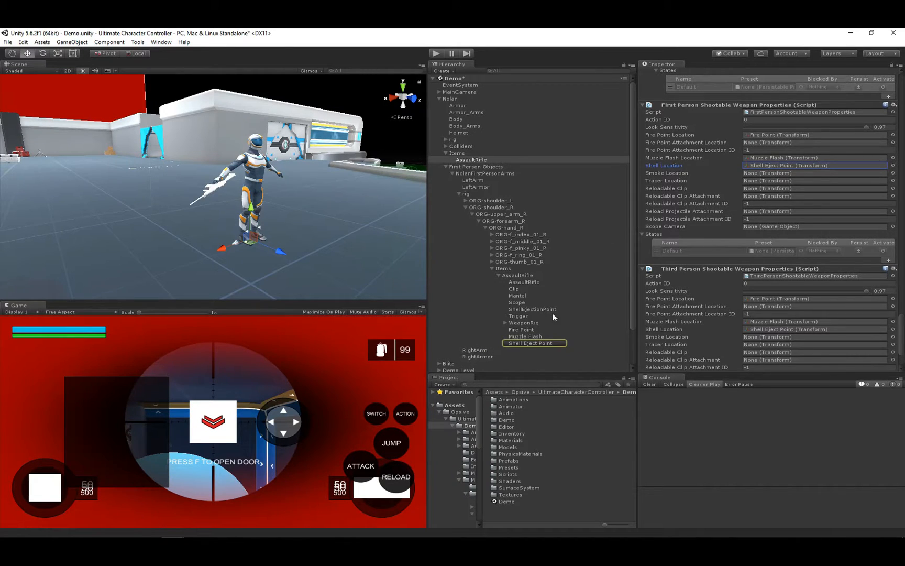
pyautogui.moveTo(514, 291); pyautogui.dragTo(763, 190)
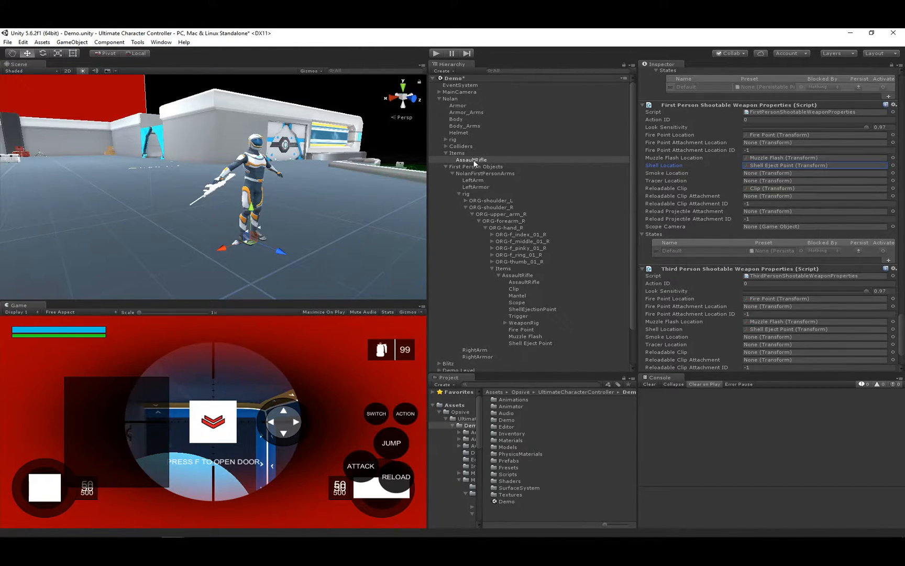
# Assign ORG-hand_L from Nolan's third-person rig as the Reloadable Clip Attachment in the First Person Shootable Weapon Properties.
pyautogui.click(445, 138)
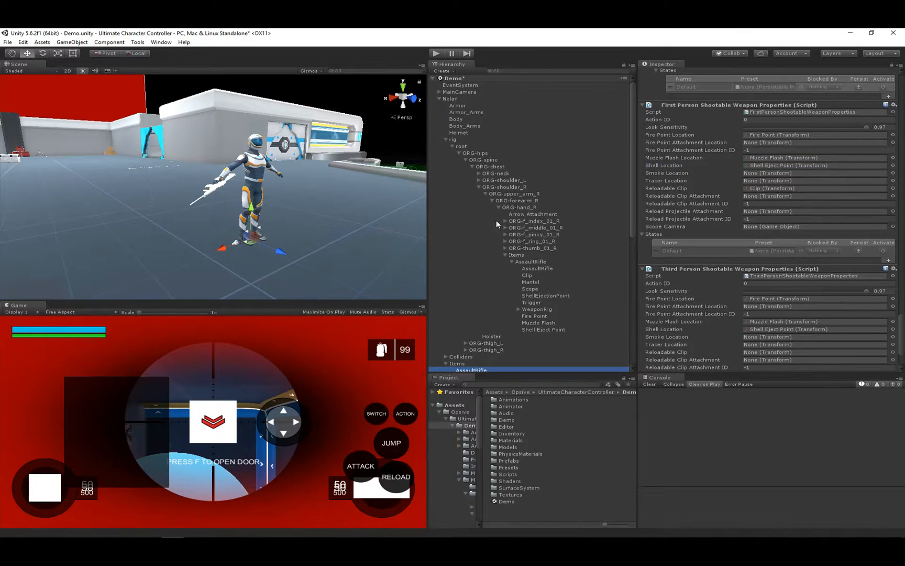
pyautogui.click(478, 180)
pyautogui.click(486, 187)
pyautogui.click(493, 194)
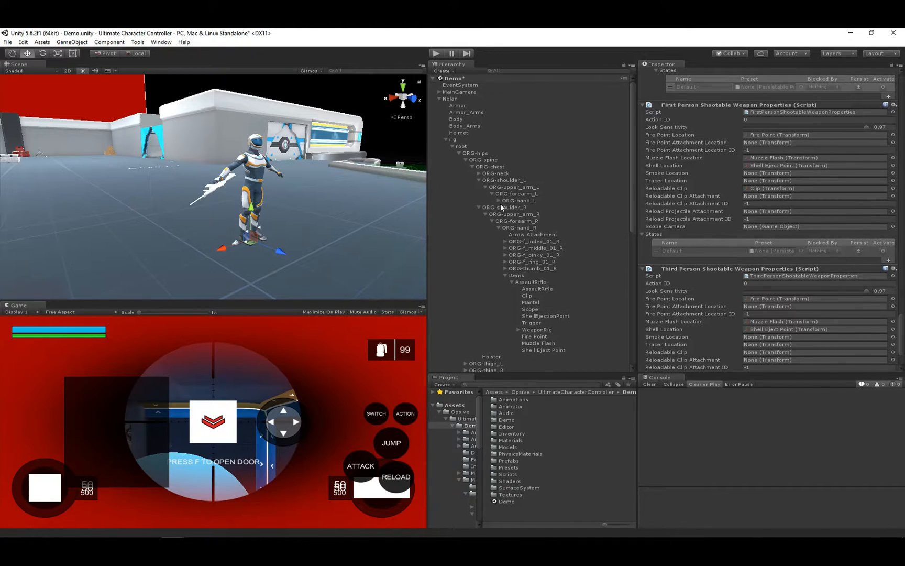
pyautogui.moveTo(513, 198); pyautogui.dragTo(767, 197)
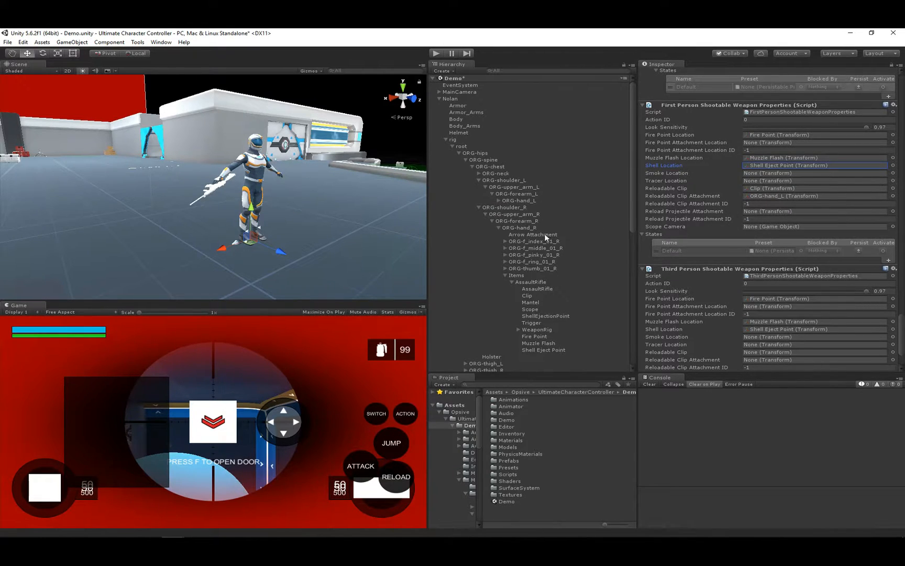
# Locate in the Hierarchy the objects assigned as the first-person Reloadable Clip Attachment and Reloadable Clip.
pyautogui.scroll(-3, 546, 238)
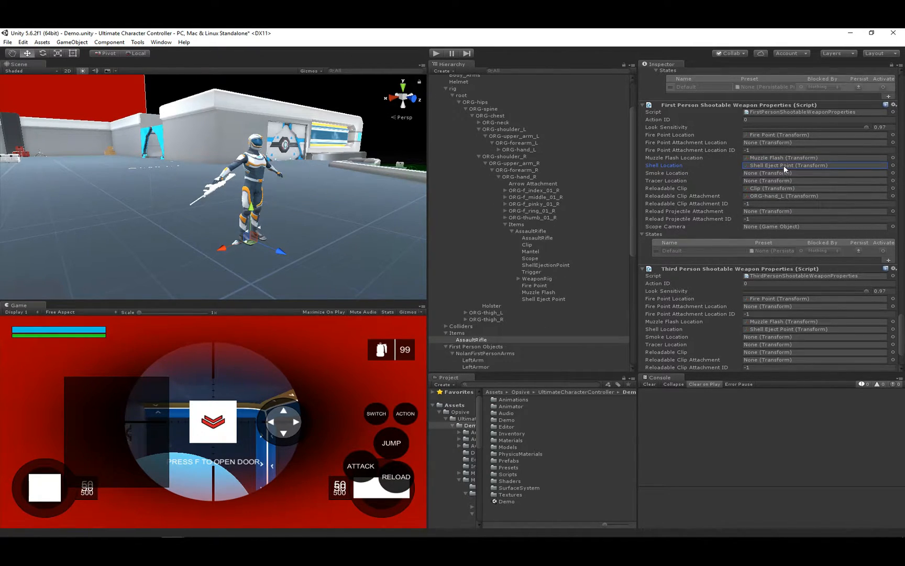
pyautogui.click(763, 197)
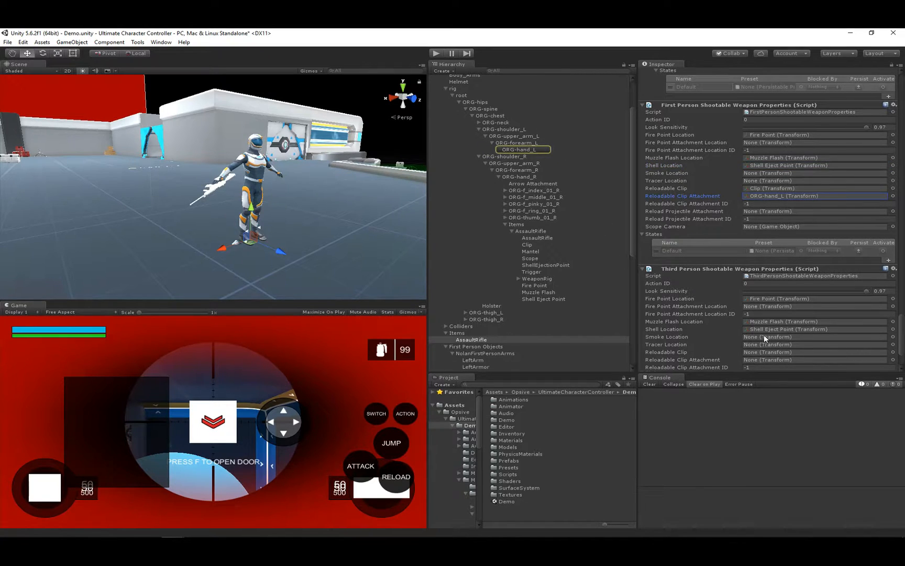
pyautogui.scroll(-2, 764, 335)
pyautogui.click(765, 163)
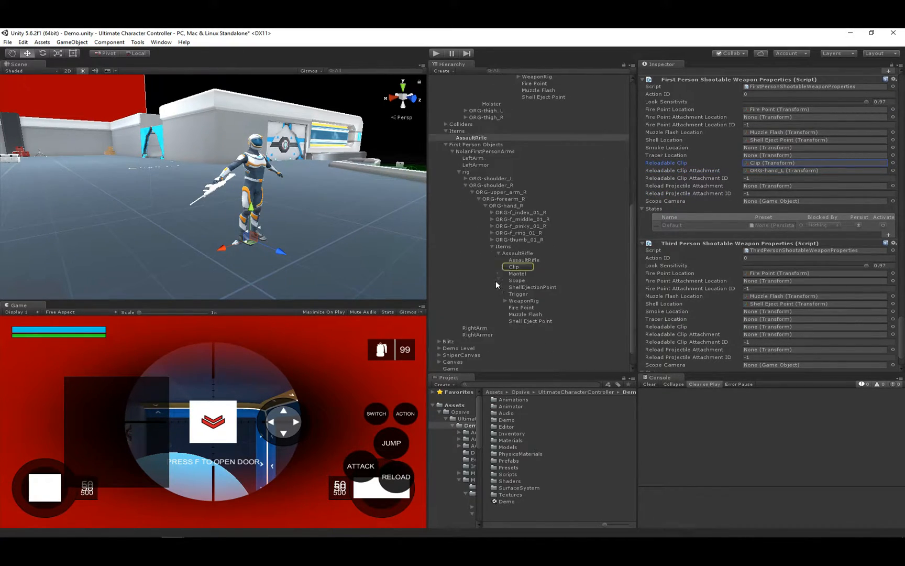
# Assign ORG-hand_L from the NolanFirstPersonArms rig as the AssaultRifle item's first-person Reloadable Clip Attachment.
pyautogui.click(469, 180)
pyautogui.click(465, 179)
pyautogui.click(472, 185)
pyautogui.click(478, 192)
pyautogui.click(489, 199)
pyautogui.scroll(10, 514, 232)
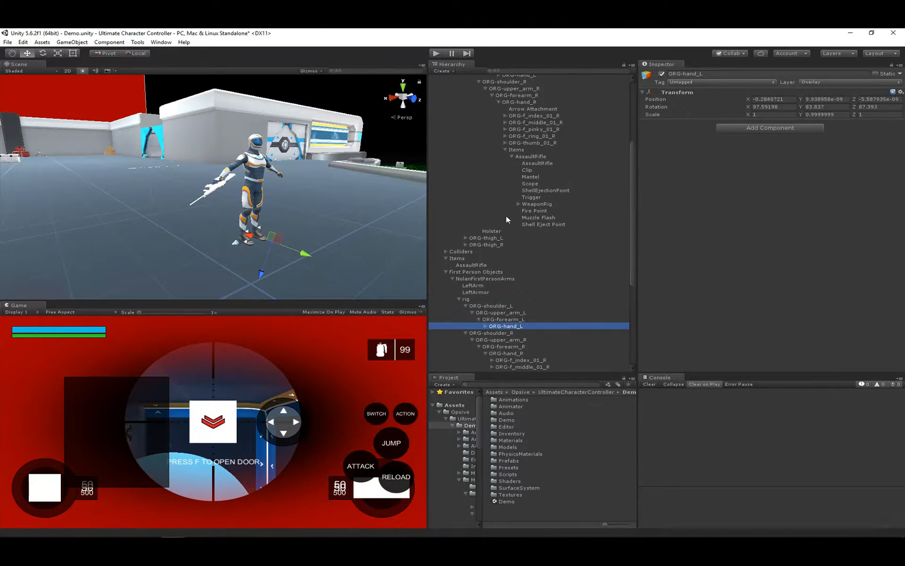
pyautogui.scroll(-3, 500, 323)
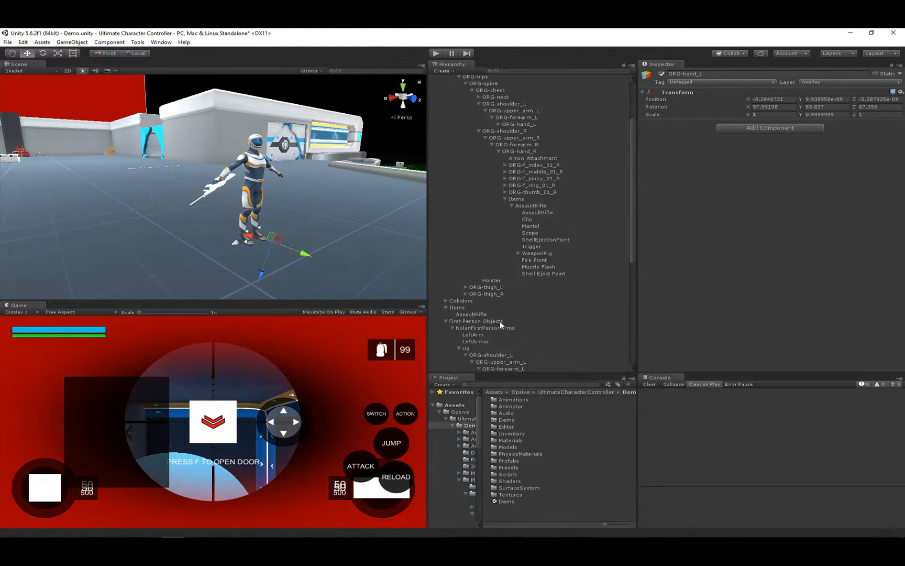
pyautogui.click(470, 315)
pyautogui.scroll(-15, 740, 272)
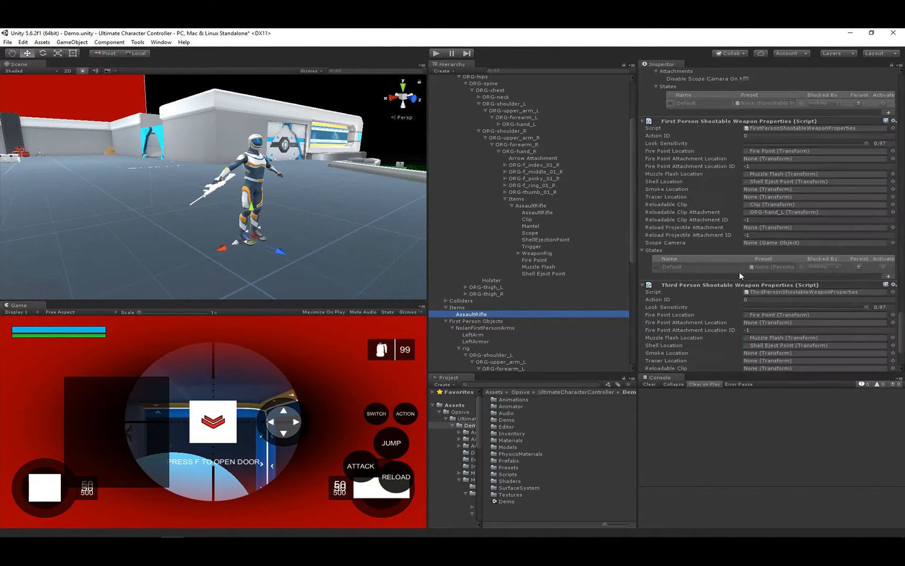
pyautogui.scroll(2, 736, 269)
pyautogui.scroll(-5, 508, 300)
pyautogui.moveTo(516, 247); pyautogui.dragTo(770, 170)
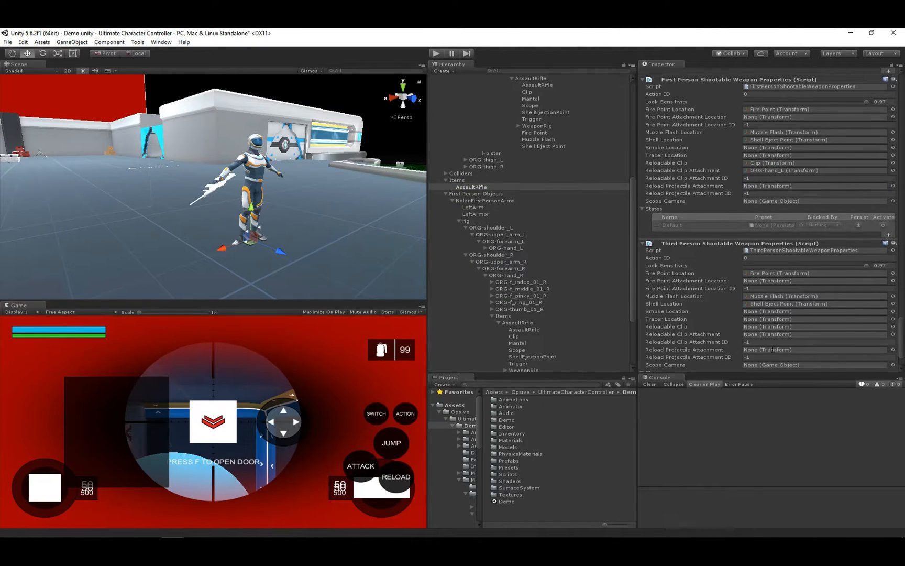
# In the Third Person Shootable Weapon Properties, assign the third-person rifle's Clip as Reloadable Clip and the third-person ORG-hand_L as Reloadable Clip Attachment.
pyautogui.scroll(-2, 774, 357)
pyautogui.click(774, 252)
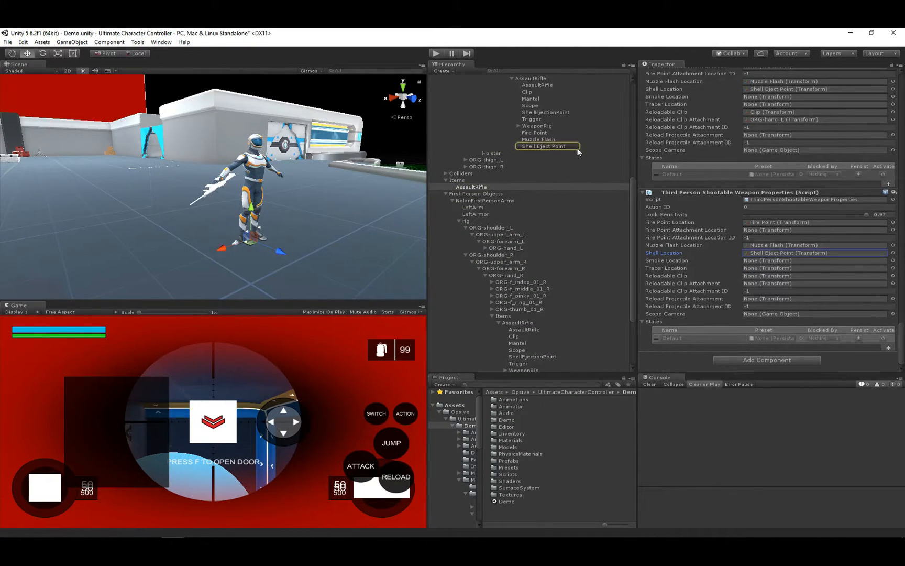
pyautogui.scroll(2, 549, 151)
pyautogui.moveTo(535, 139); pyautogui.dragTo(774, 277)
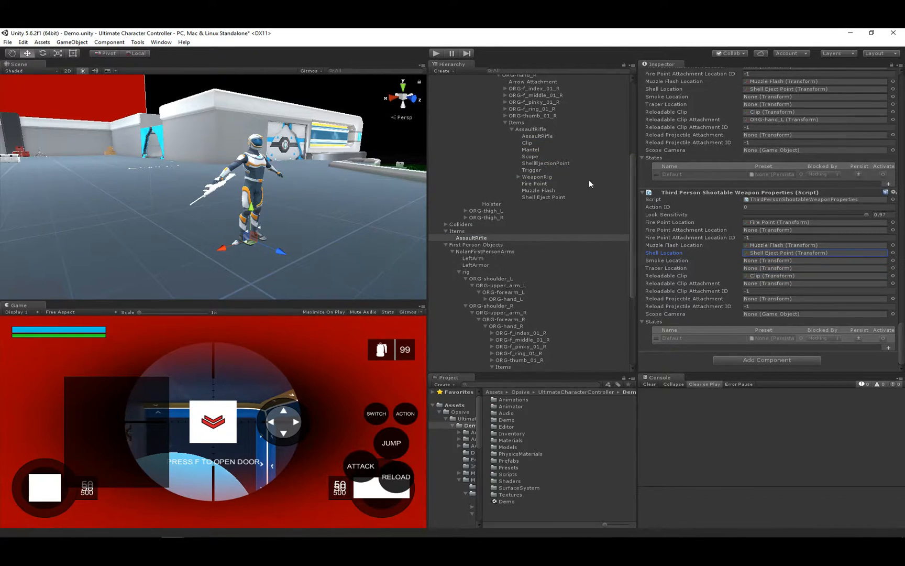
pyautogui.scroll(4, 551, 176)
pyautogui.moveTo(515, 151); pyautogui.dragTo(778, 284)
# Play the scene to fire and reload the rifle with the assigned clip references, and stop it.
pyautogui.click(435, 53)
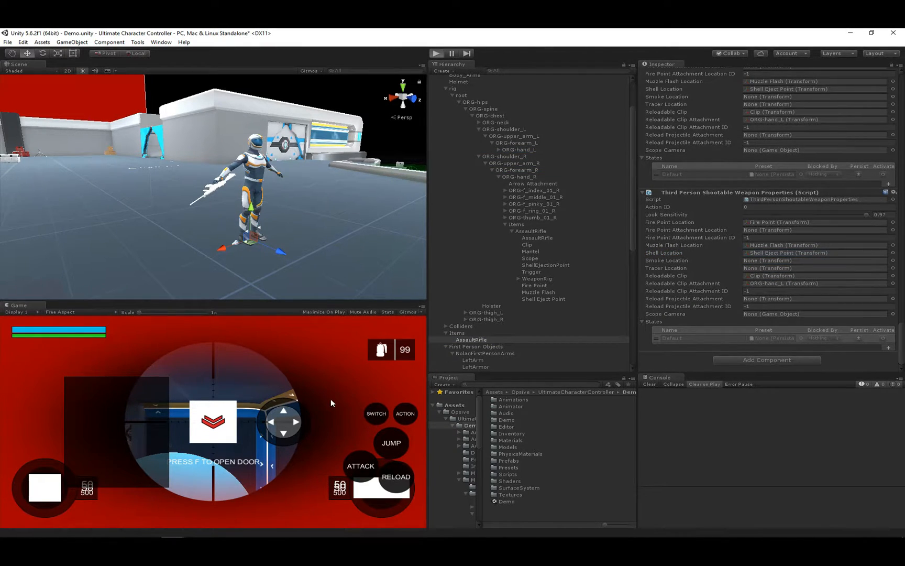
pyautogui.click(213, 421)
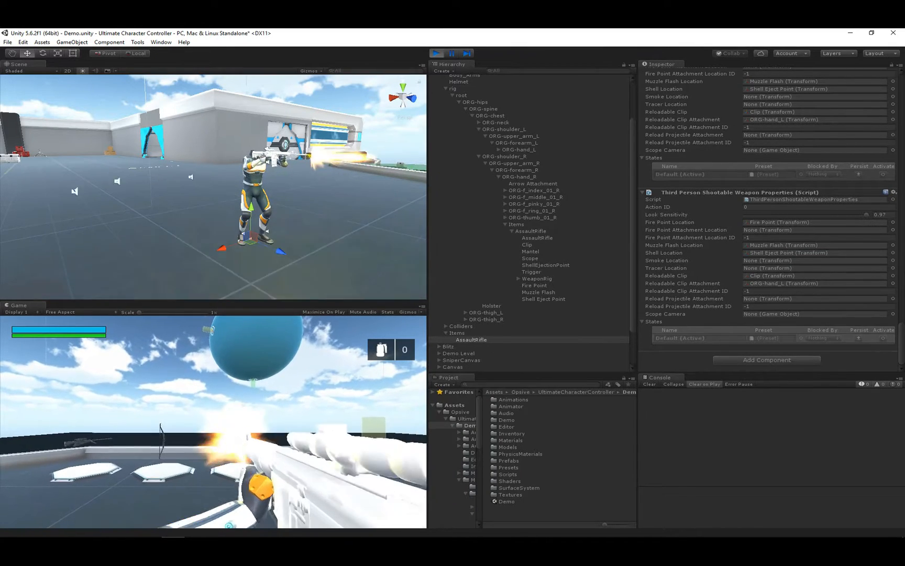
pyautogui.press('r')
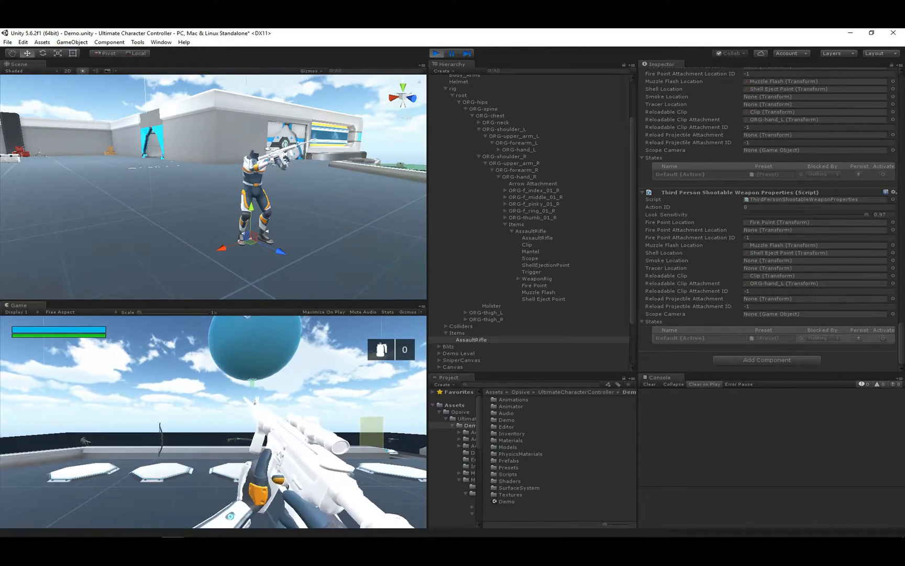
pyautogui.press('Escape')
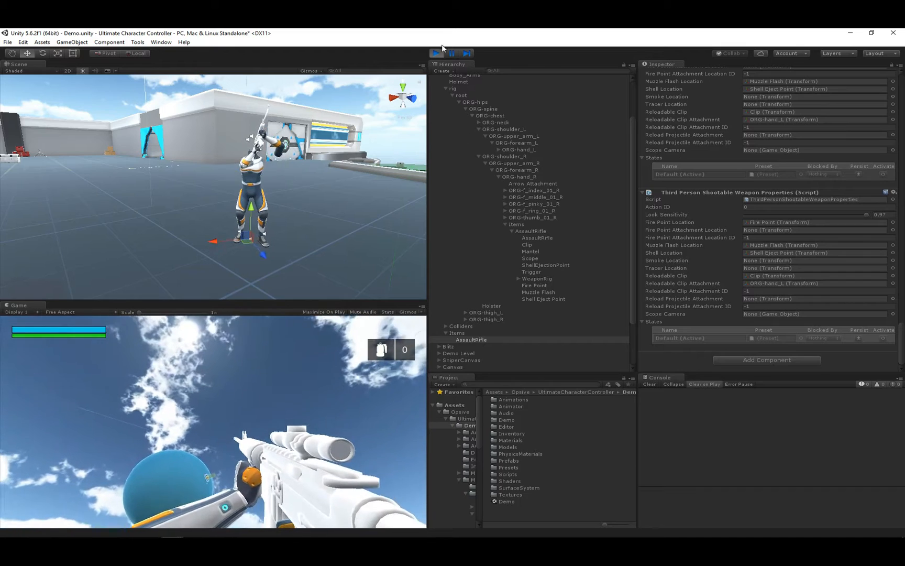
pyautogui.click(436, 53)
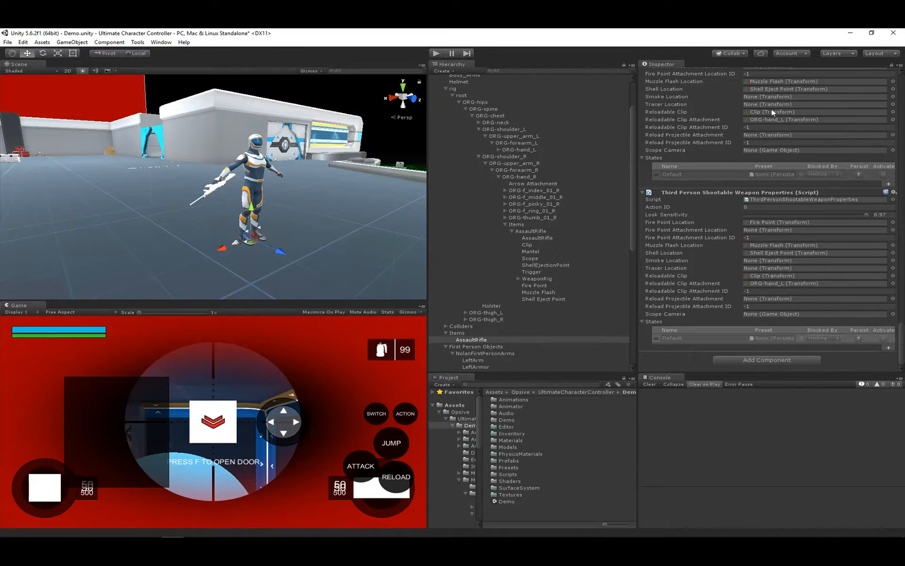
# Verify which Hierarchy objects the first-person Reloadable Clip and Reloadable Clip Attachment reference.
pyautogui.click(772, 110)
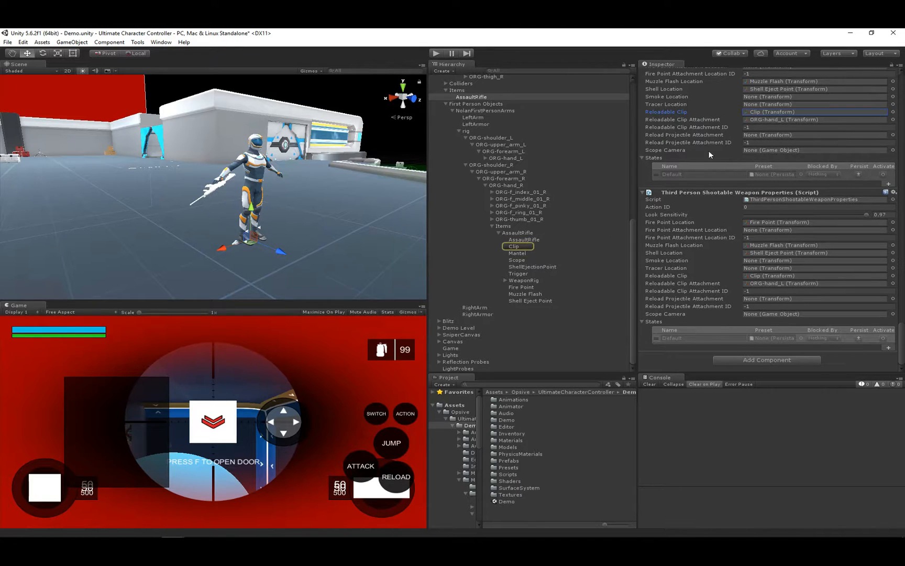
pyautogui.scroll(2, 741, 127)
pyautogui.click(763, 146)
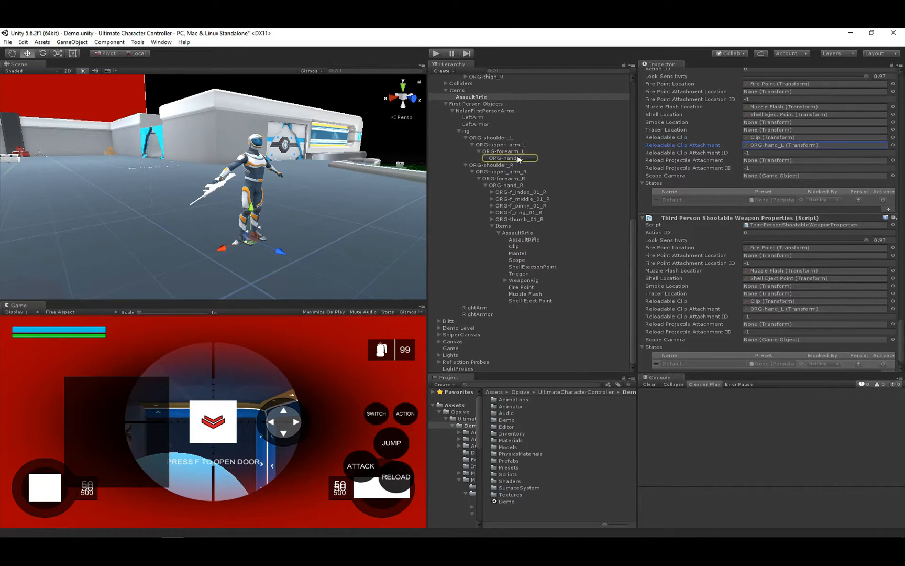
# Enable Reload Detach Attach Clip in the Reload settings of the AssaultRifle's Shootable Weapon component.
pyautogui.scroll(5, 538, 181)
pyautogui.scroll(-15, 658, 237)
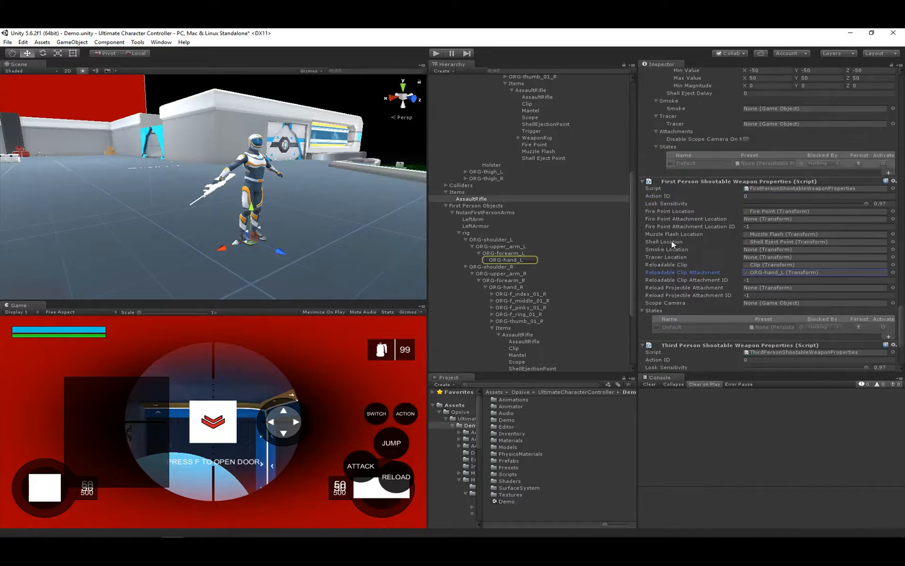
pyautogui.scroll(10, 713, 300)
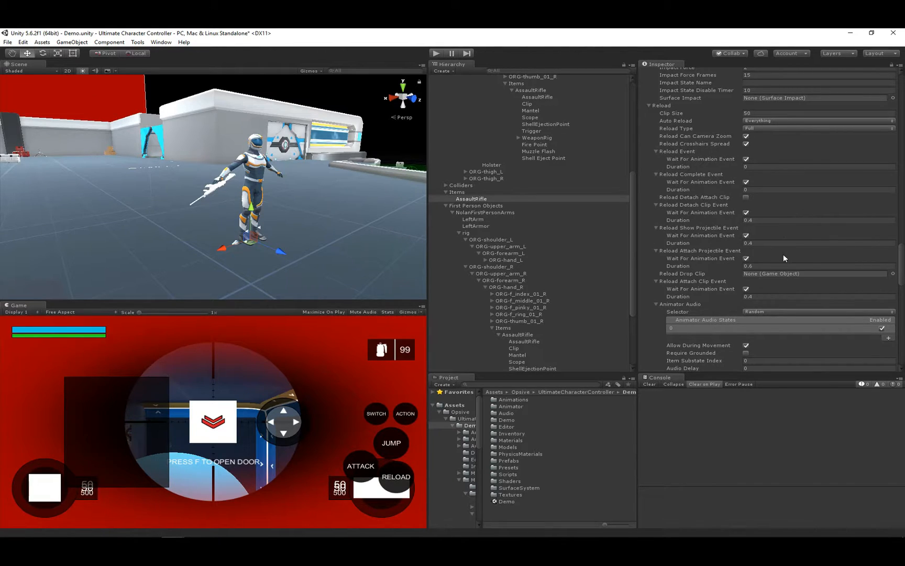
pyautogui.click(745, 198)
# Play the scene to reload the rifle in both first-person and third-person view, and stop it.
pyautogui.click(438, 52)
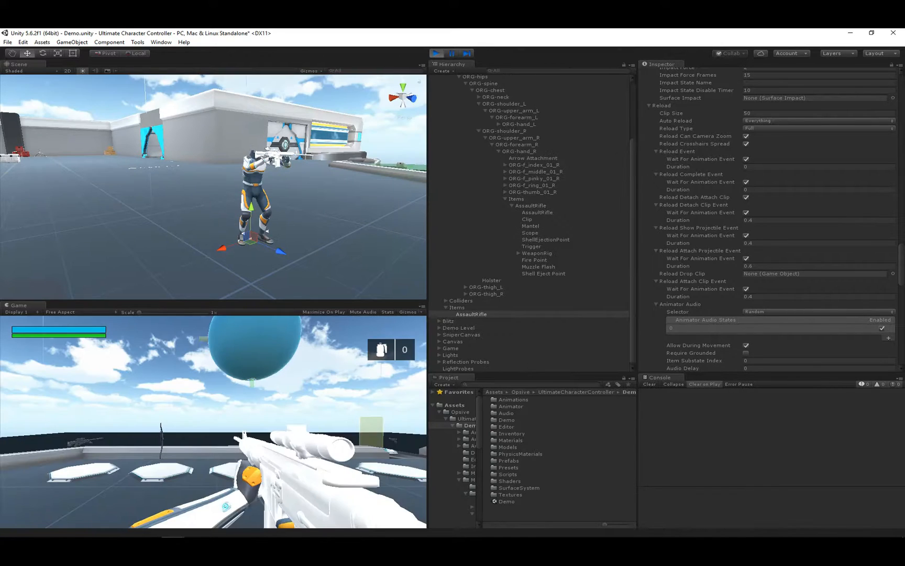
pyautogui.press('r')
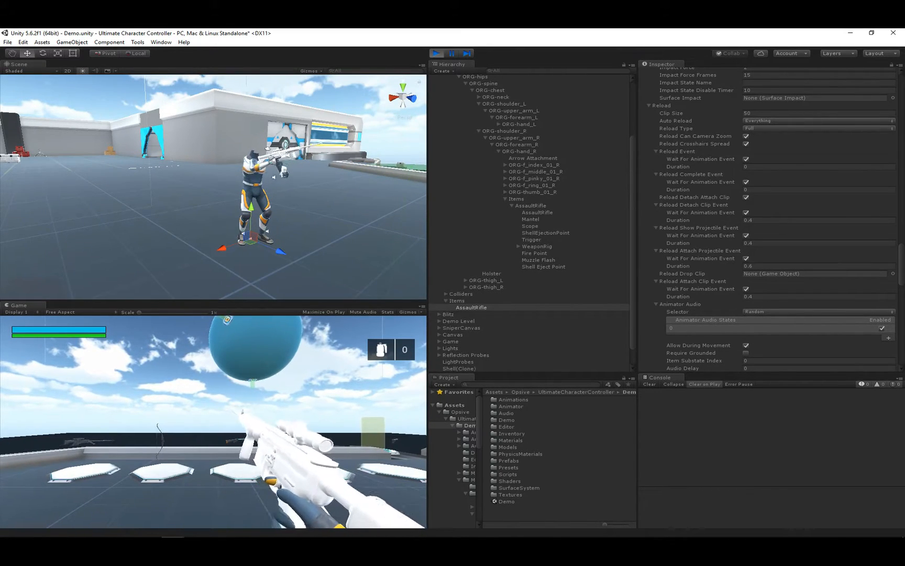
pyautogui.press('v')
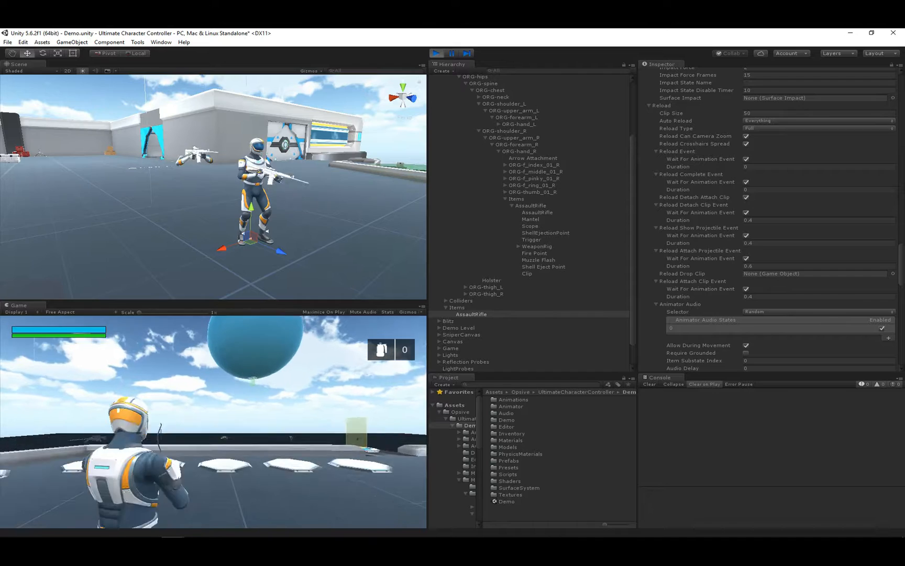
pyautogui.press('r')
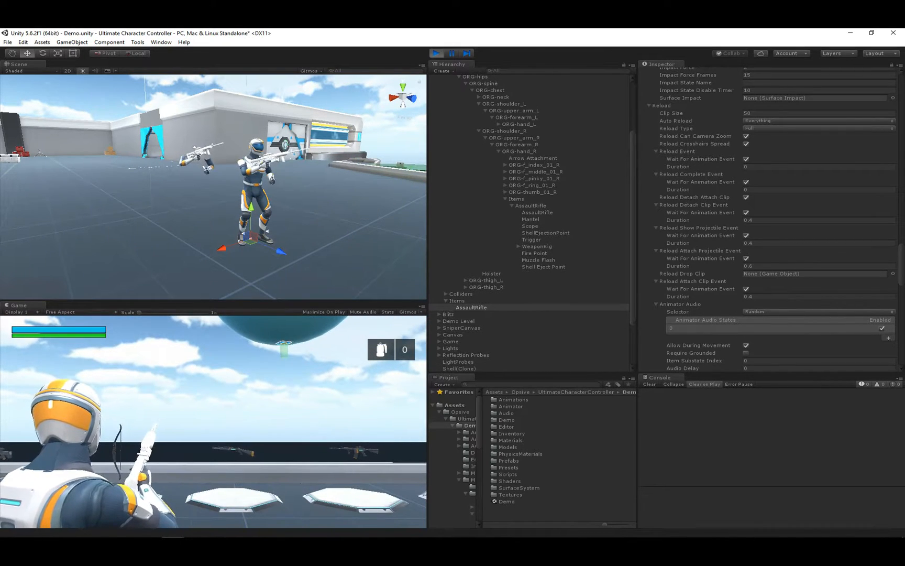
pyautogui.press('Escape')
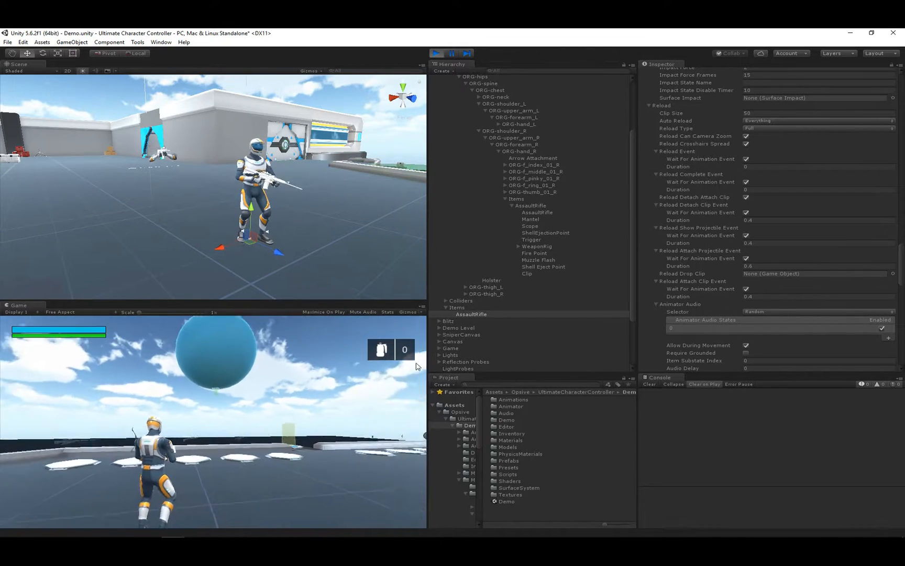
pyautogui.click(436, 54)
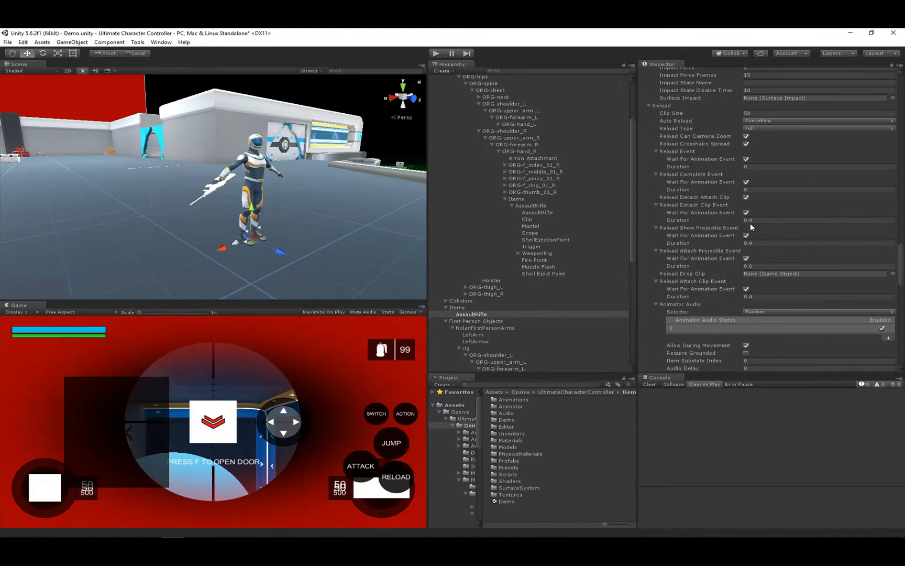
# Assign the AssaultRifleIcon sprite as the Icon in the UI settings of the AssaultRifle's Item component.
pyautogui.click(746, 235)
pyautogui.scroll(-20, 765, 233)
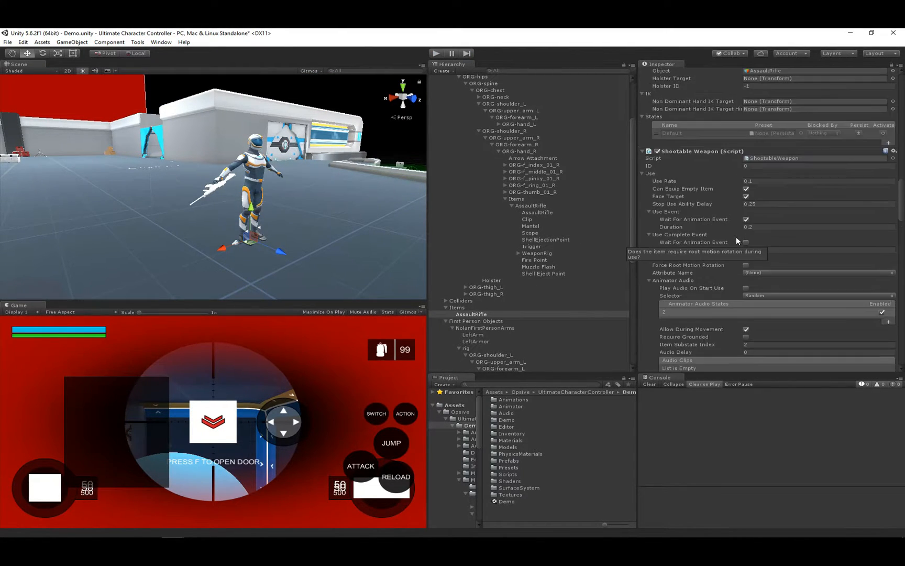
pyautogui.scroll(15, 702, 259)
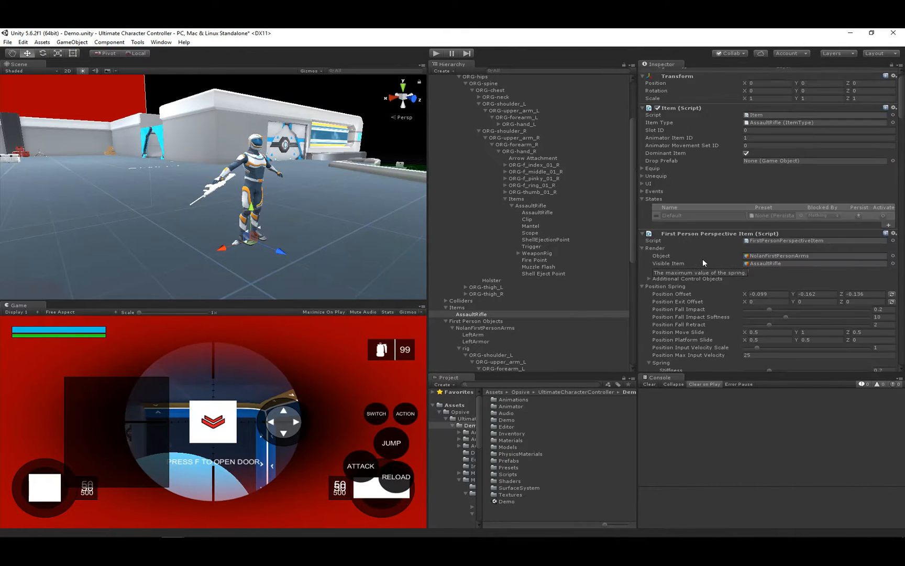
pyautogui.click(642, 199)
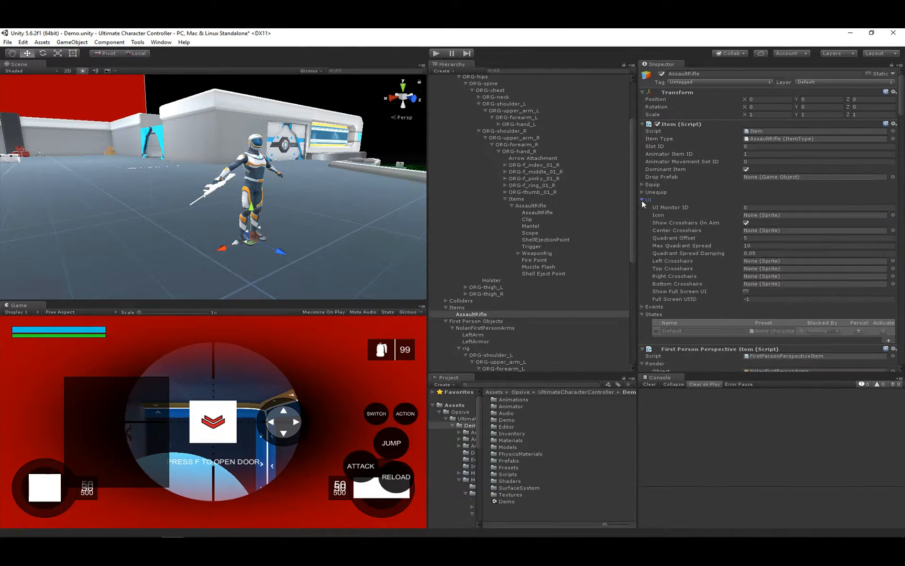
pyautogui.click(893, 215)
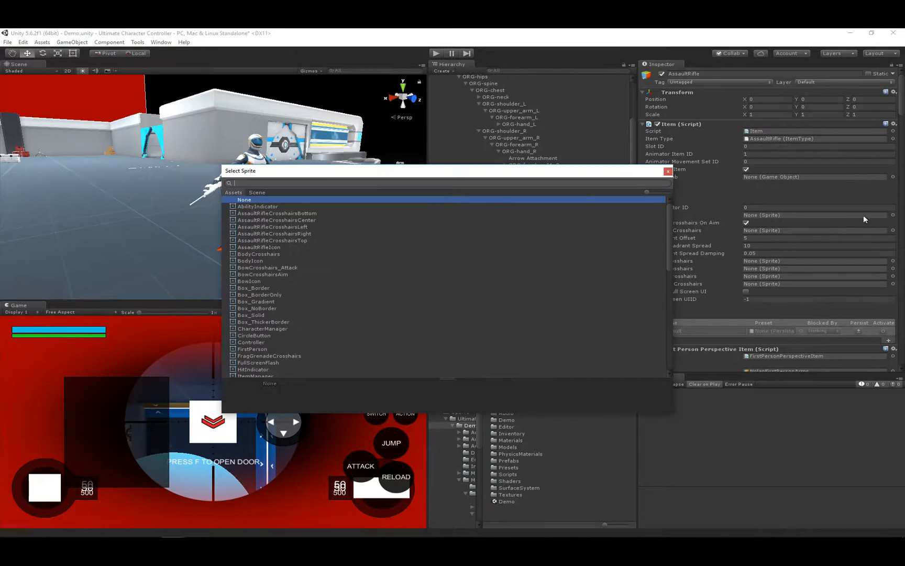
pyautogui.write('ass')
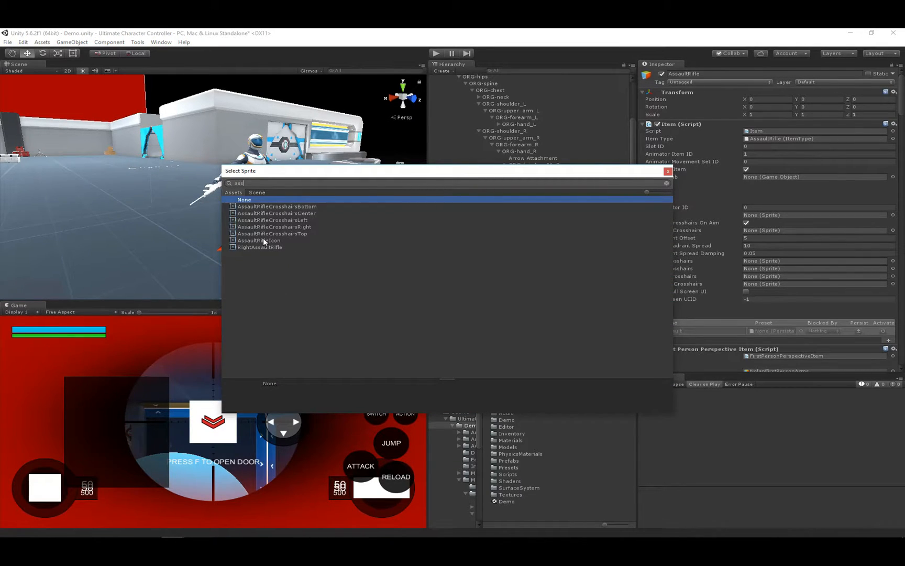
pyautogui.doubleClick(264, 240)
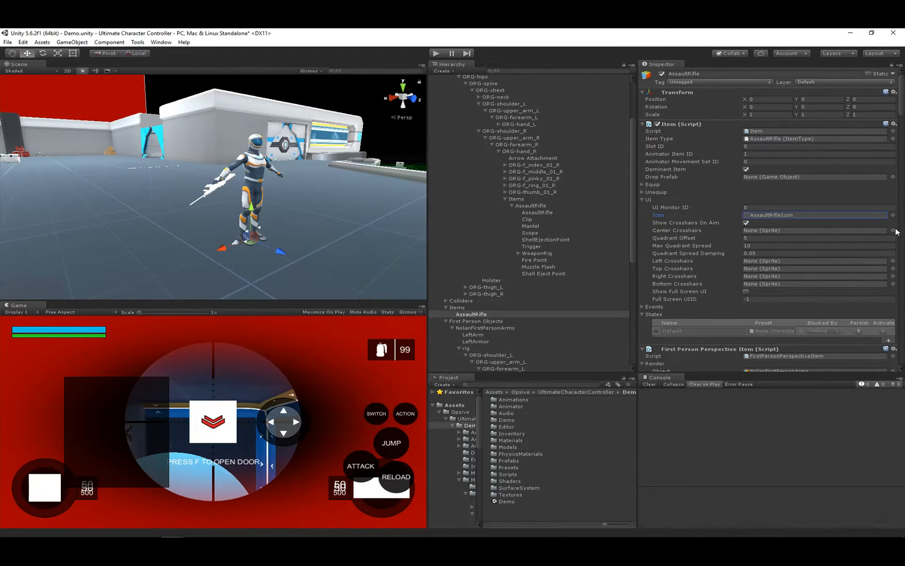
# Assign the matching AssaultRifleCrosshairs sprites to the item's Center, Left, Top, Right and Bottom Crosshairs.
pyautogui.click(893, 229)
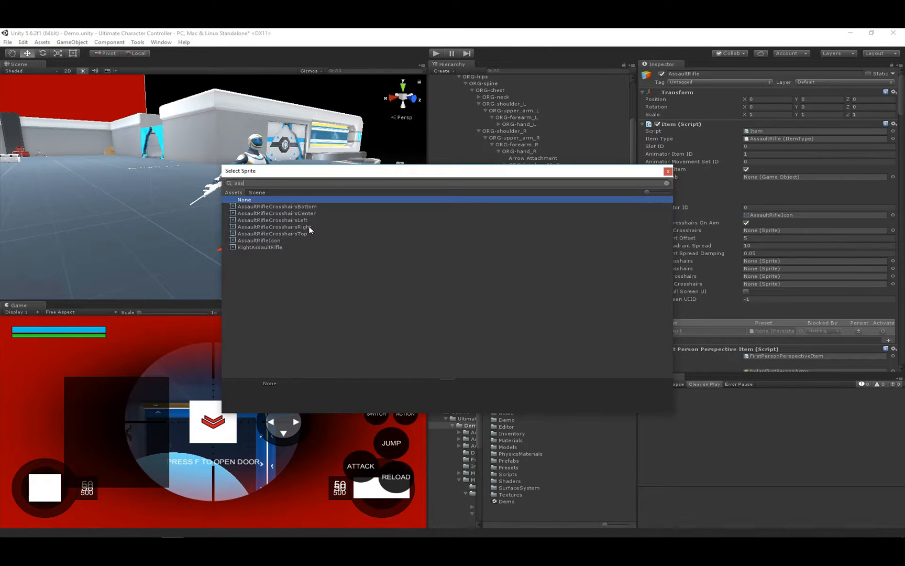
pyautogui.doubleClick(318, 212)
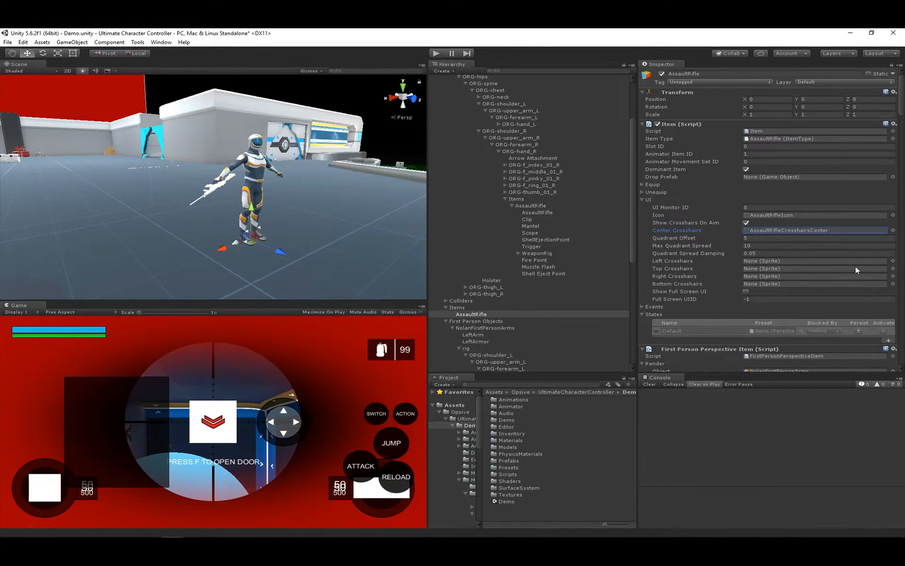
pyautogui.click(893, 260)
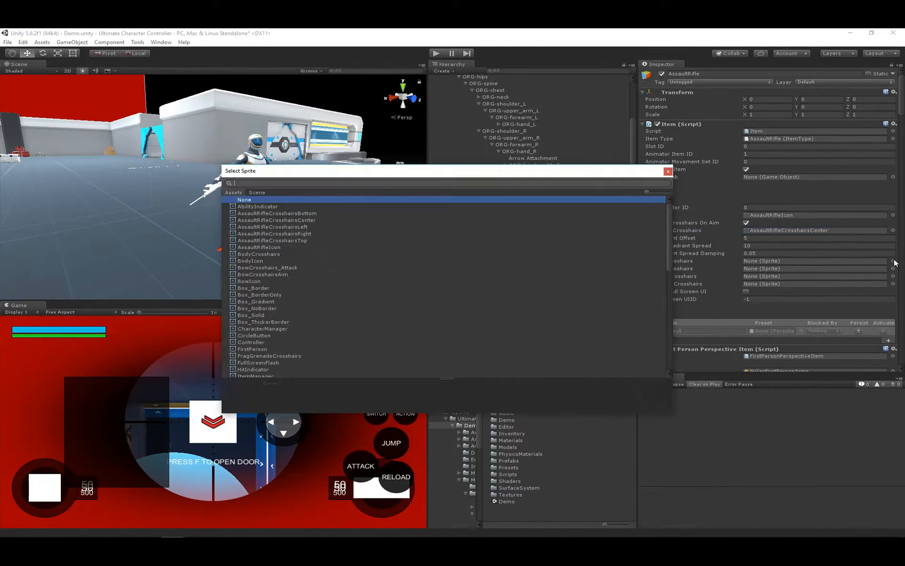
pyautogui.doubleClick(311, 220)
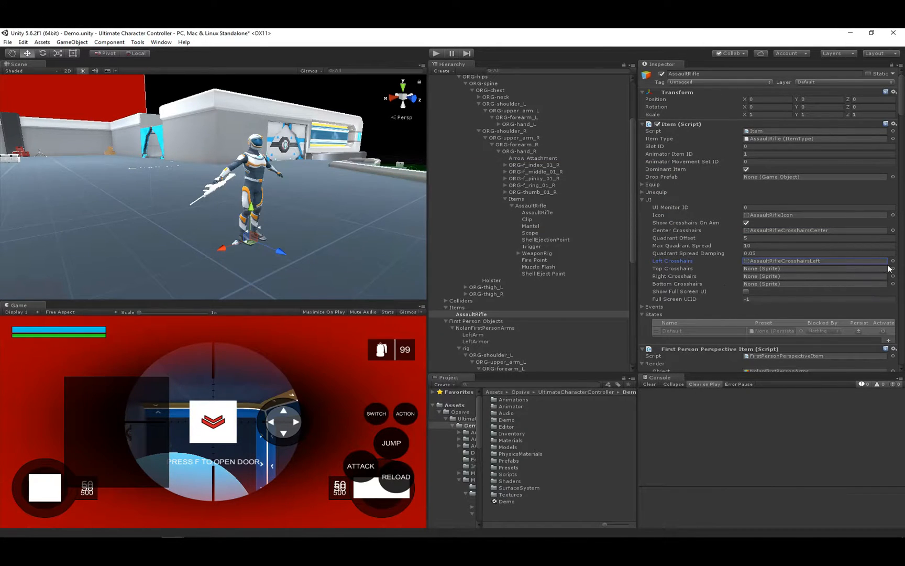
pyautogui.click(894, 268)
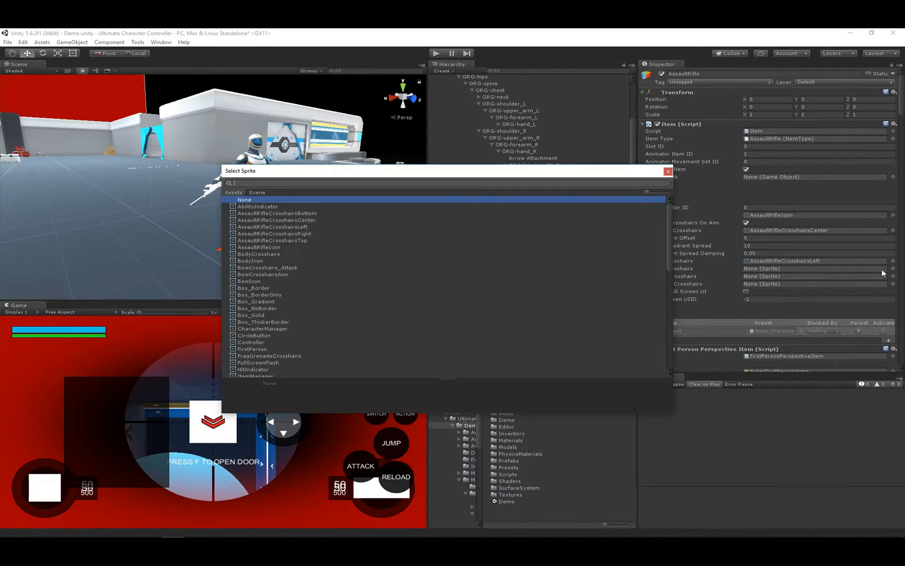
pyautogui.doubleClick(301, 233)
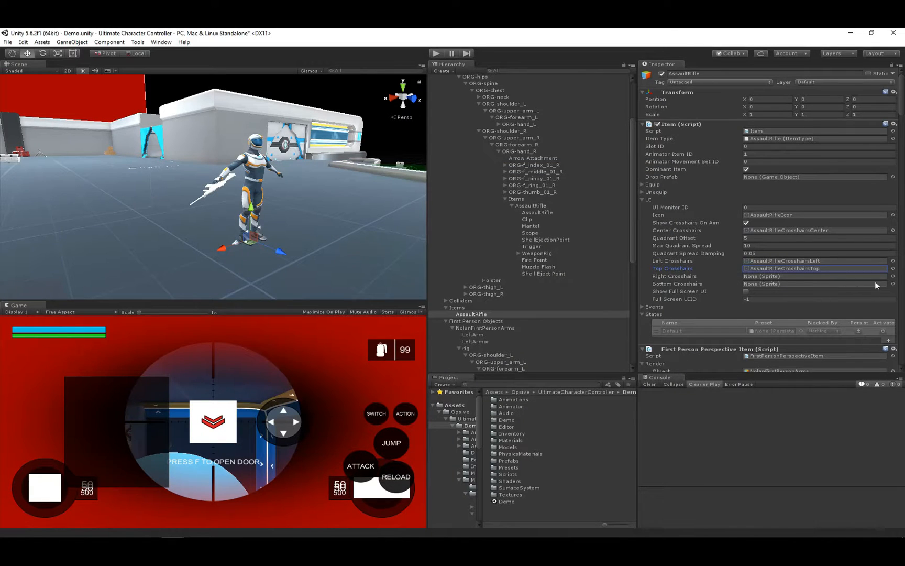
pyautogui.click(893, 284)
pyautogui.write('assa')
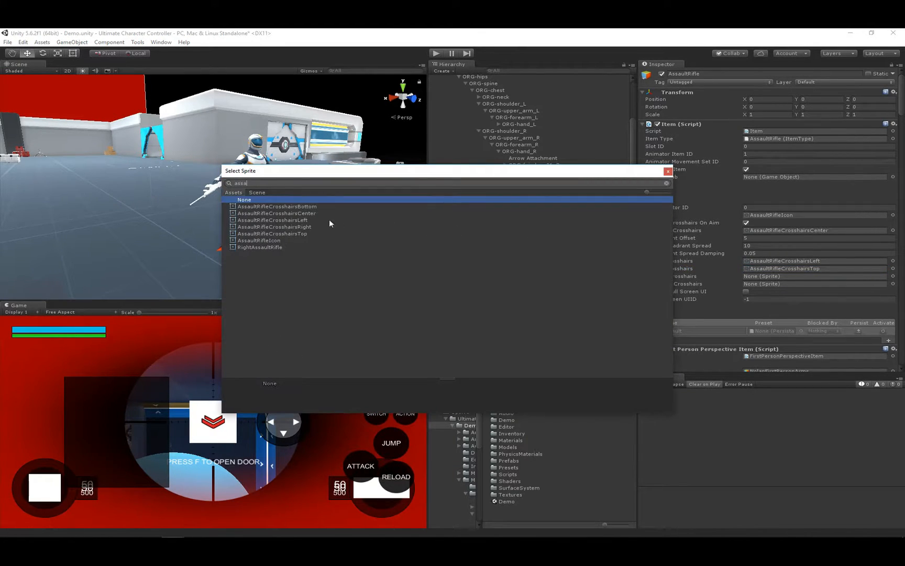
pyautogui.doubleClick(315, 226)
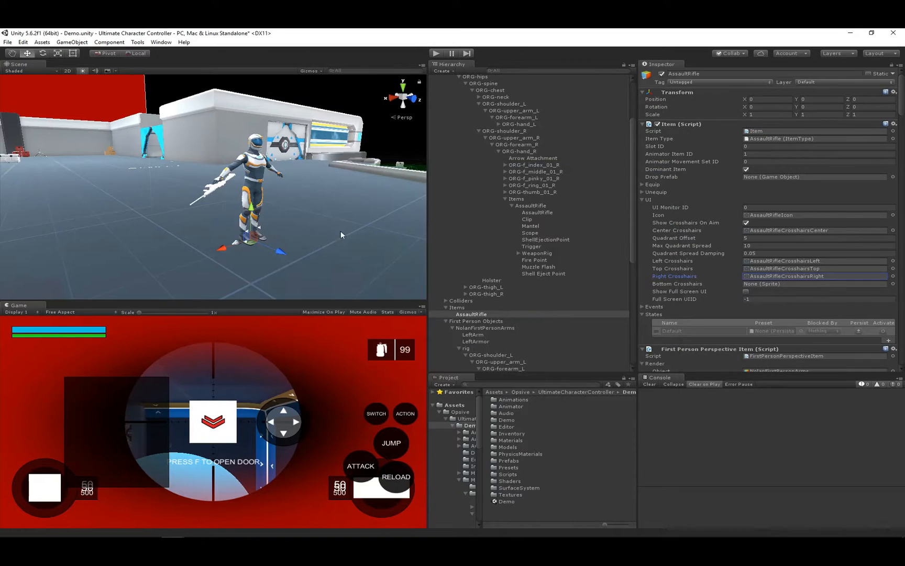
pyautogui.click(893, 284)
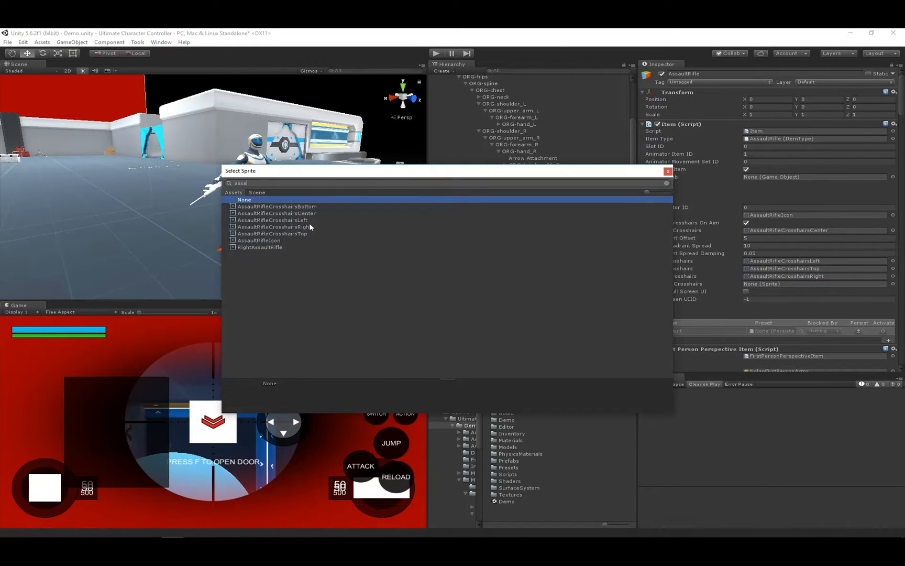
pyautogui.doubleClick(313, 207)
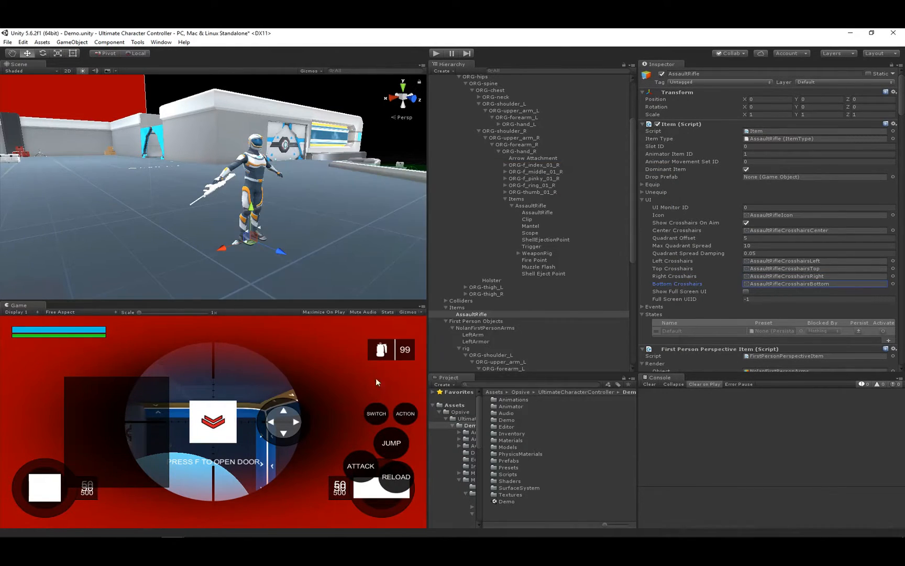
# Play the scene to aim and fire the rifle with its icon and crosshairs, including in the other perspective.
pyautogui.click(436, 53)
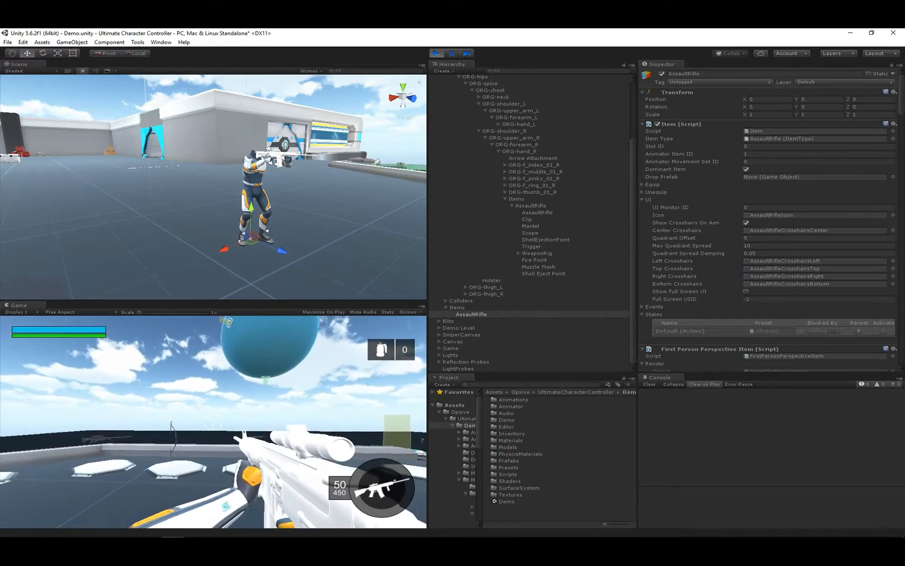
pyautogui.click(213, 423)
pyautogui.rightClick(214, 422)
pyautogui.click(213, 423)
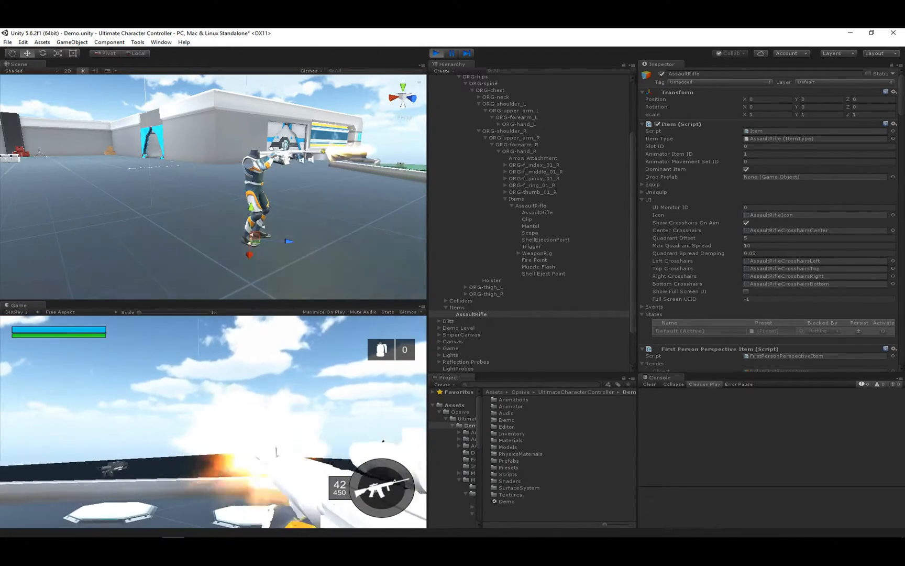
pyautogui.press('v')
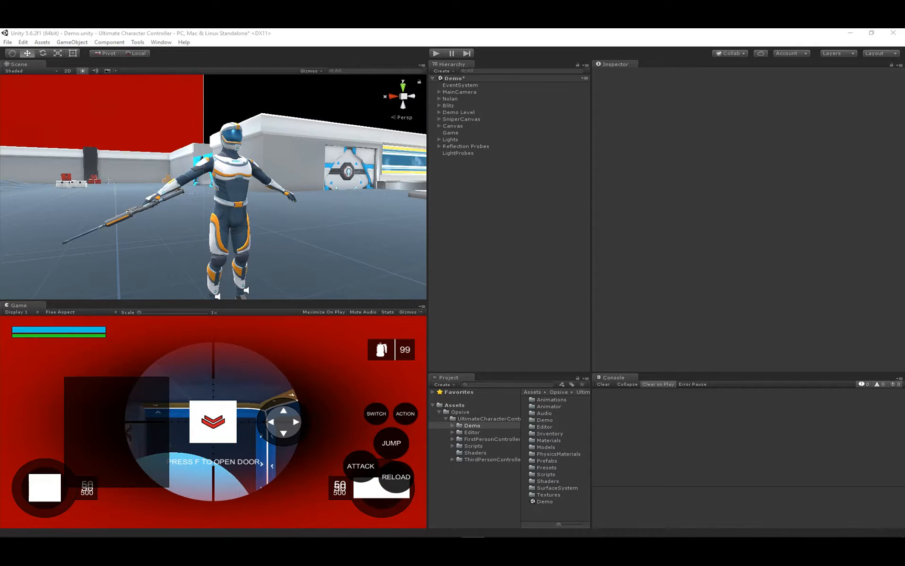
# Start a new item in the Ultimate Character Controller Item Manager, named Bow with the Bow item type.
pyautogui.click(143, 45)
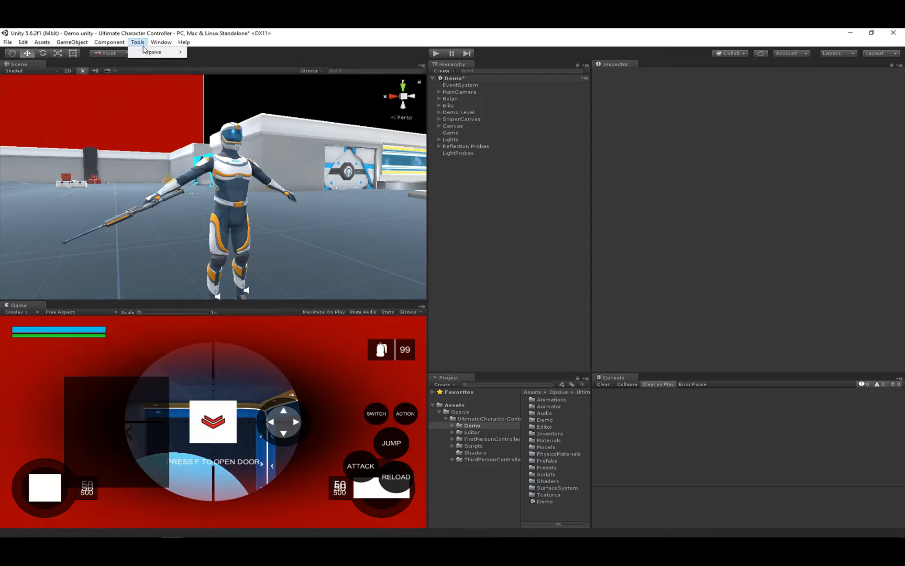
pyautogui.moveTo(147, 52)
pyautogui.moveTo(220, 52)
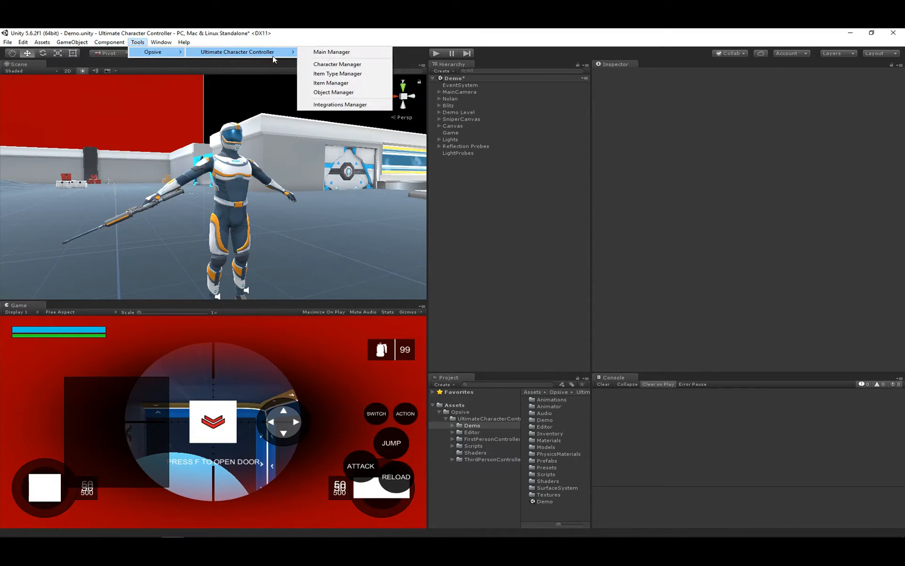
pyautogui.click(354, 83)
pyautogui.moveTo(804, 210); pyautogui.dragTo(687, 205)
pyautogui.click(622, 240)
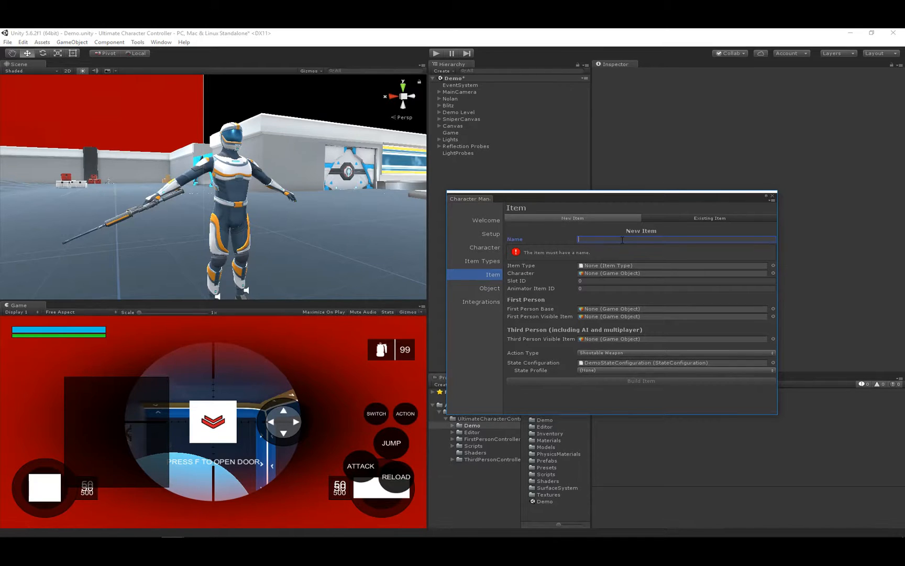
pyautogui.write('Bow')
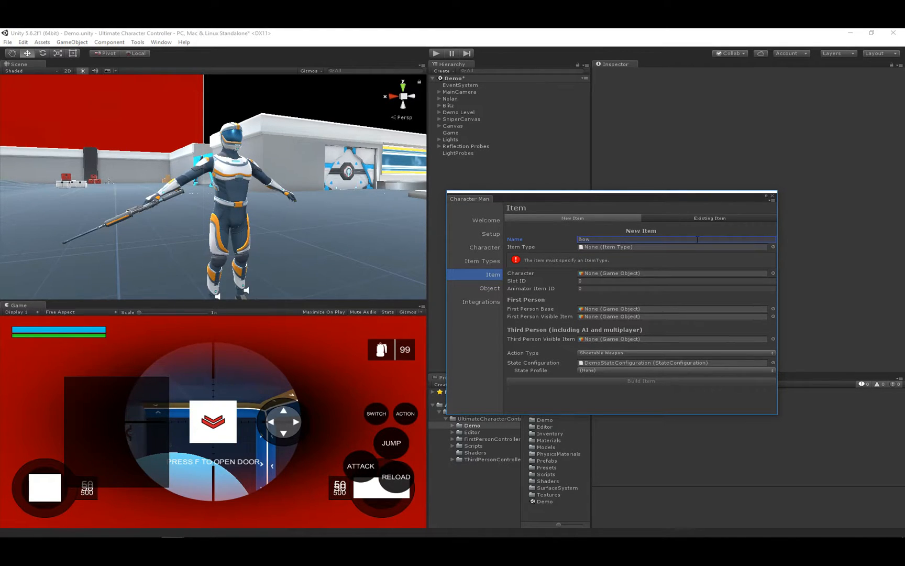
pyautogui.click(773, 247)
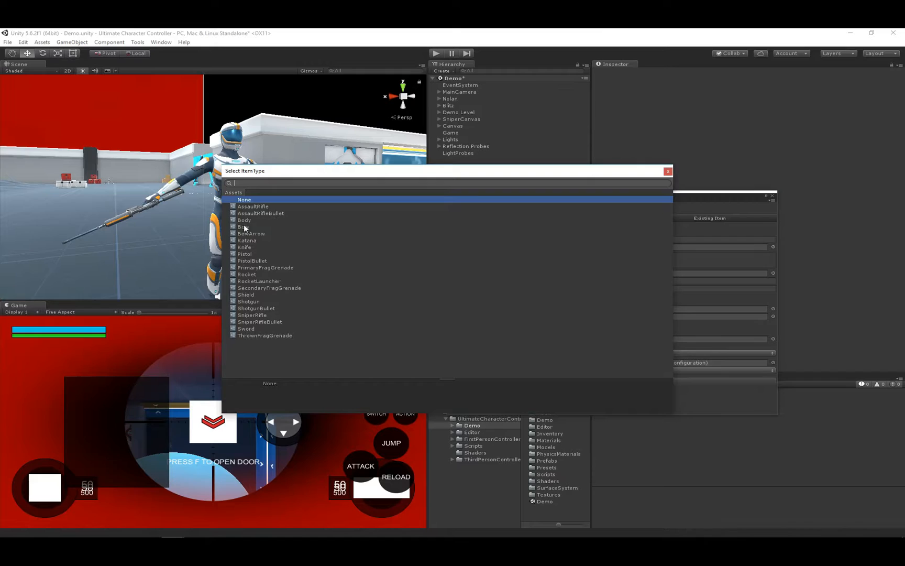
pyautogui.doubleClick(243, 225)
# Assign Nolan as the new item's Character and set the Animator Item ID to 4.
pyautogui.moveTo(446, 98); pyautogui.dragTo(602, 255)
pyautogui.click(596, 270)
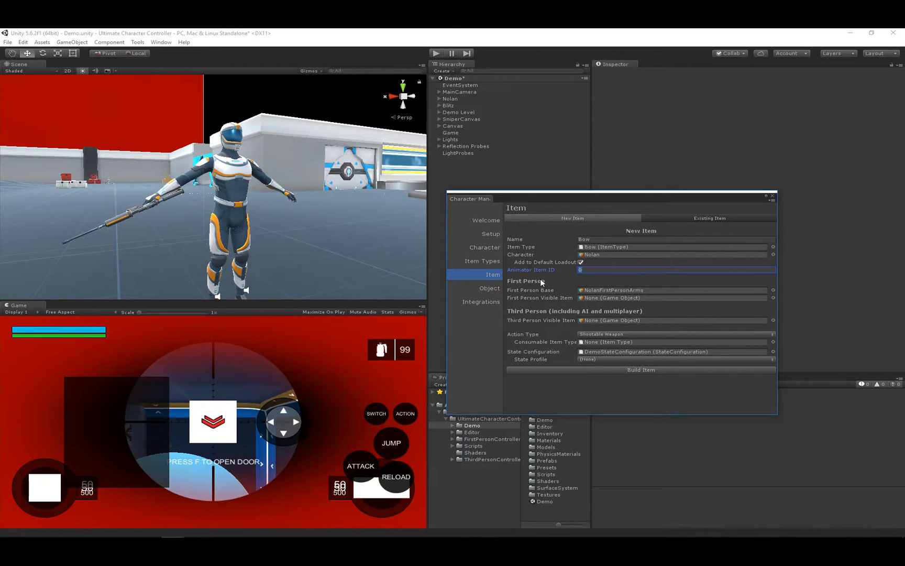
pyautogui.write('4')
pyautogui.click(534, 289)
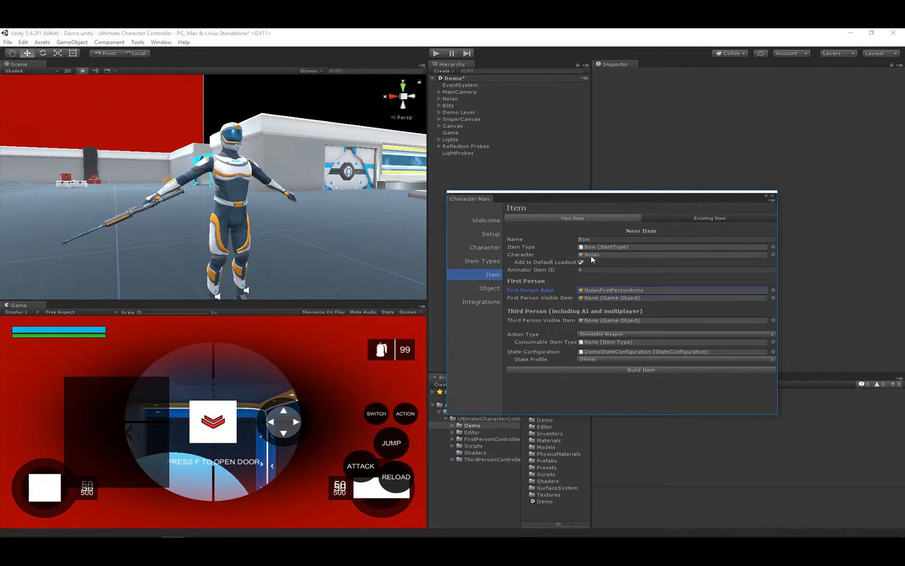
# Assign the Bow prefab as the First Person Visible Item, keeping Nolan's hierarchy in view.
pyautogui.click(596, 292)
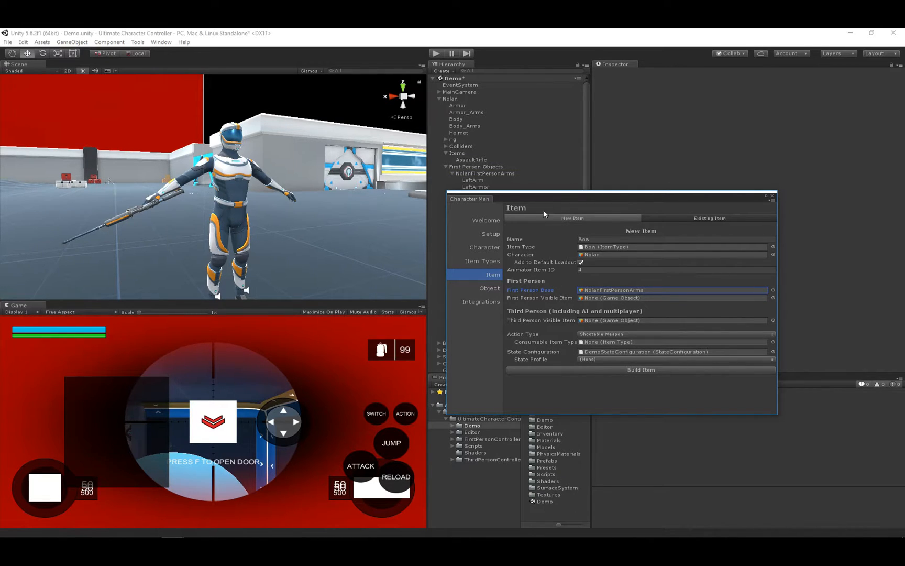
pyautogui.moveTo(541, 199); pyautogui.dragTo(159, 153)
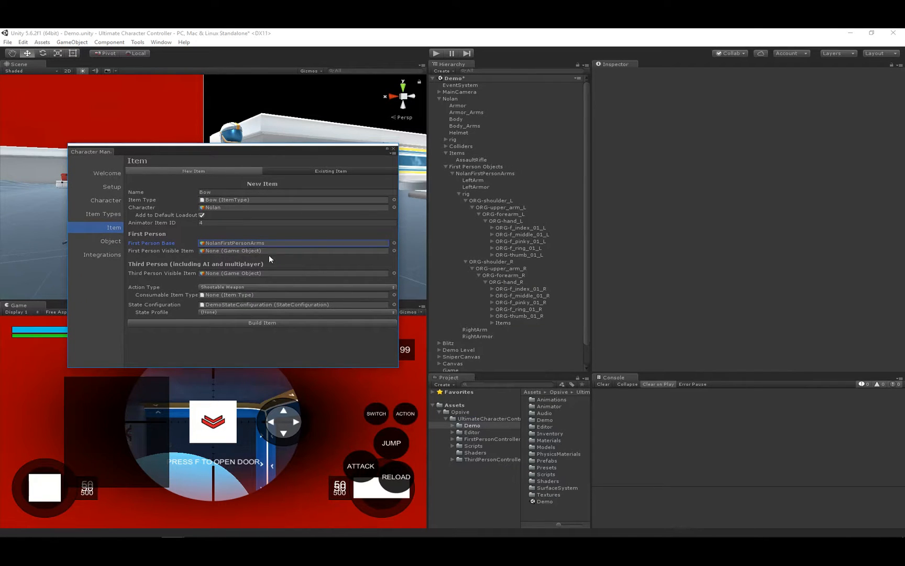
pyautogui.click(394, 251)
pyautogui.write('bow')
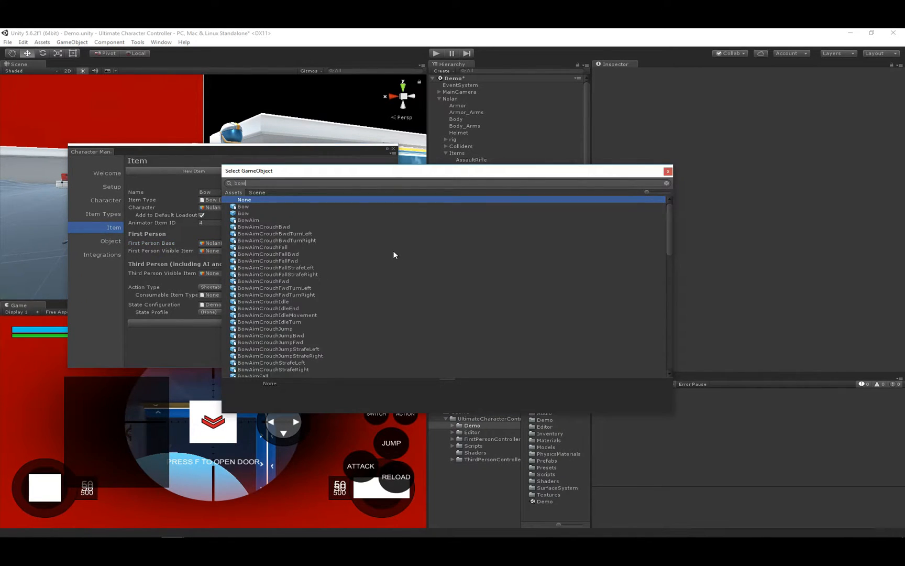
pyautogui.doubleClick(242, 207)
# Set the first-person Item Parent to the arms' left hand, ORG-hand_L, and its Animator Controller to Bow.
pyautogui.click(215, 259)
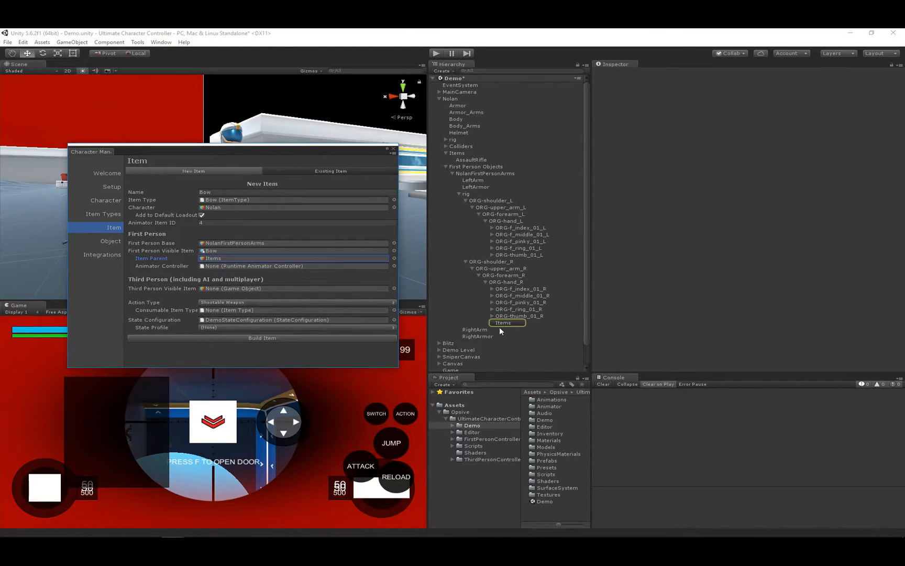
pyautogui.click(511, 281)
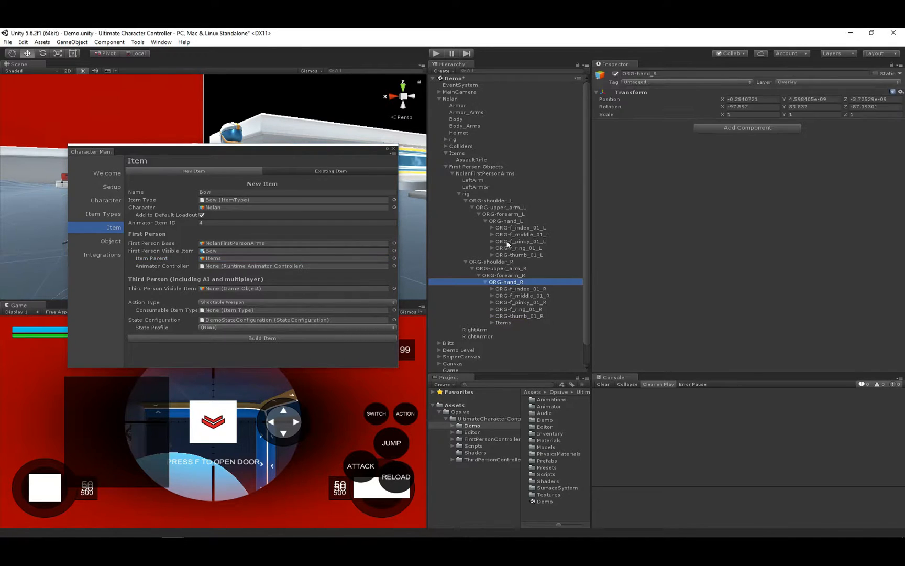
pyautogui.click(514, 221)
pyautogui.moveTo(514, 219); pyautogui.dragTo(237, 259)
pyautogui.click(356, 259)
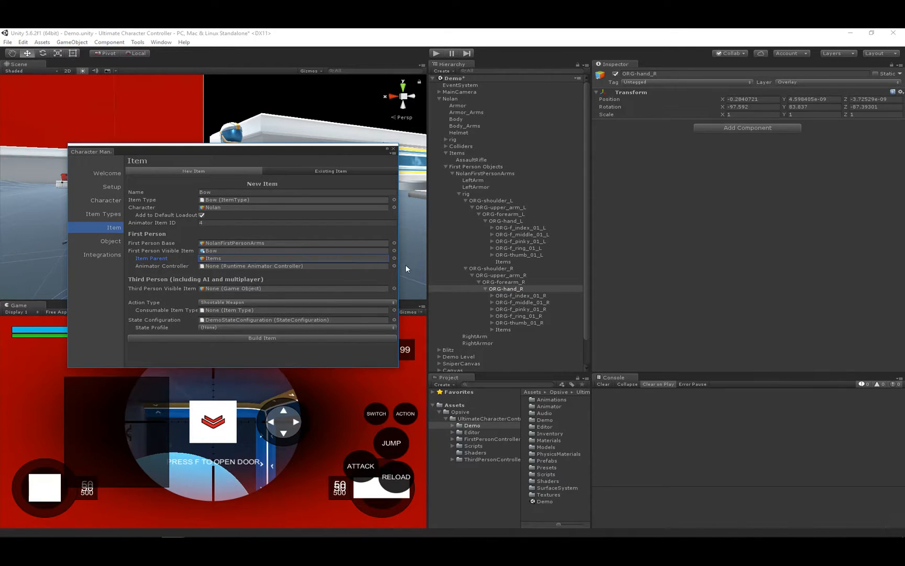
pyautogui.click(393, 266)
pyautogui.write('bow')
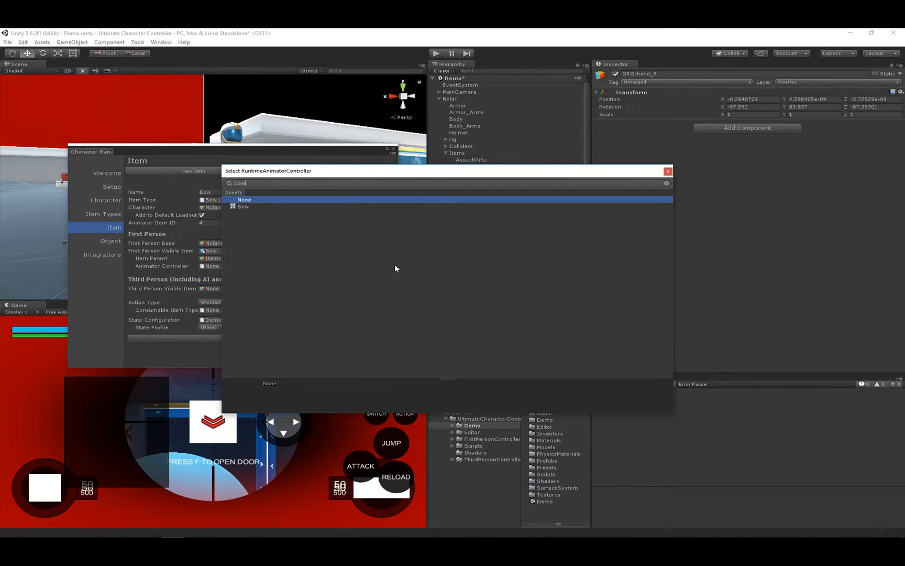
pyautogui.doubleClick(245, 206)
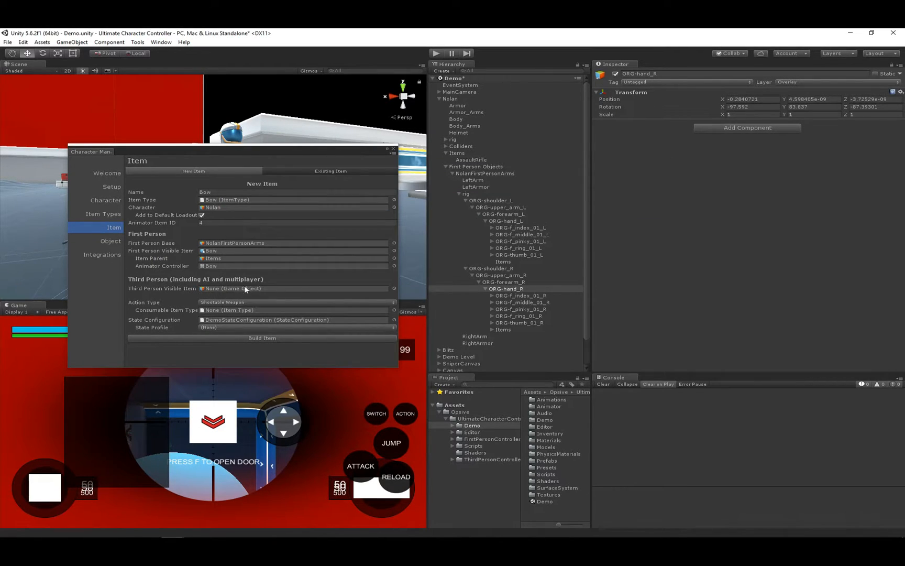
# Assign the Bow prefab as the Third Person Visible Item and set its Hand to Left.
pyautogui.click(394, 289)
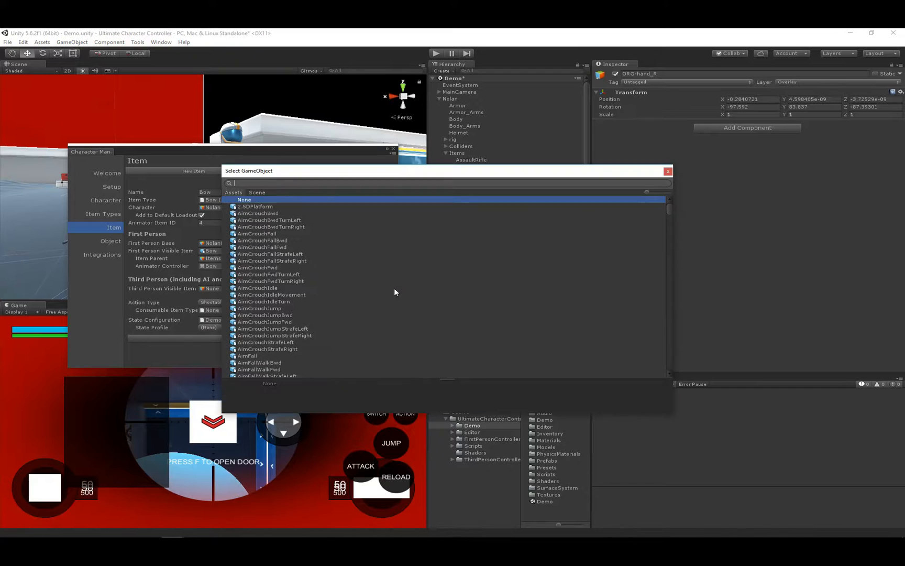
pyautogui.write('bow')
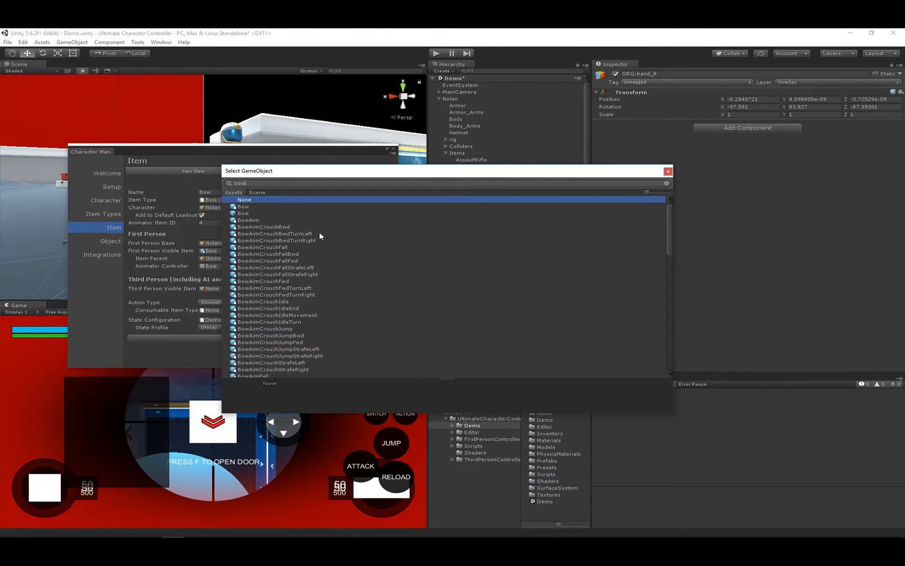
pyautogui.doubleClick(269, 206)
pyautogui.click(216, 296)
pyautogui.click(212, 304)
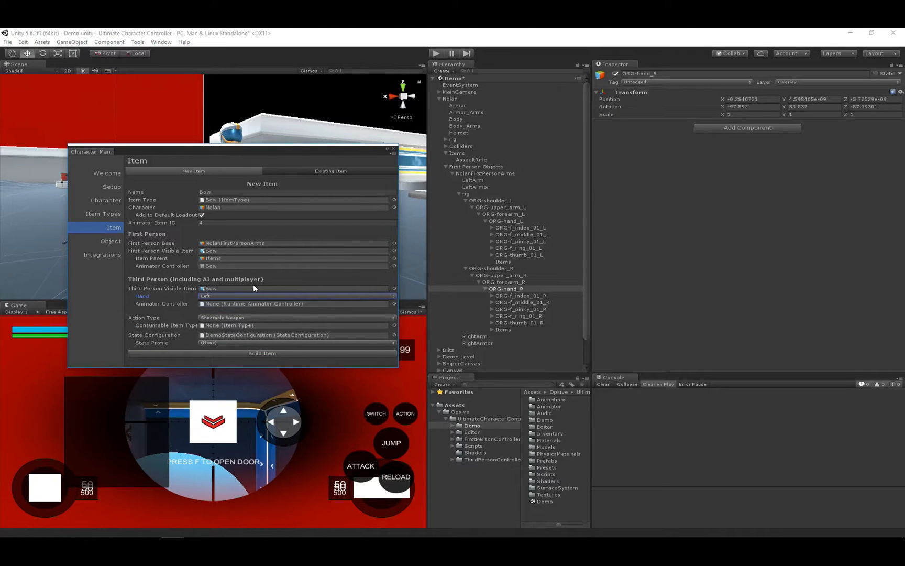
# Set the third-person item's Animator Controller to Bow.
pyautogui.click(394, 304)
pyautogui.write('bow')
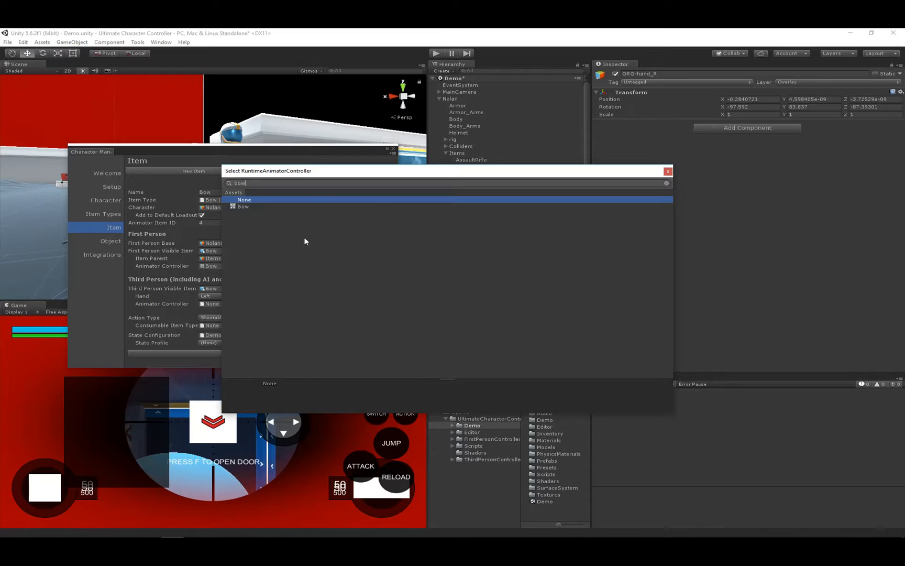
pyautogui.doubleClick(252, 205)
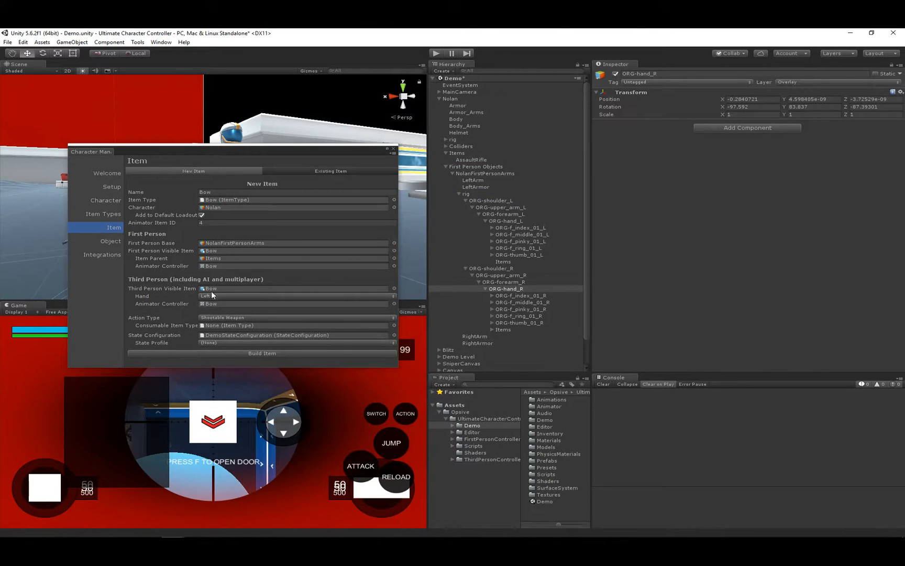
# Set the Shootable Weapon's Consumable Item Type to BowArrow.
pyautogui.click(161, 317)
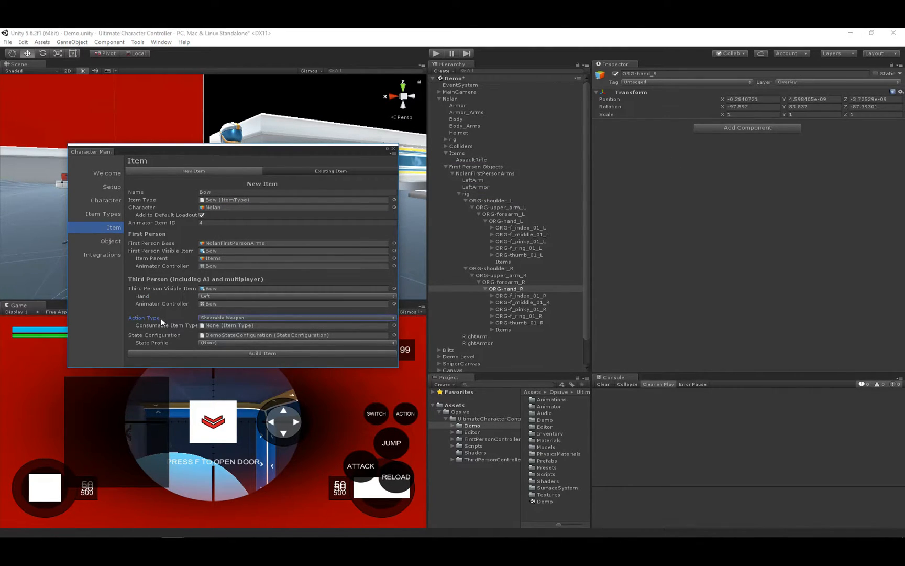
pyautogui.click(393, 325)
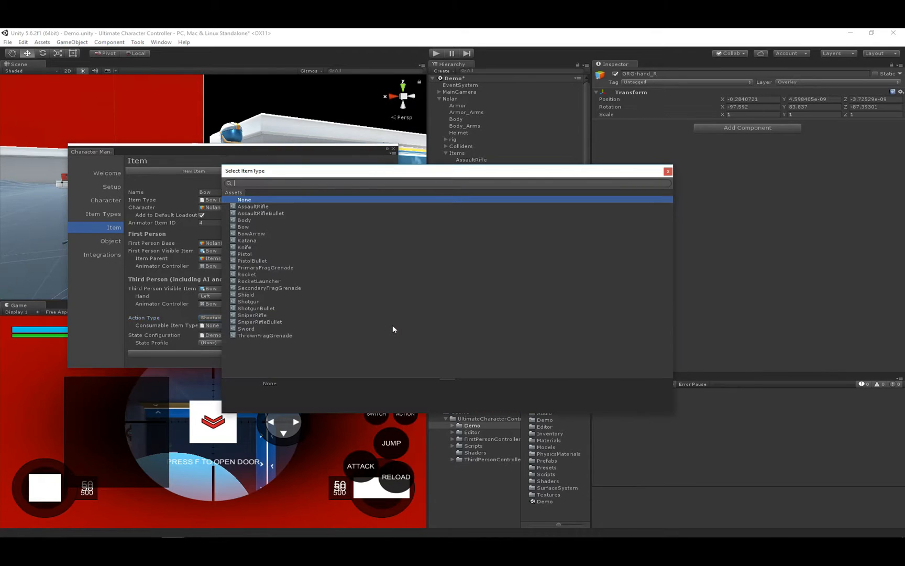
pyautogui.write('arr')
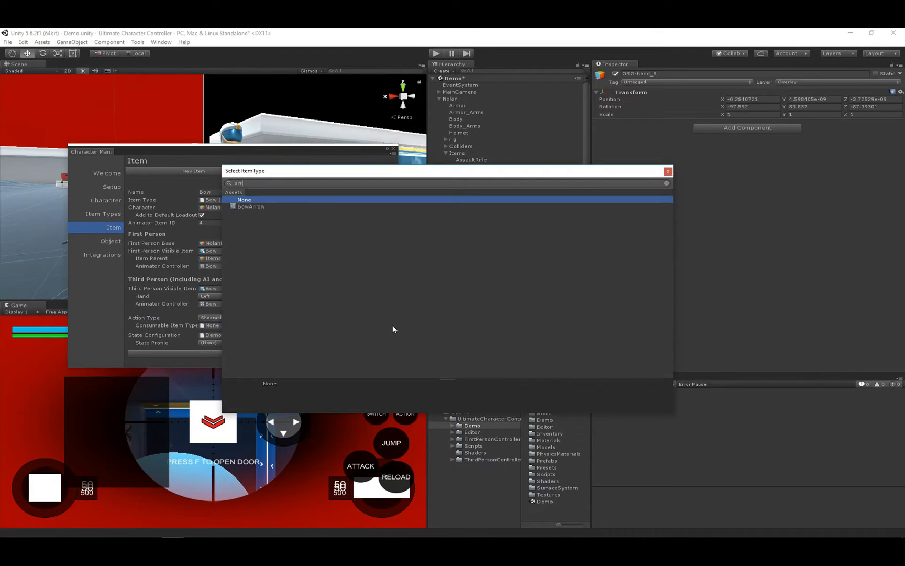
pyautogui.doubleClick(273, 206)
# Try the Bow State Profile for the new item and reset it to (None).
pyautogui.click(159, 341)
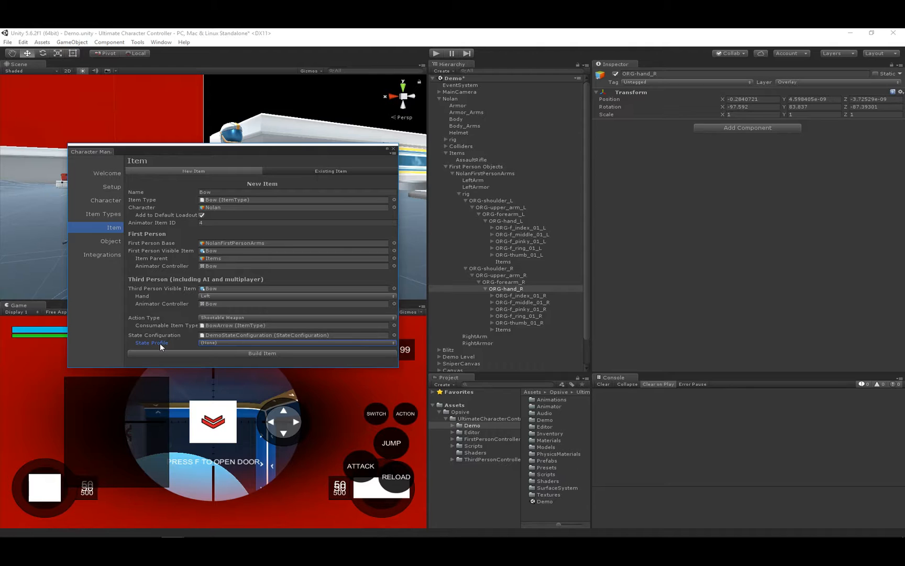
pyautogui.click(212, 342)
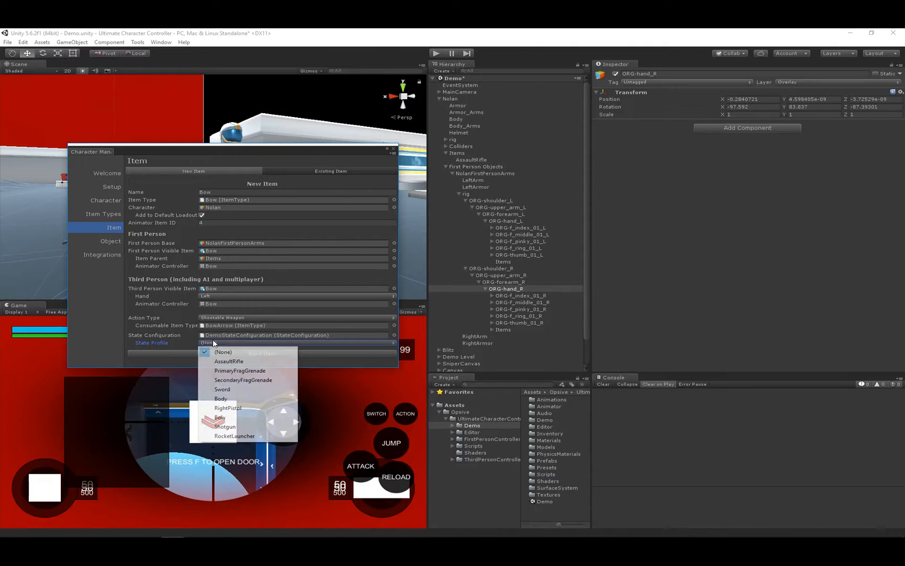
pyautogui.click(237, 419)
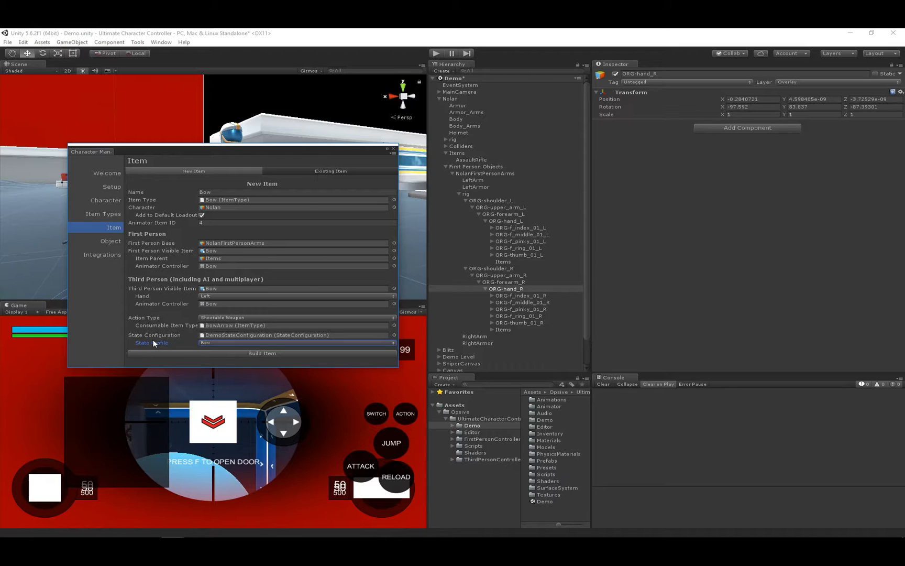
pyautogui.click(211, 341)
pyautogui.click(215, 351)
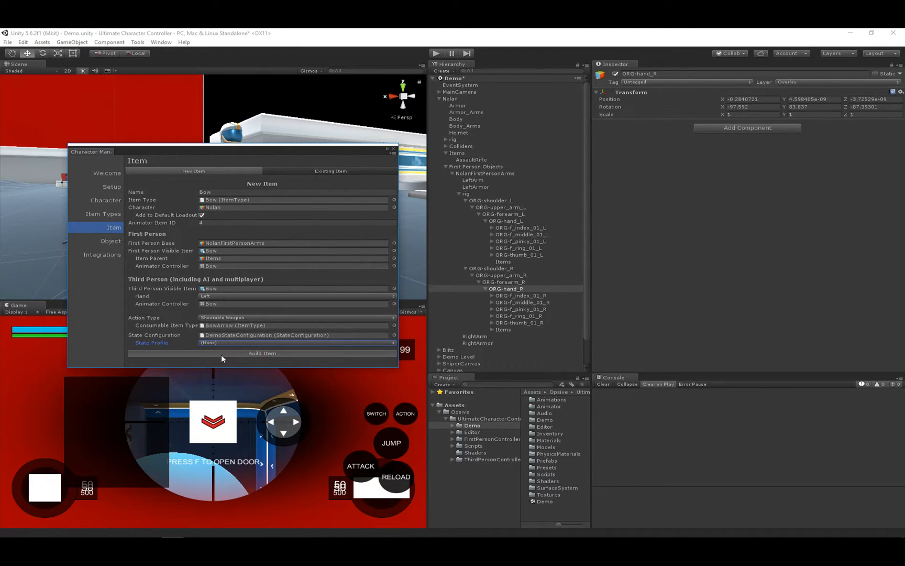
# Build the Bow item and close the character manager.
pyautogui.click(222, 354)
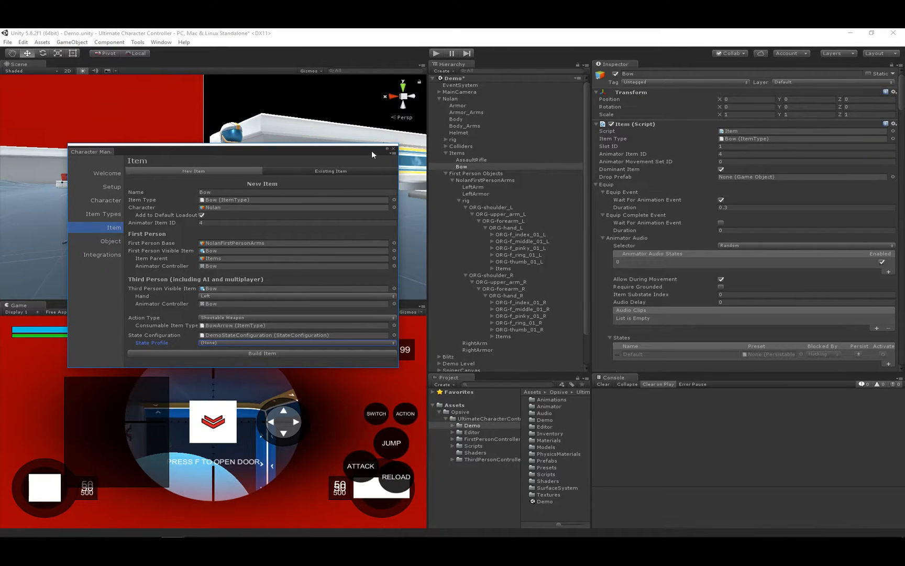
pyautogui.click(394, 150)
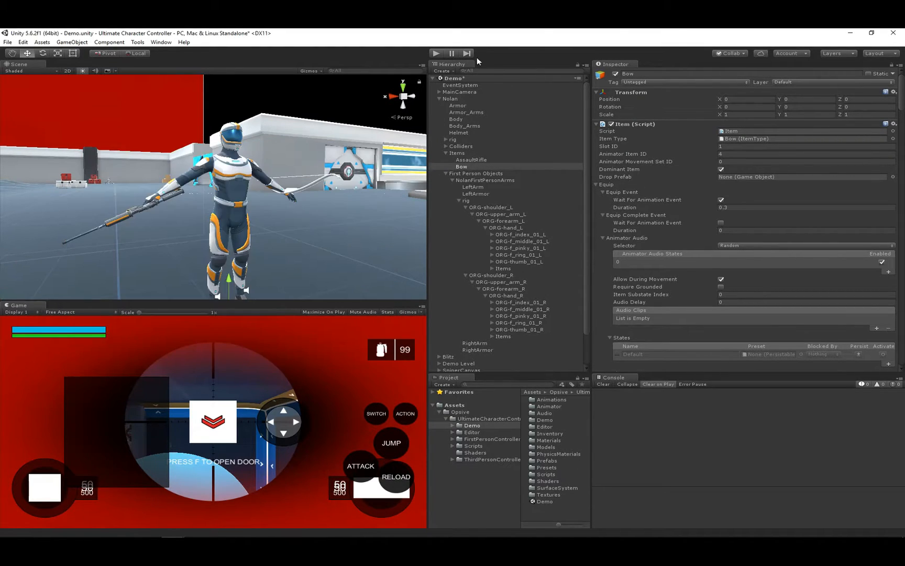
# Play the scene to switch Nolan from the assault rifle to the bow, and stop playback.
pyautogui.click(435, 54)
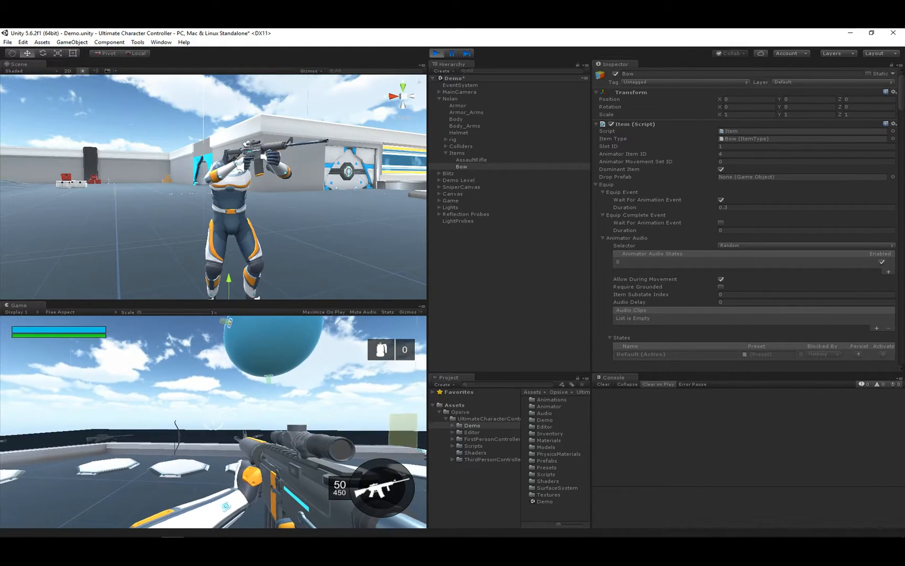
pyautogui.click(435, 53)
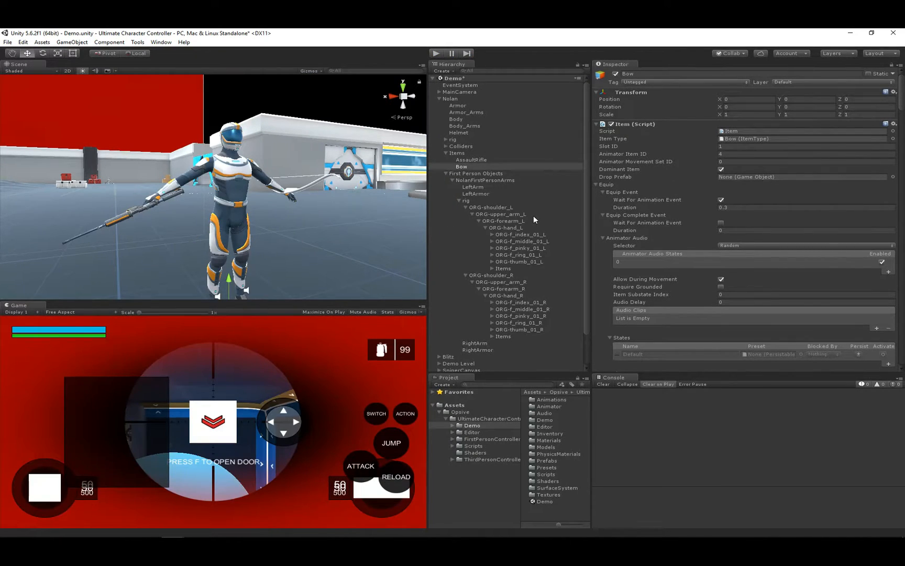
pyautogui.click(437, 53)
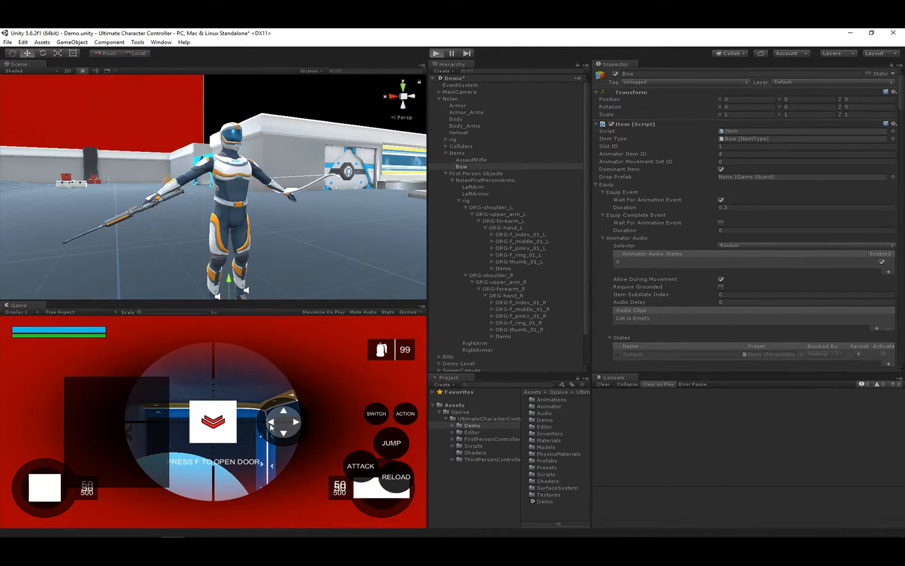
pyautogui.click(214, 418)
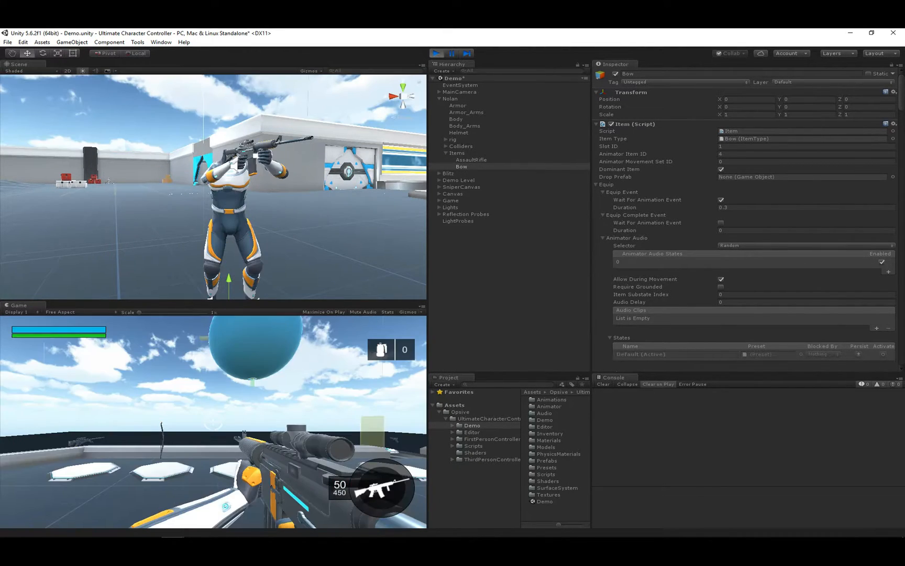
pyautogui.press('e')
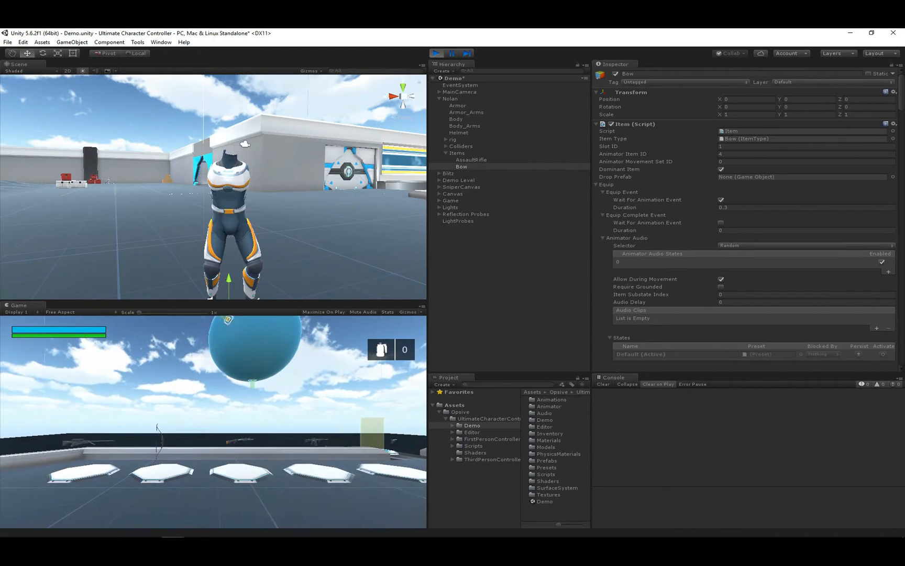
pyautogui.press('Escape')
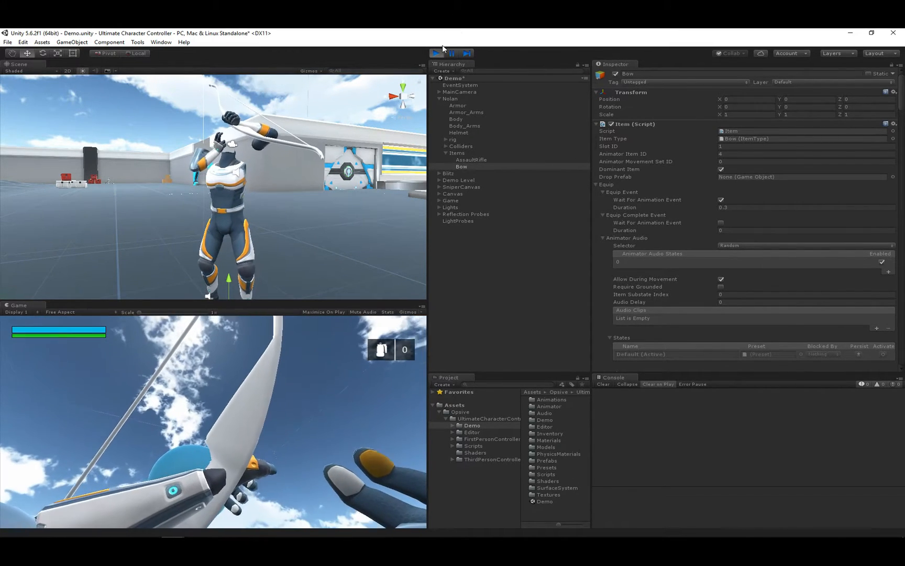
pyautogui.click(437, 54)
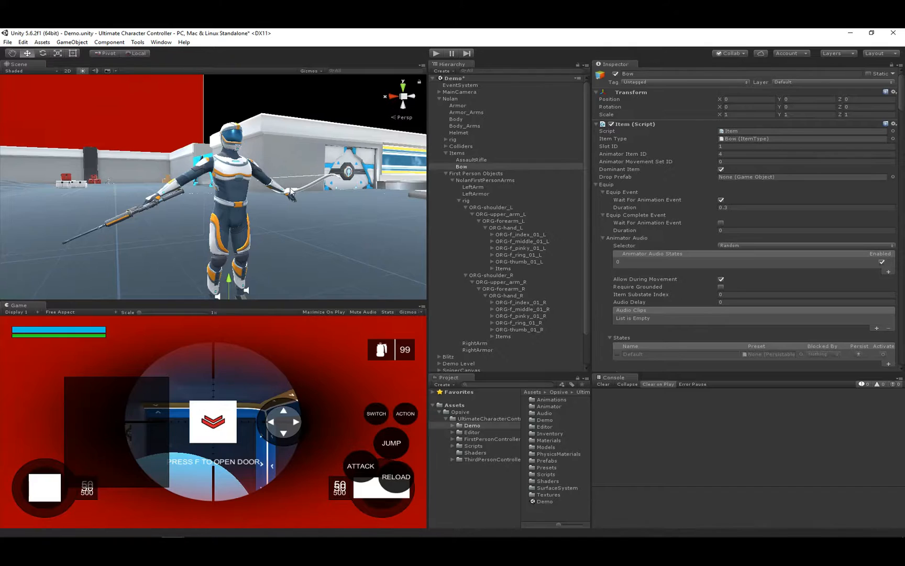
# Set the AssaultRifle's first-person Position Exit Offset to X -0.099, Y -0.2 and Z -0.136.
pyautogui.click(478, 160)
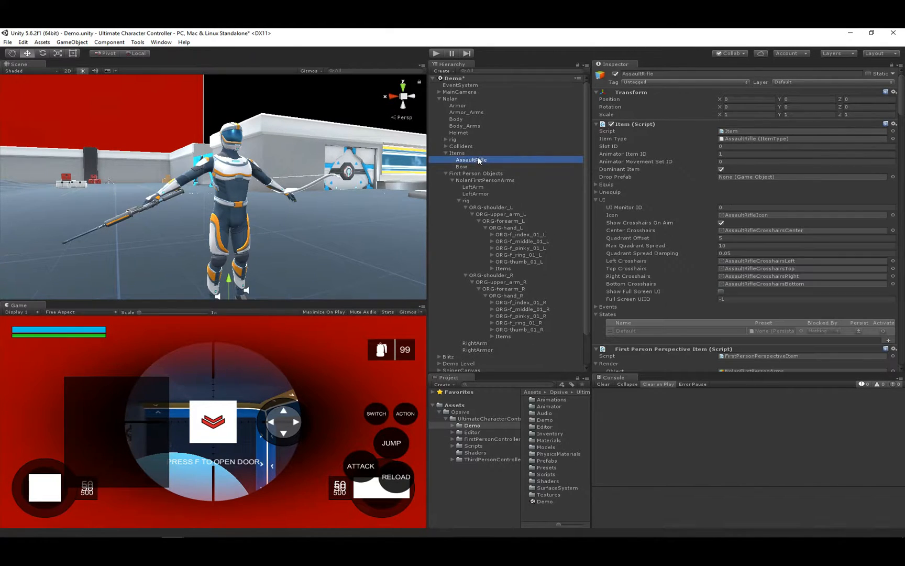
pyautogui.scroll(-5, 774, 305)
pyautogui.scroll(-3, 775, 304)
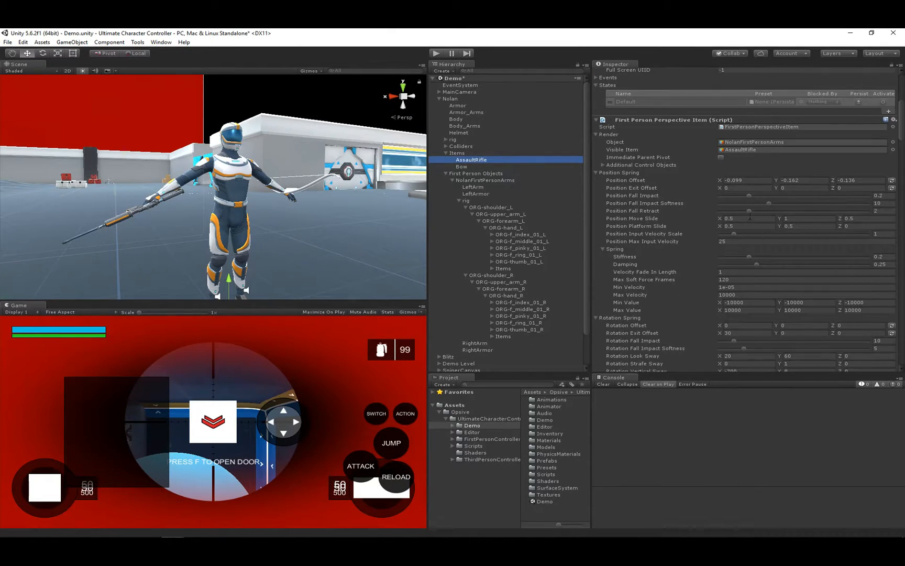
pyautogui.click(736, 188)
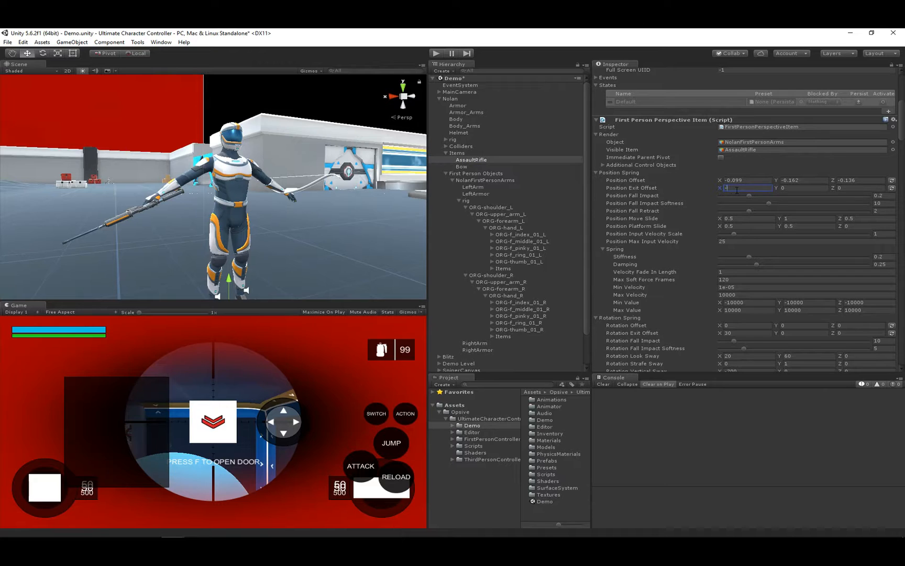
pyautogui.write('-.09')
pyautogui.press('Tab')
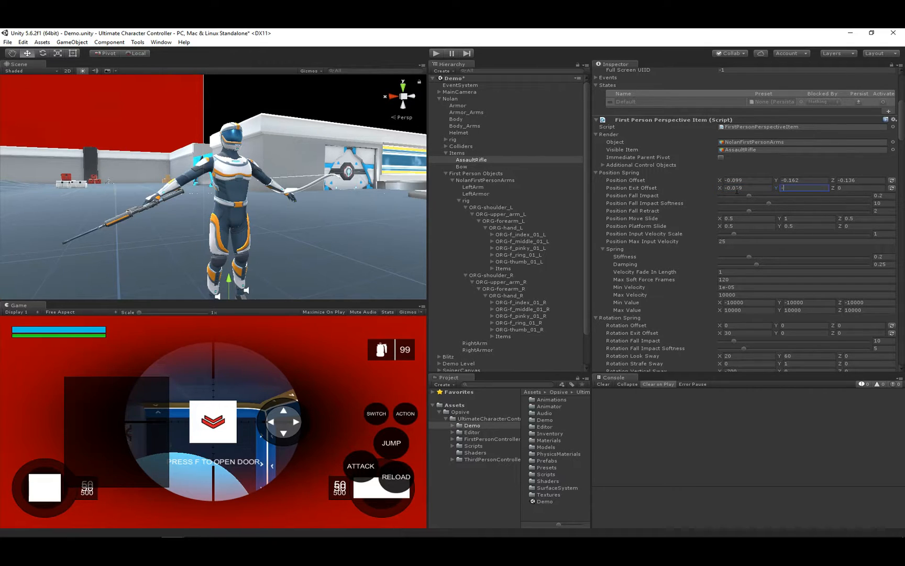
pyautogui.write('-.2')
pyautogui.press('Tab')
pyautogui.write('-0.136')
pyautogui.click(804, 188)
pyautogui.click(793, 332)
pyautogui.click(759, 331)
# Play the scene to test the assault rifle's unequip movement by switching to the bow, and stop playback.
pyautogui.click(437, 54)
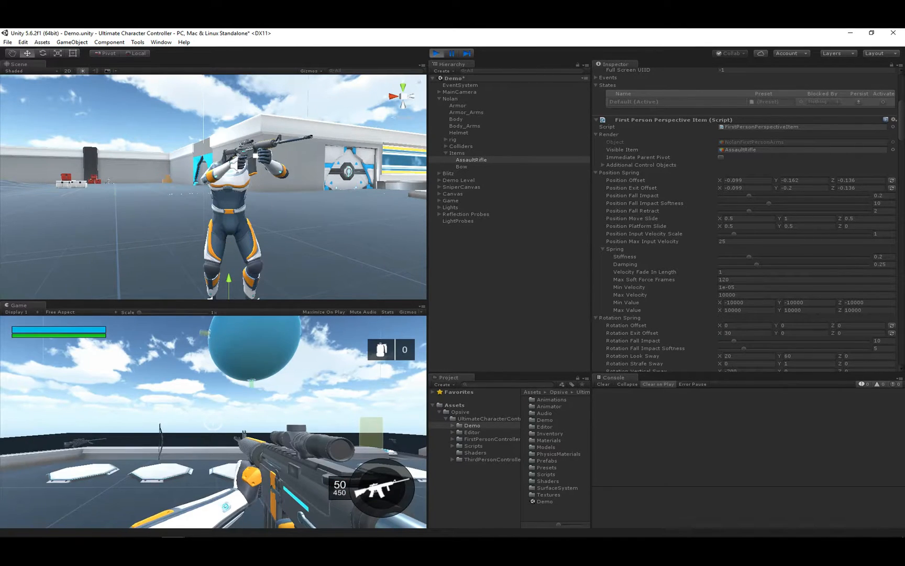
pyautogui.press('t')
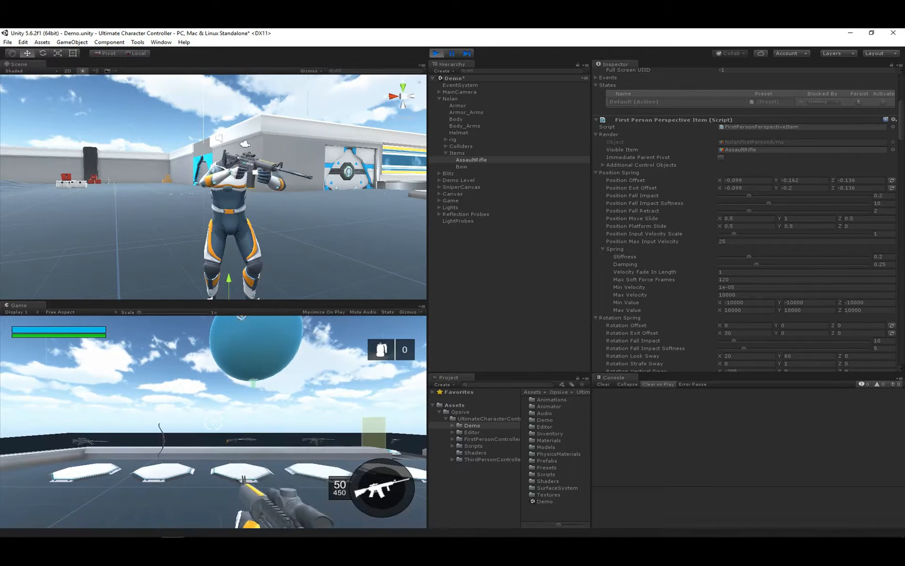
pyautogui.press('Escape')
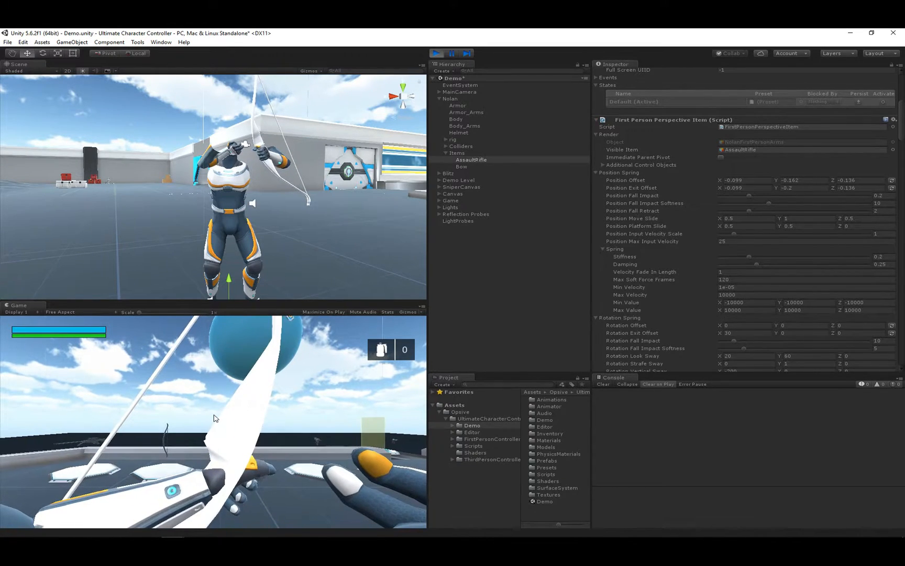
pyautogui.hotkey('ctrl', 'p')
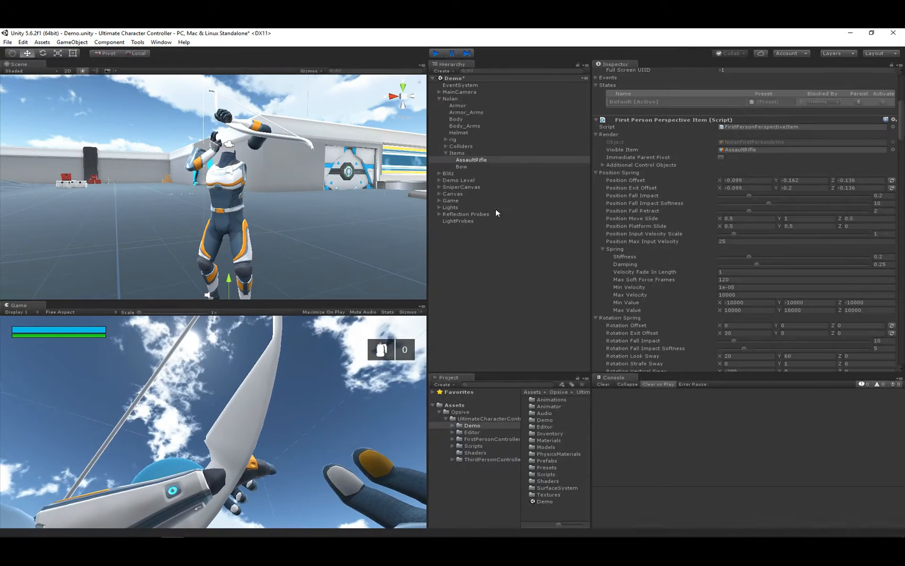
# Move the Bow item set above the AssaultRifle set in Nolan's Item Set Manager and set its State to Bow.
pyautogui.click(456, 99)
pyautogui.scroll(-10, 804, 299)
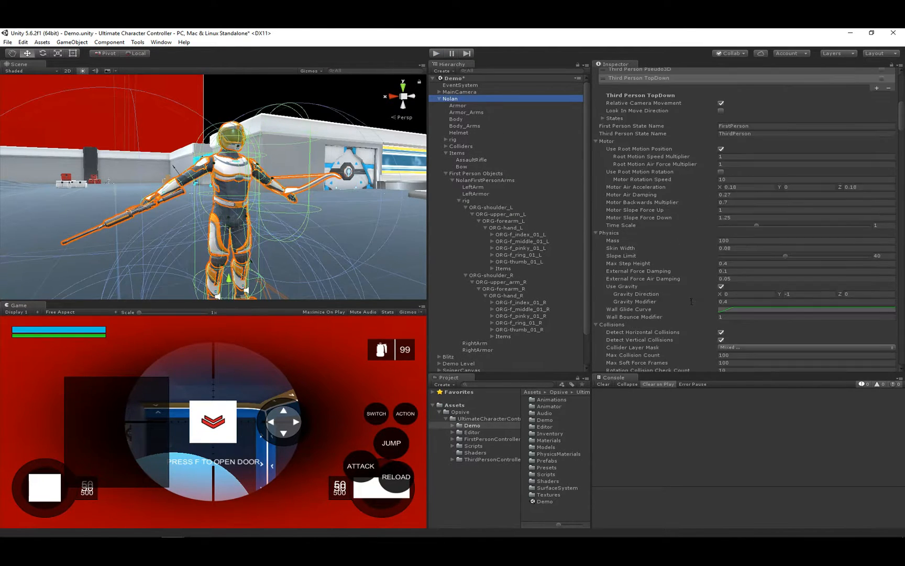
pyautogui.scroll(-15, 688, 304)
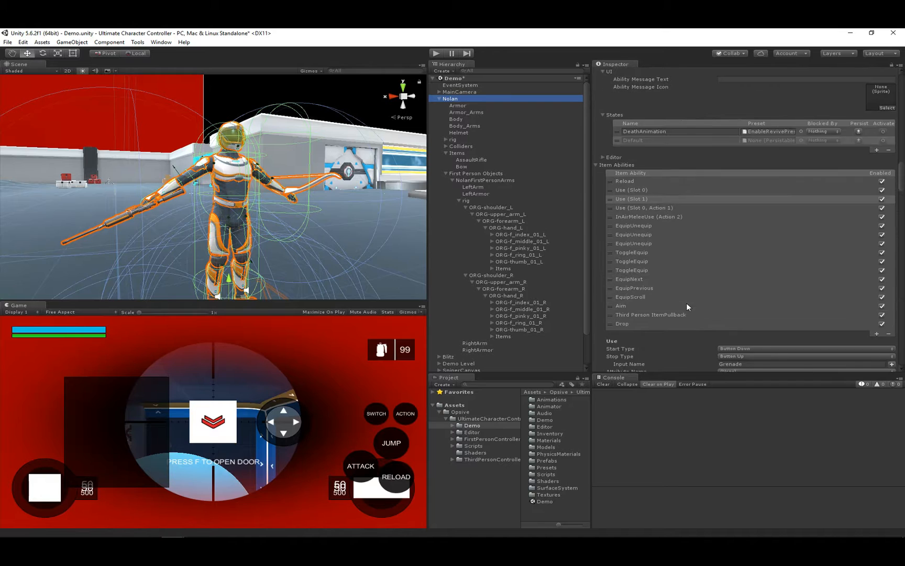
pyautogui.scroll(-15, 686, 304)
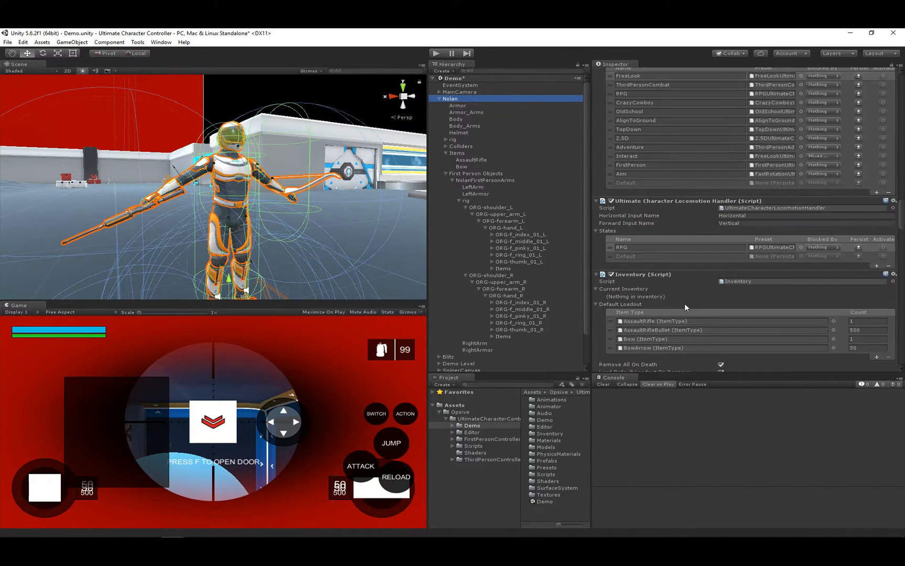
pyautogui.scroll(-5, 685, 303)
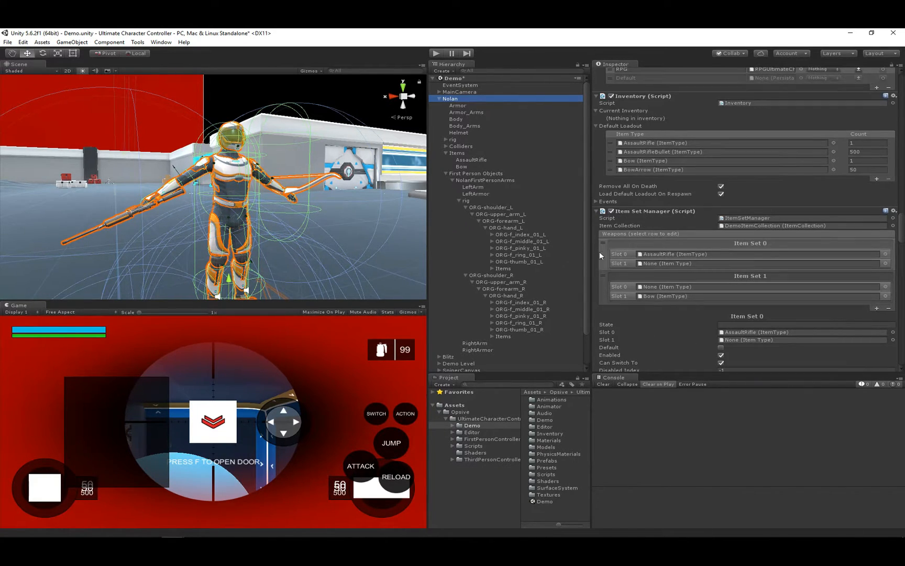
pyautogui.moveTo(602, 291); pyautogui.dragTo(608, 252)
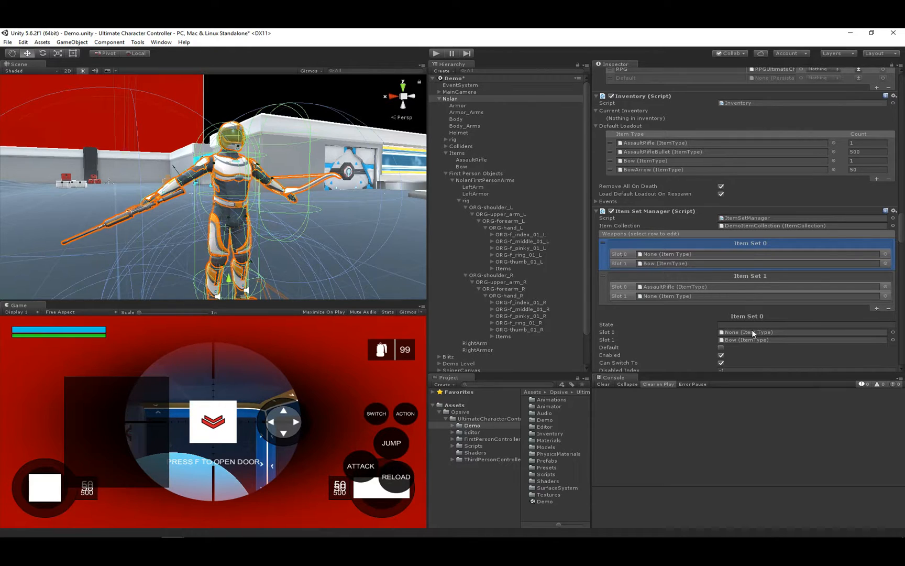
pyautogui.click(732, 325)
pyautogui.write('Bow')
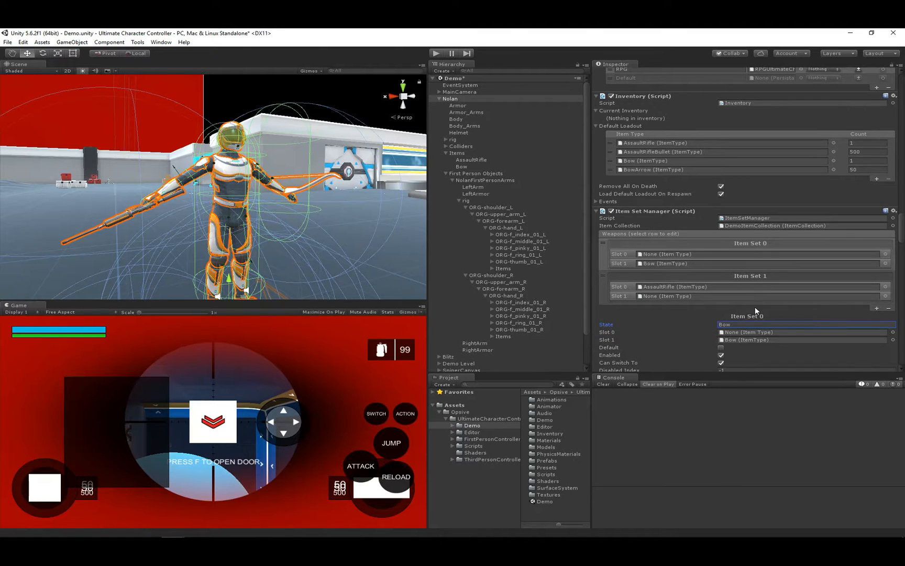
# Examine the Bow state and its preset in Nolan's Character IK component, and return to the Item Set Manager.
pyautogui.scroll(-8, 755, 307)
pyautogui.scroll(-4, 712, 349)
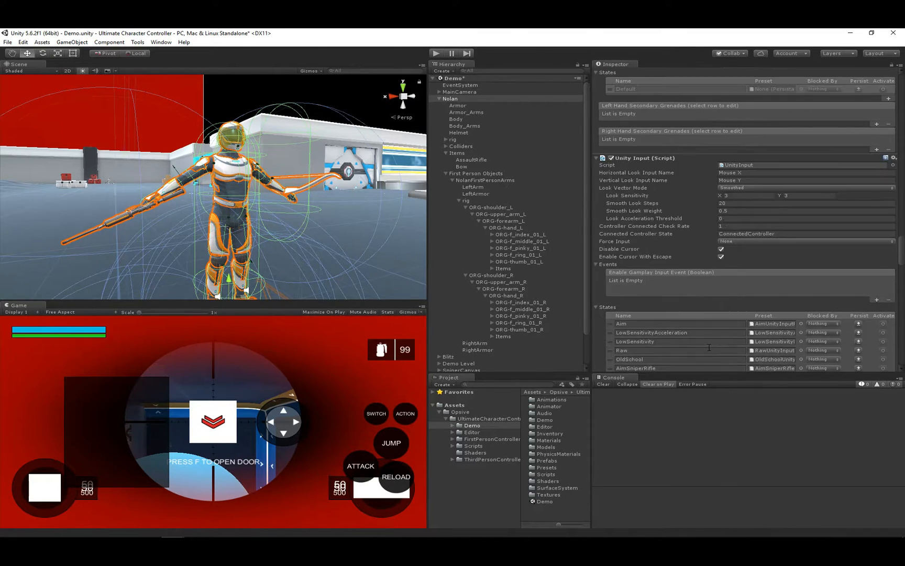
pyautogui.scroll(-2, 715, 325)
pyautogui.scroll(-15, 722, 297)
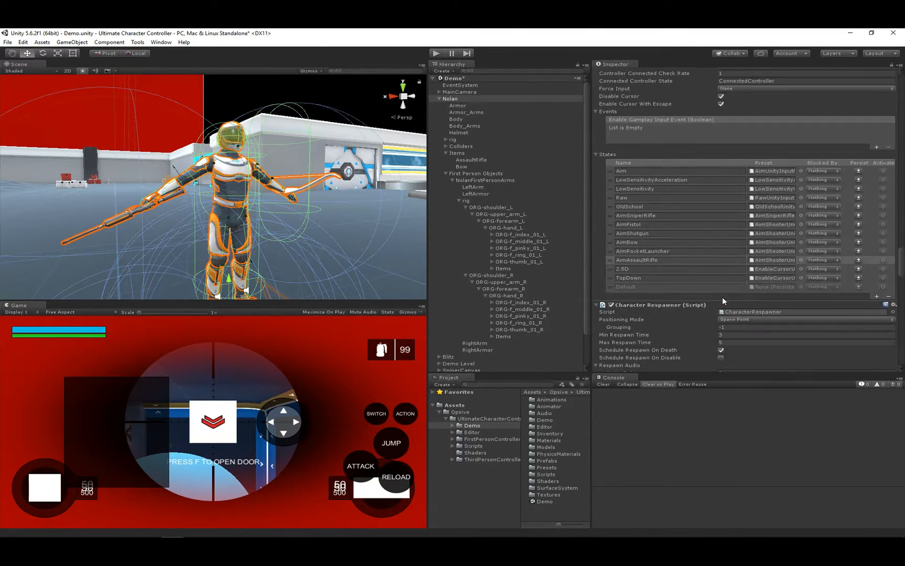
pyautogui.scroll(-15, 723, 299)
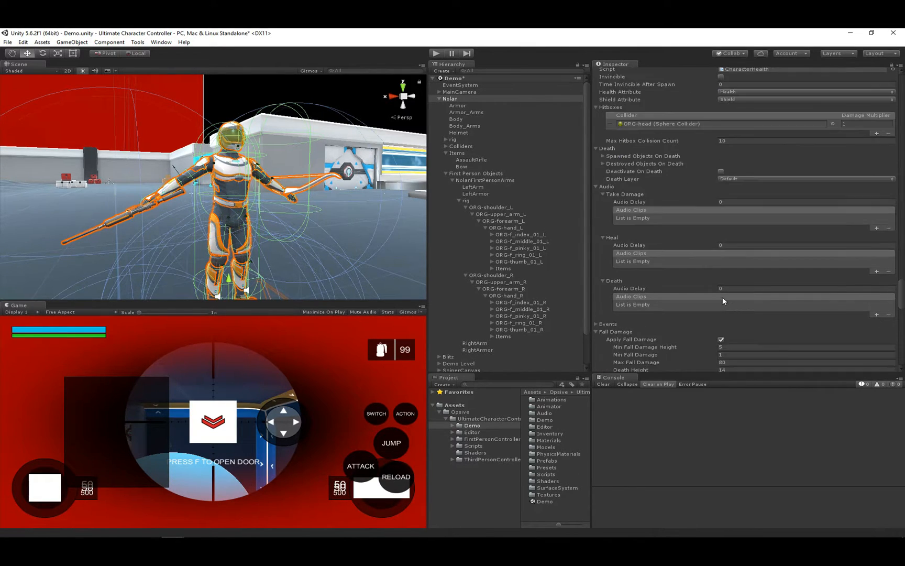
pyautogui.scroll(-5, 721, 297)
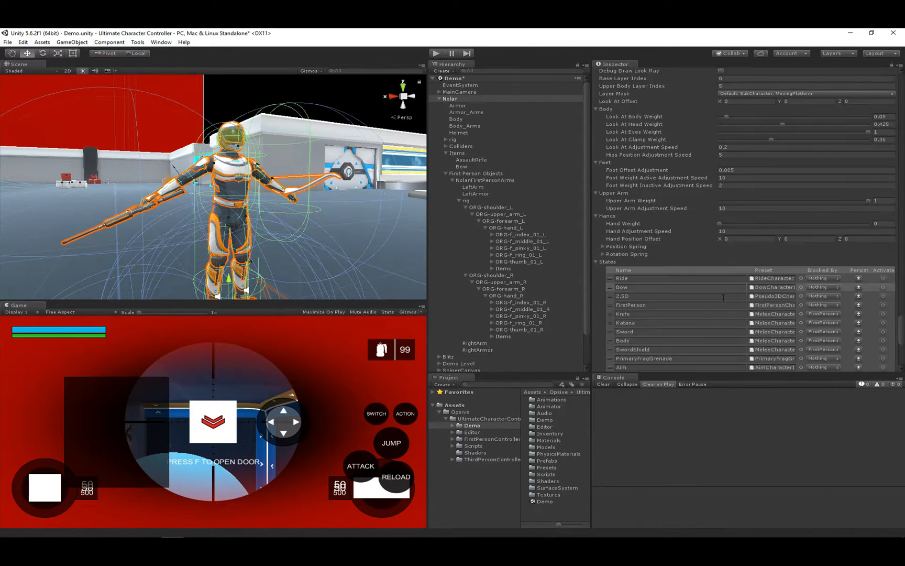
pyautogui.click(609, 262)
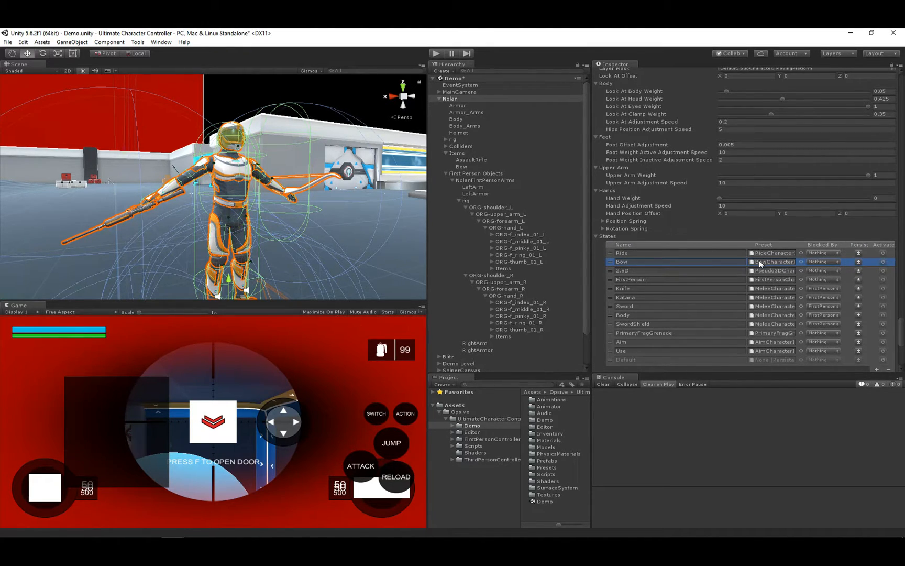
pyautogui.scroll(3, 760, 263)
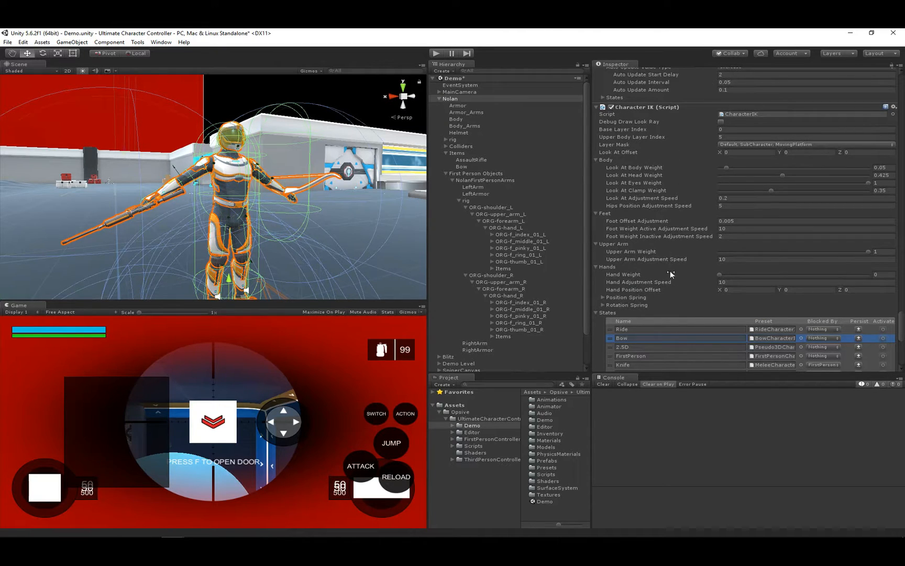
pyautogui.scroll(-1, 701, 337)
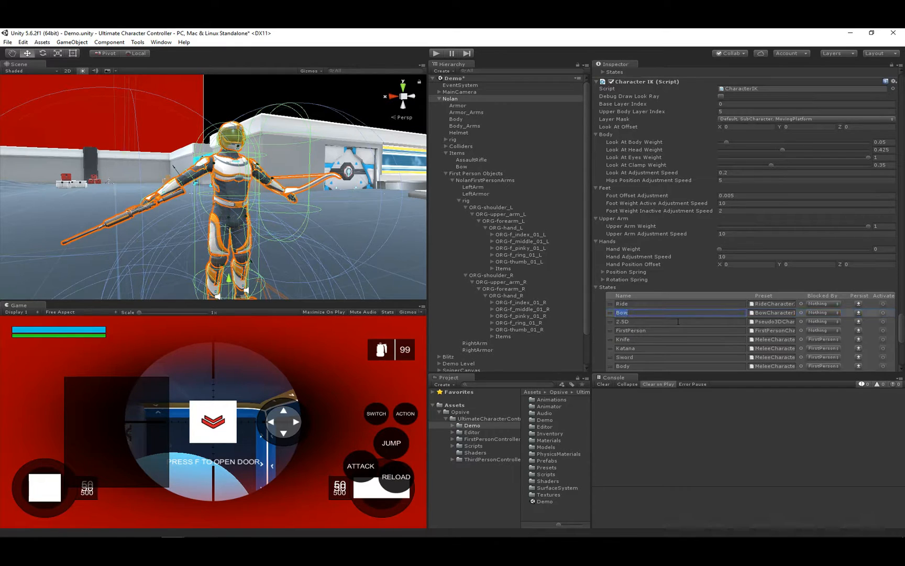
pyautogui.scroll(5, 736, 303)
pyautogui.scroll(-15, 736, 303)
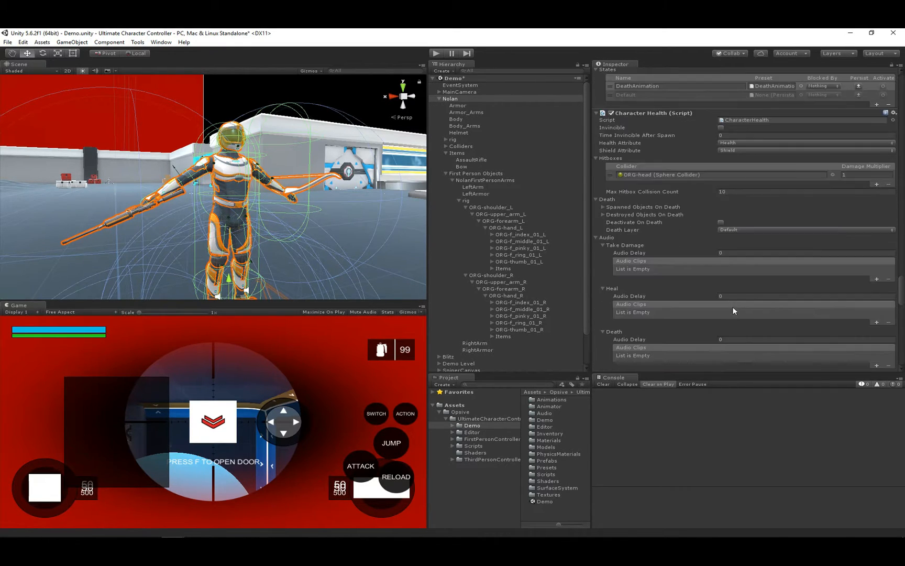
pyautogui.scroll(15, 730, 309)
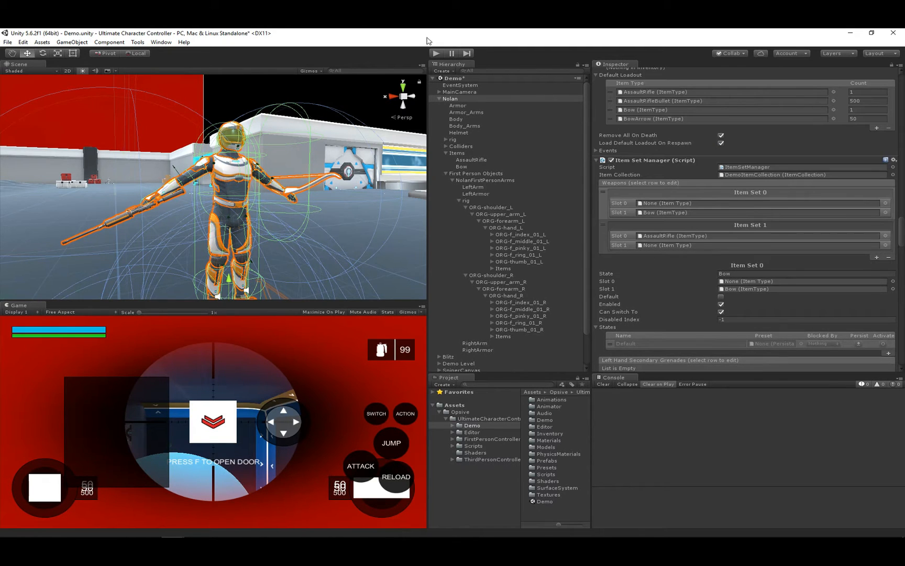
# Play the scene to check Nolan aiming the bow in third person, and stop playback.
pyautogui.click(436, 53)
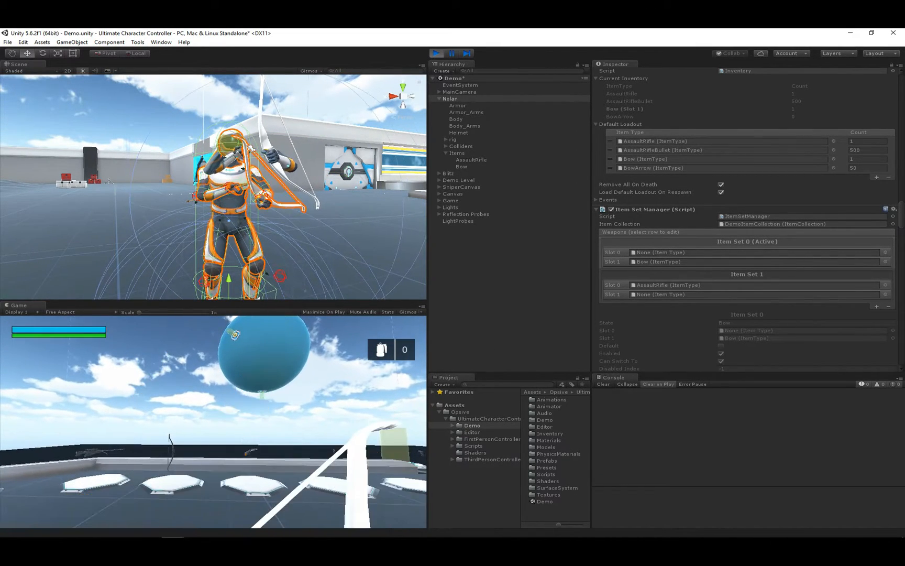
pyautogui.press('v')
pyautogui.rightClick(213, 421)
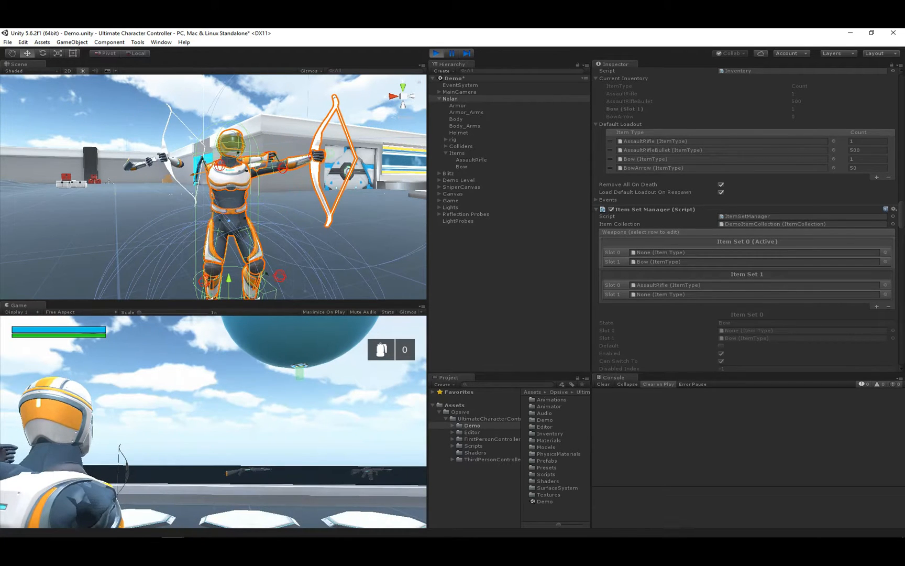
pyautogui.press('Escape')
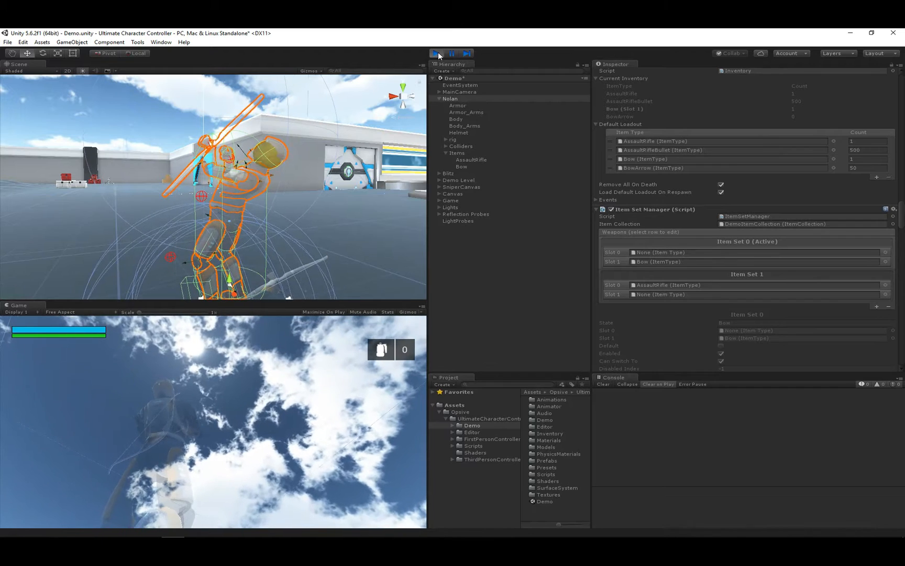
pyautogui.hotkey('ctrl', 'p')
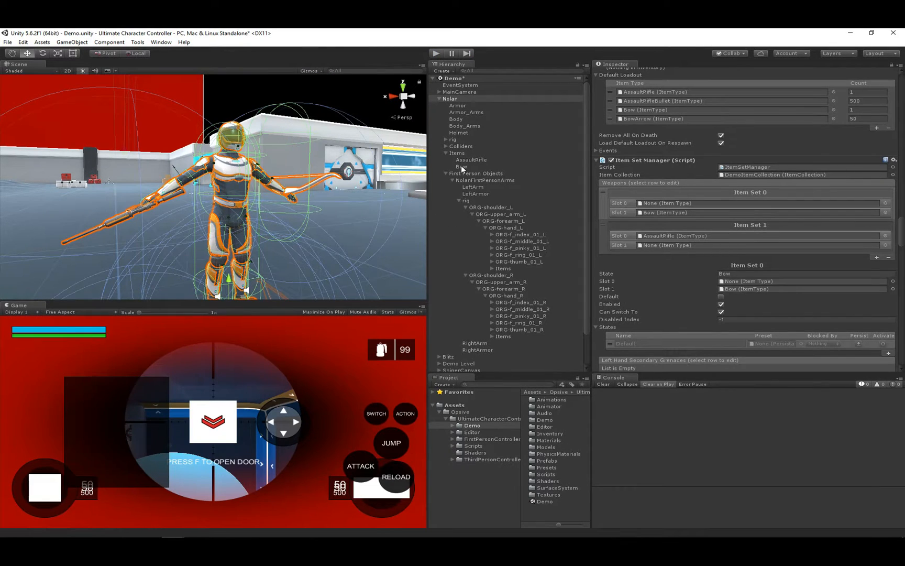
# Set the Bow item's Animator Movement Set ID to 2.
pyautogui.click(461, 166)
pyautogui.scroll(-15, 660, 222)
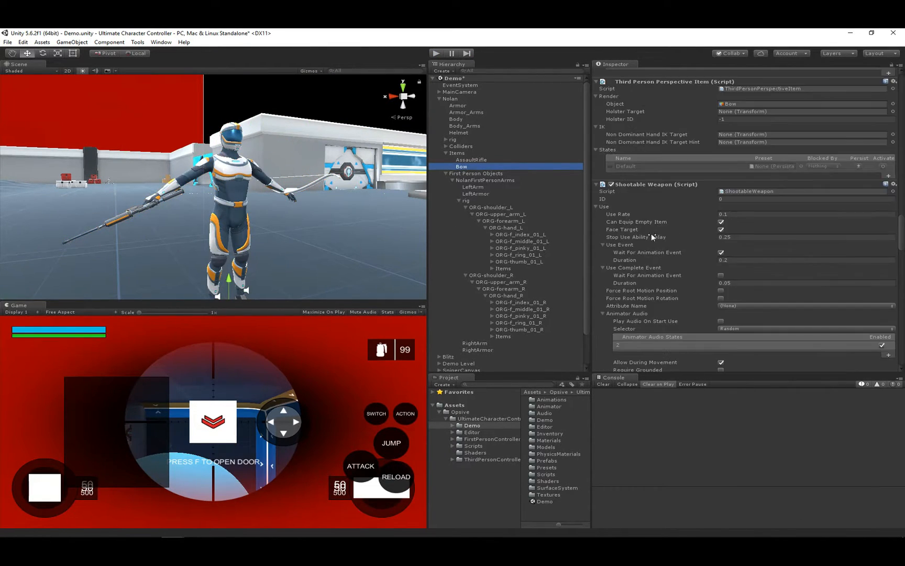
pyautogui.scroll(15, 644, 257)
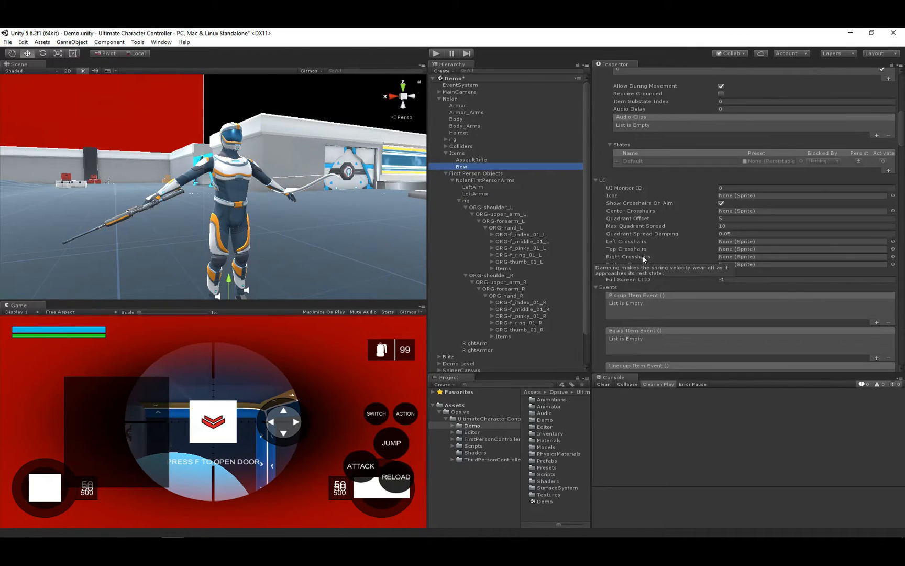
pyautogui.scroll(1, 683, 273)
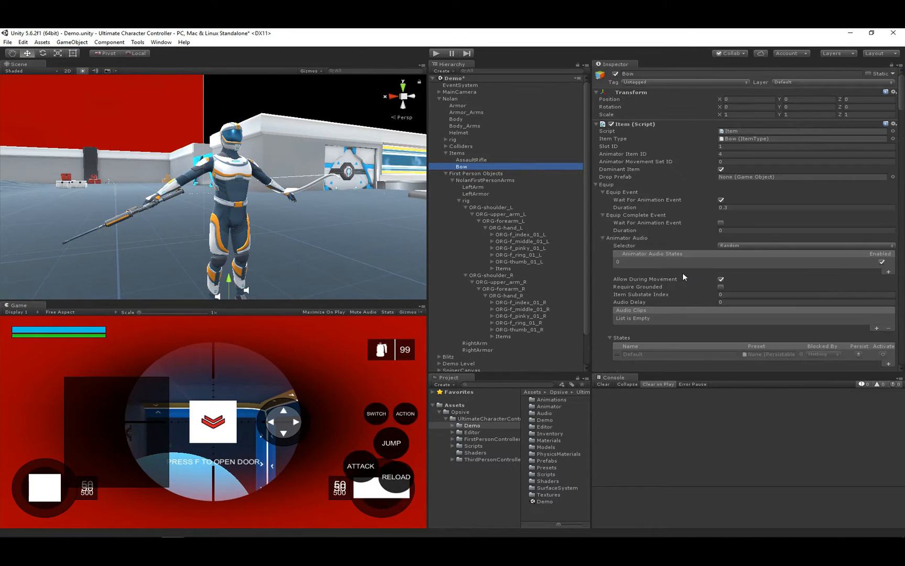
pyautogui.click(734, 164)
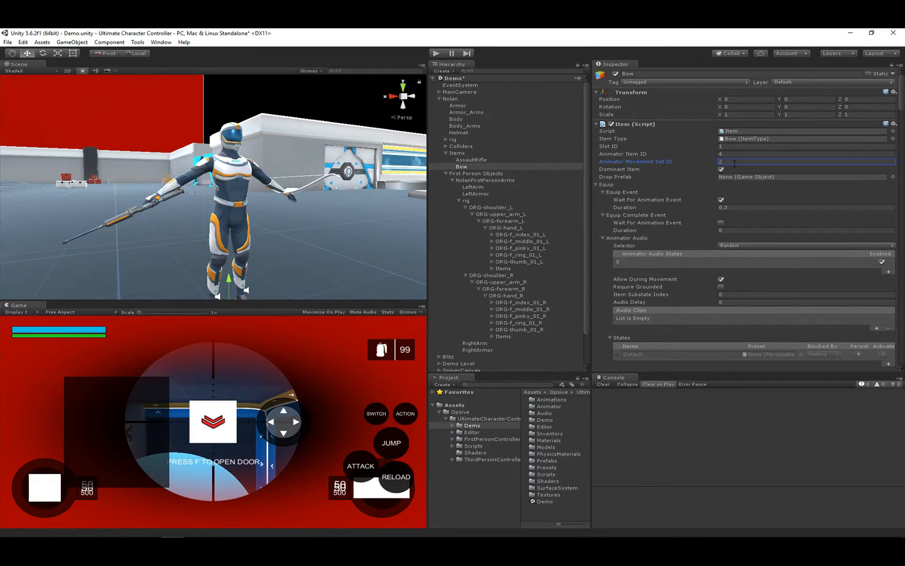
# Play the scene to test the bow's movement set in third person while idle and aiming, and stop playback.
pyautogui.click(436, 54)
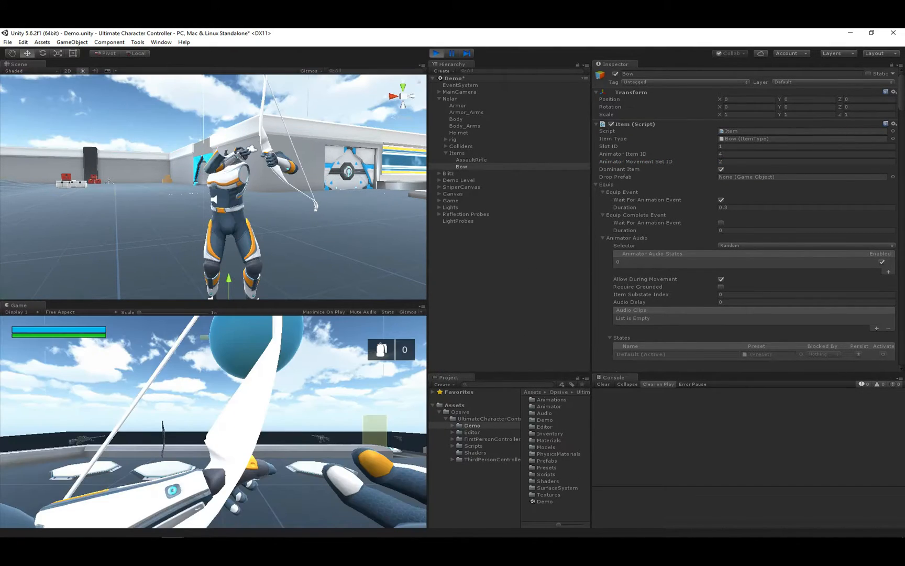
pyautogui.press('v')
pyautogui.moveTo(213, 422)
pyautogui.mouseDown(button='right')
pyautogui.moveTo(213, 503)
pyautogui.moveTo(214, 422)
pyautogui.mouseUp(button='right')
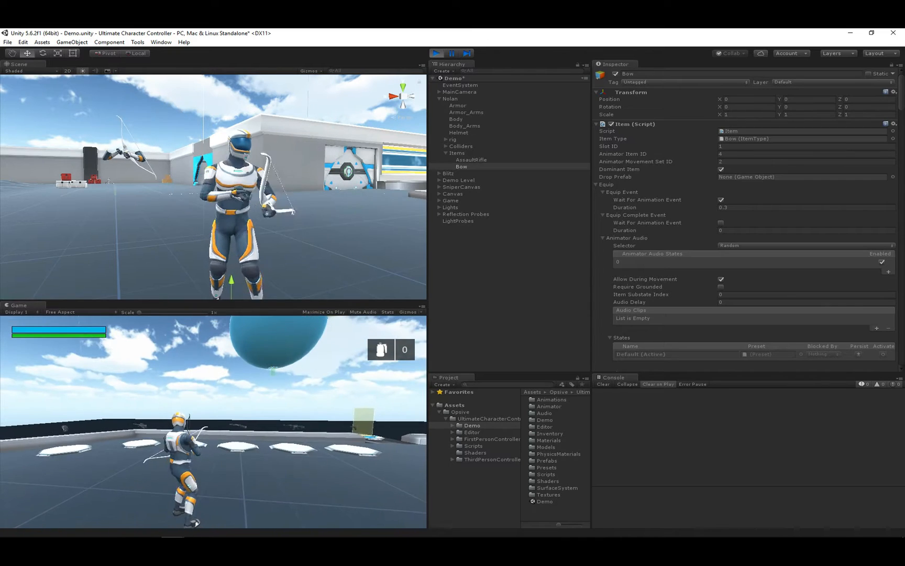
pyautogui.press('Escape')
pyautogui.moveTo(316, 178); pyautogui.dragTo(317, 232, button='right')
pyautogui.moveTo(272, 382); pyautogui.dragTo(272, 380, button='right')
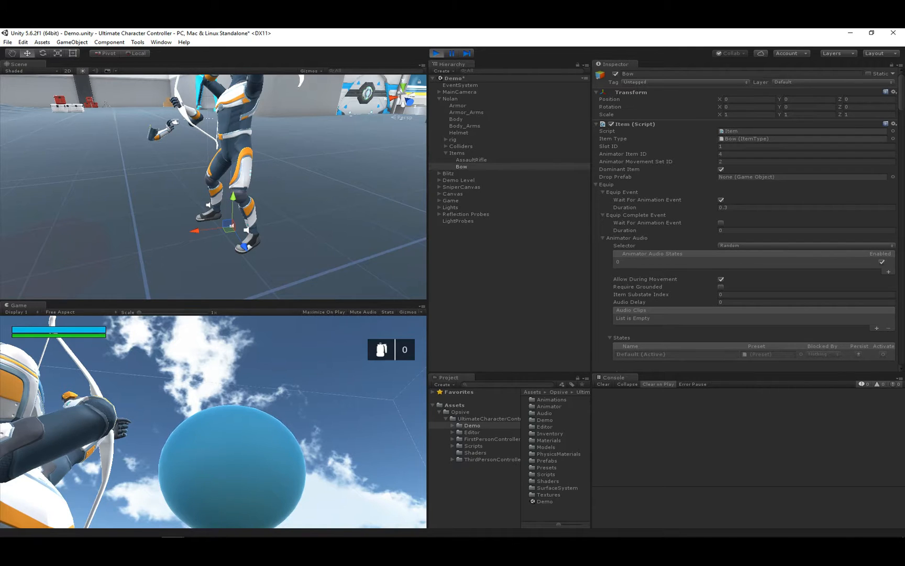
pyautogui.moveTo(213, 421); pyautogui.dragTo(213, 421, button='right')
pyautogui.press('Escape')
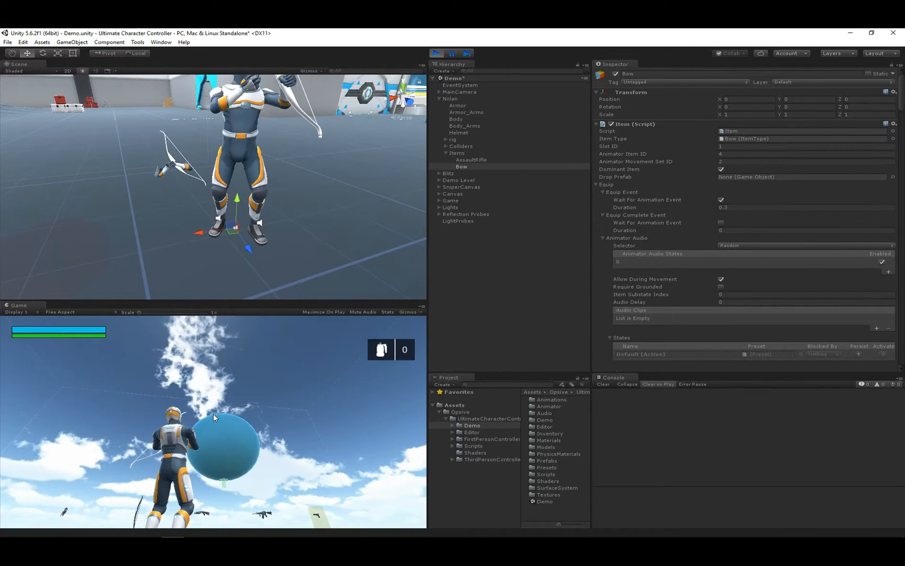
pyautogui.click(437, 53)
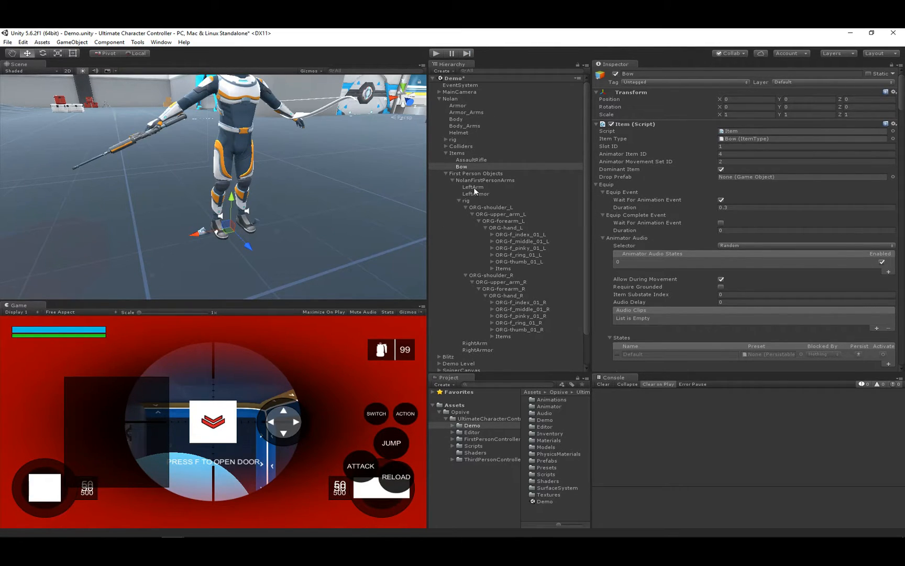
# Set the Bow item's first person Position Offset to Y -0.075 and Z 0.05.
pyautogui.click(453, 179)
pyautogui.click(453, 180)
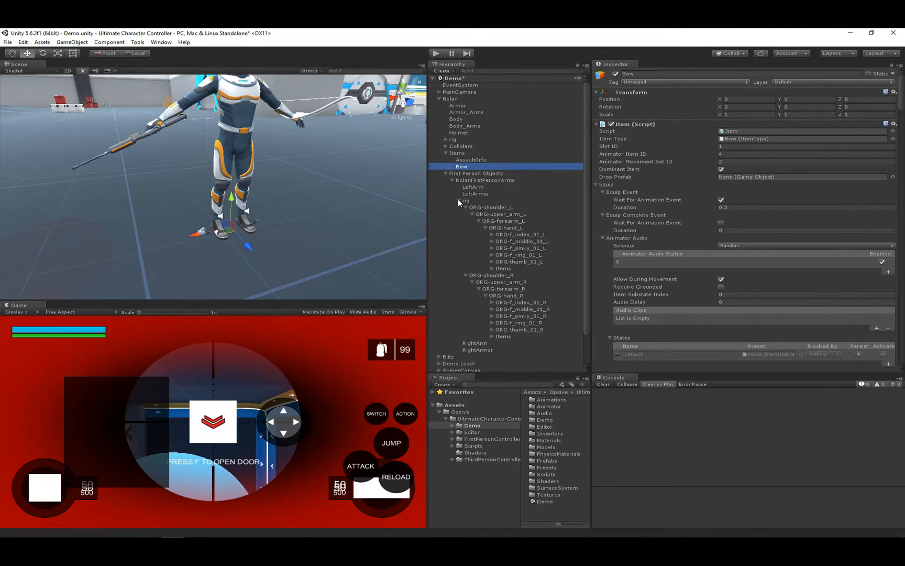
pyautogui.click(458, 200)
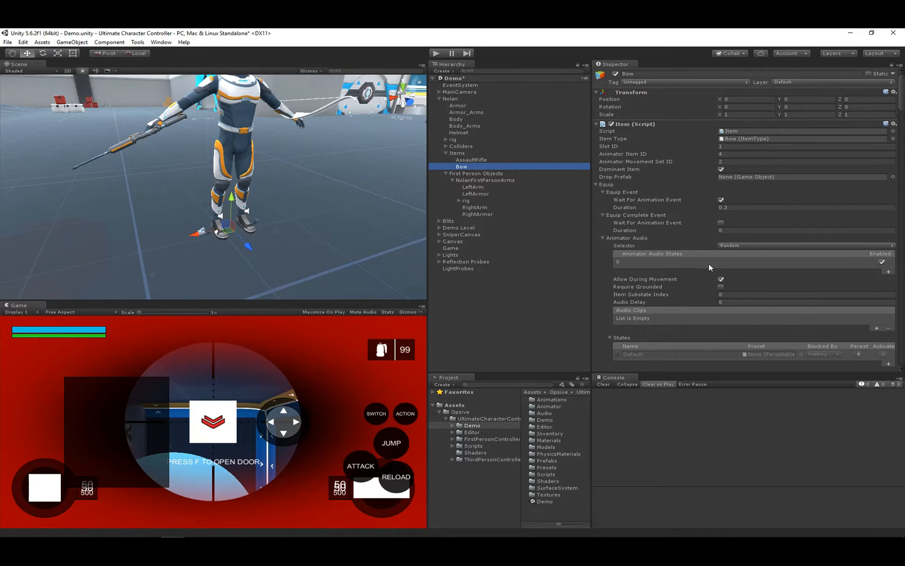
pyautogui.scroll(-10, 709, 263)
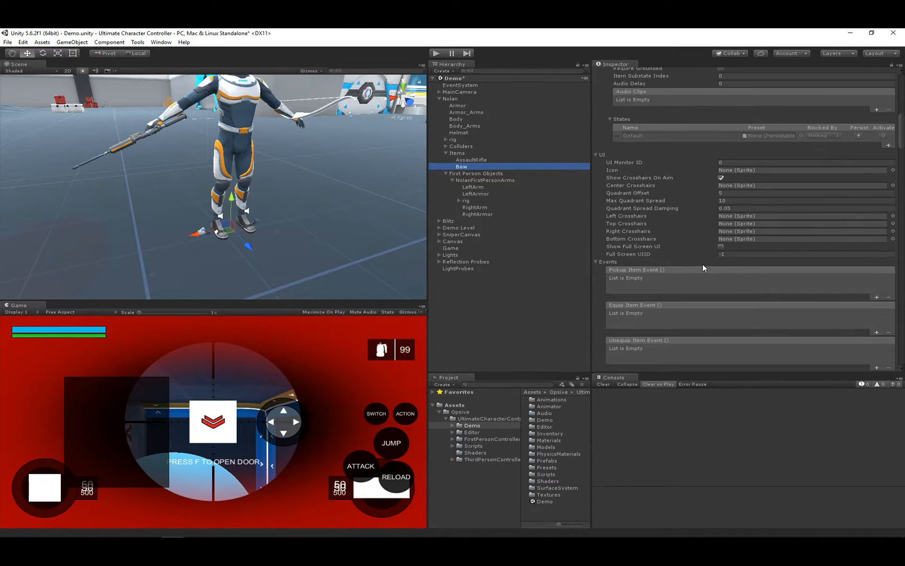
pyautogui.scroll(-13, 703, 264)
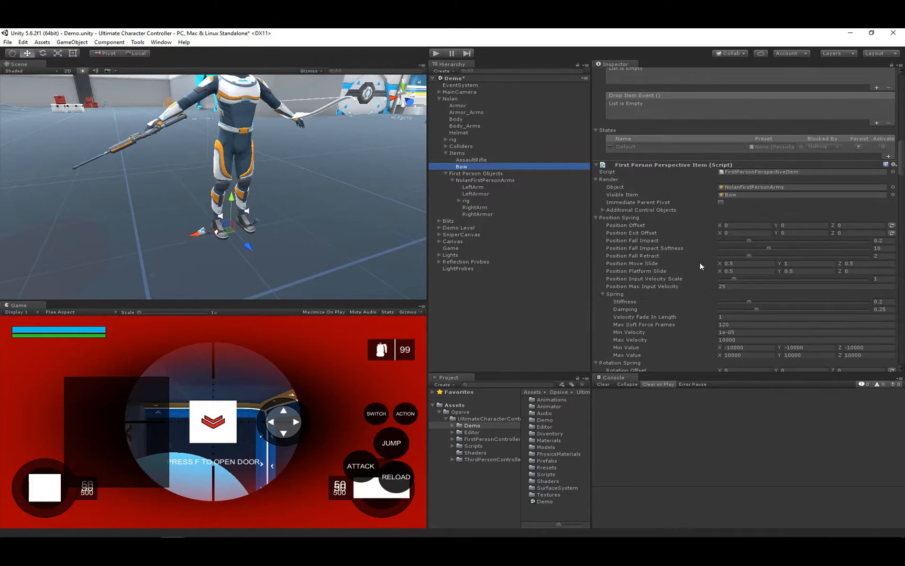
pyautogui.click(735, 225)
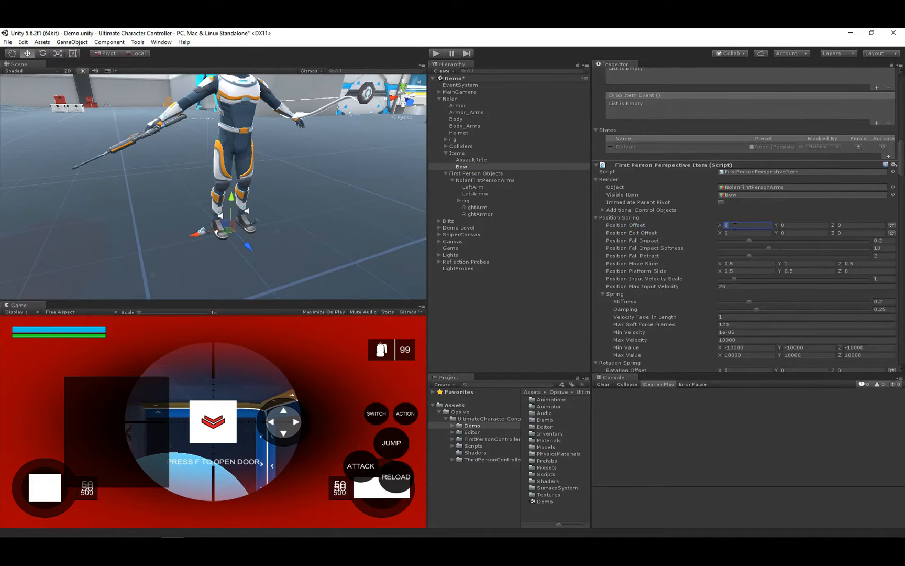
pyautogui.press('Tab')
pyautogui.write('-0.0')
pyautogui.press('Tab')
pyautogui.write('.05')
# Set the Bow item's first person Position Exit Offset Y to -0.4.
pyautogui.press('Tab')
pyautogui.press('Tab')
pyautogui.write('-.4')
pyautogui.press('Return')
# Play the scene to check how the bow sits in the first person arms, and stop playback.
pyautogui.click(436, 54)
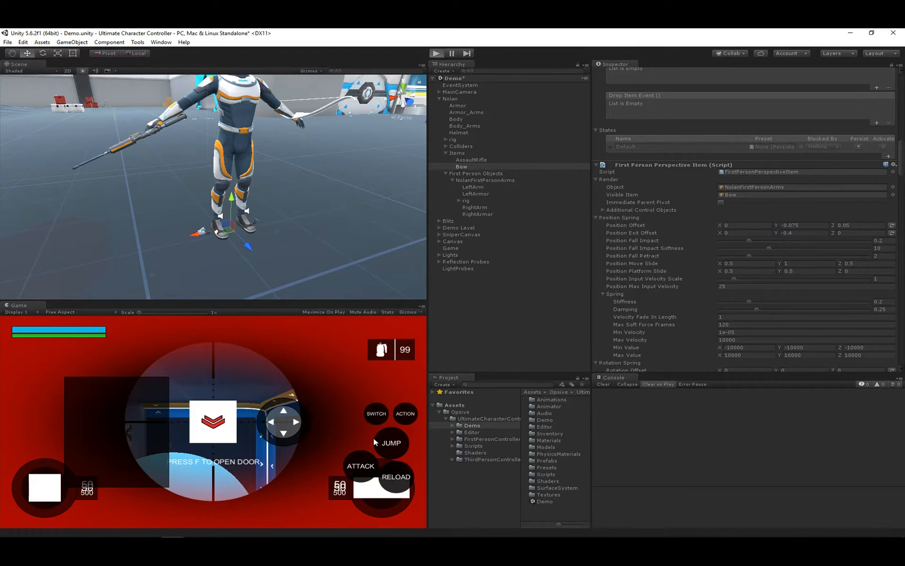
pyautogui.click(214, 419)
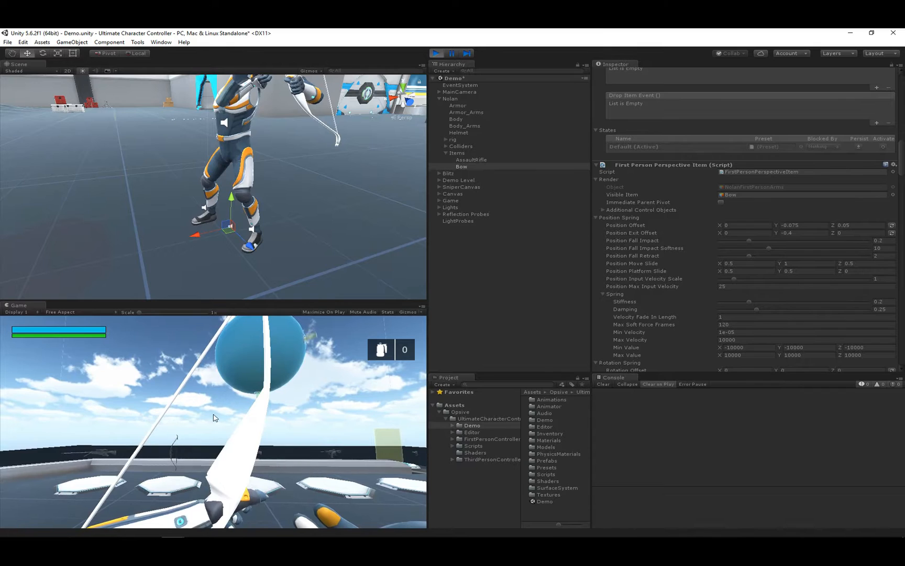
pyautogui.keyDown('alt'); pyautogui.moveTo(305, 194); pyautogui.dragTo(310, 202); pyautogui.keyUp('alt')
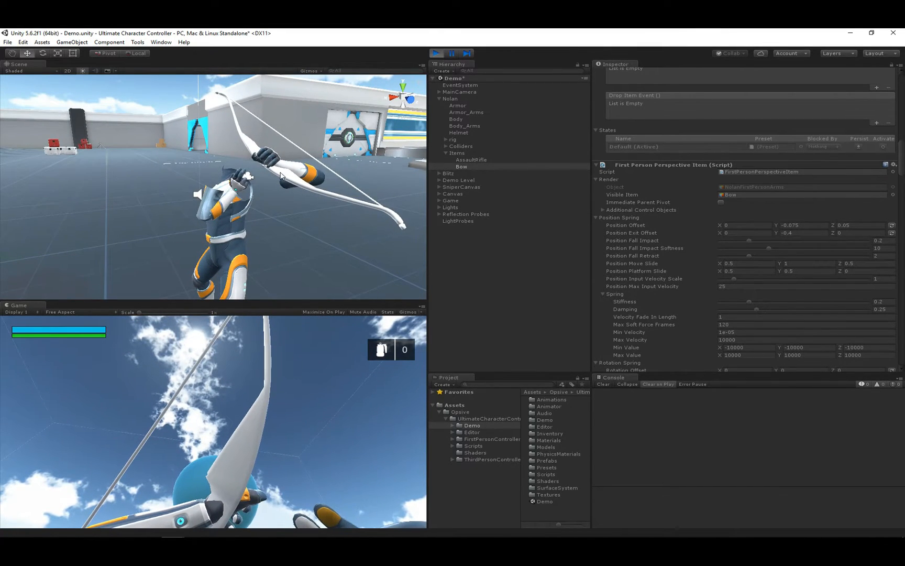
pyautogui.click(317, 171)
pyautogui.click(431, 54)
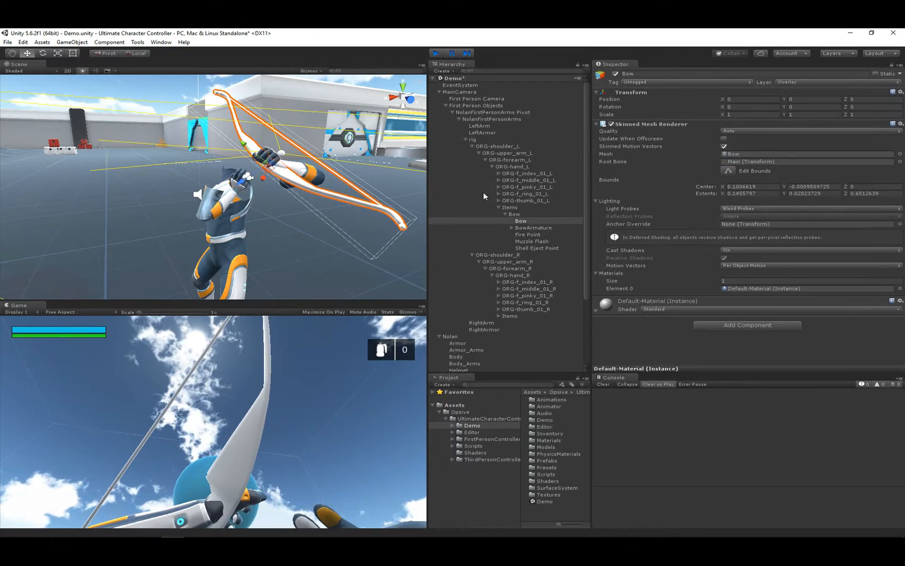
# Set the first person Bow object's transform to position -0.0847, 0.0351, 0.0253 and rotation -0.085, -109.819, -7.269.
pyautogui.click(518, 213)
pyautogui.click(510, 286)
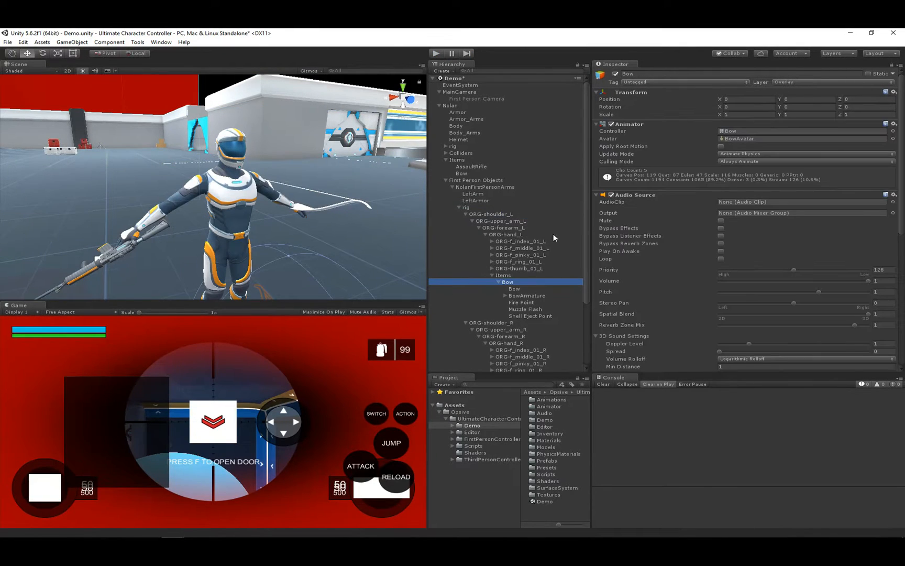
pyautogui.click(894, 92)
pyautogui.click(864, 151)
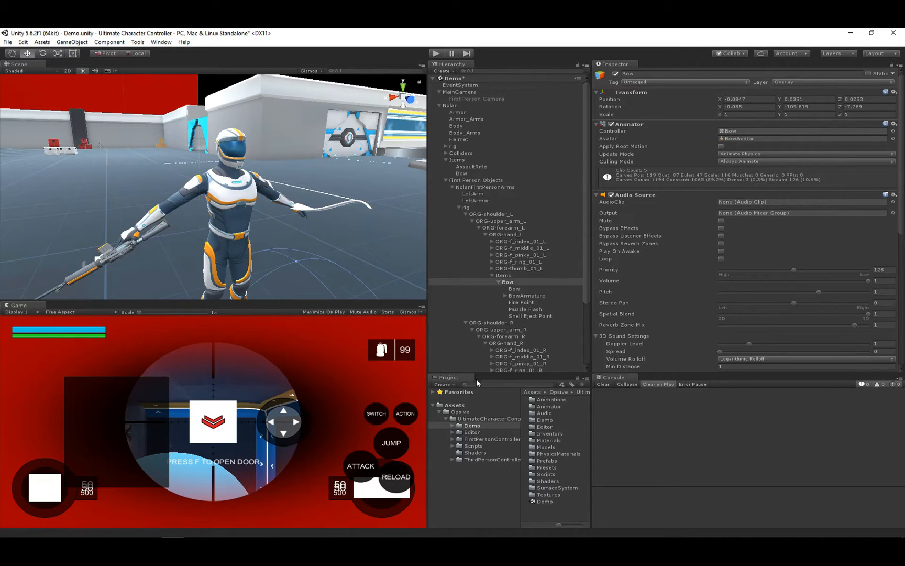
# Set the position of the third person Bow object in Nolan's left hand to -0.0751, 0.0356, 0.03739.
pyautogui.scroll(-4, 527, 301)
pyautogui.moveTo(344, 199); pyautogui.dragTo(315, 189, button='middle')
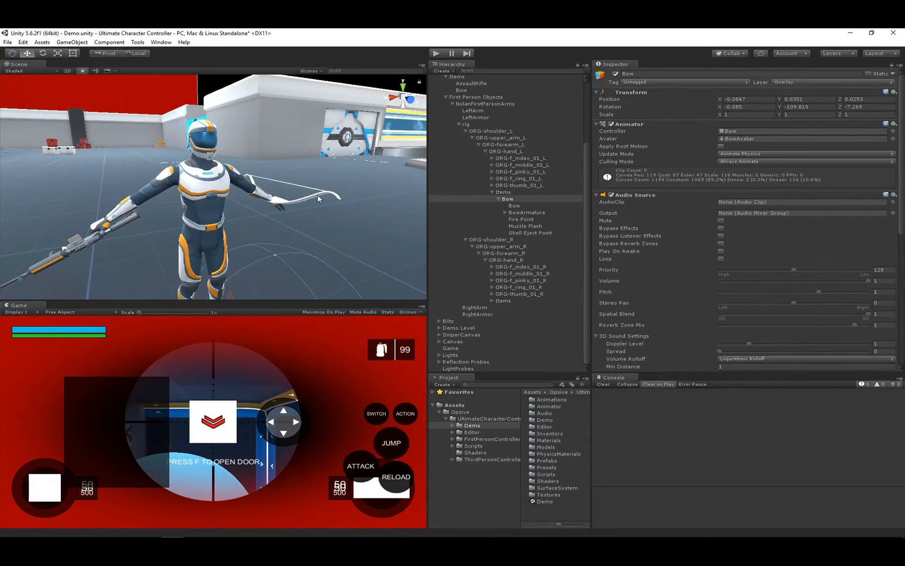
pyautogui.click(286, 201)
pyautogui.click(535, 171)
pyautogui.click(749, 99)
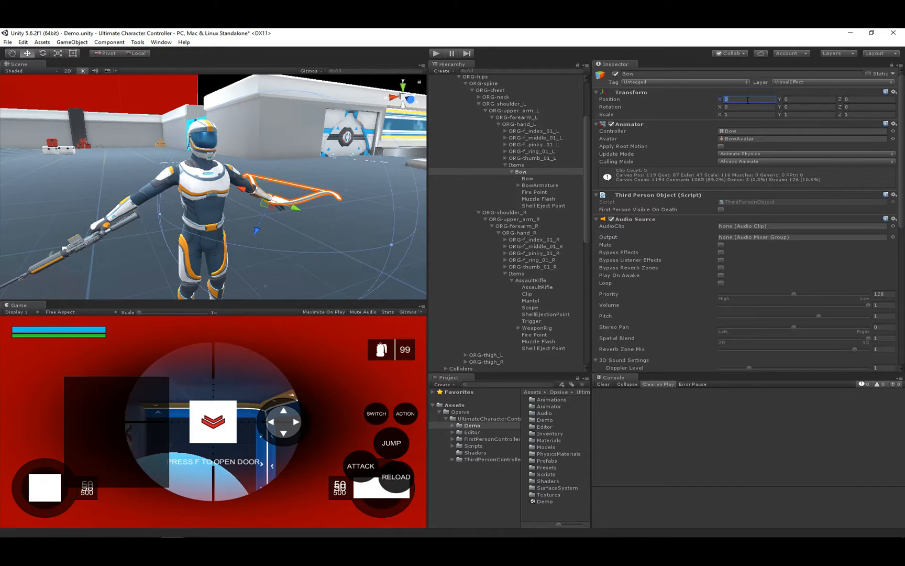
pyautogui.write('-0.07')
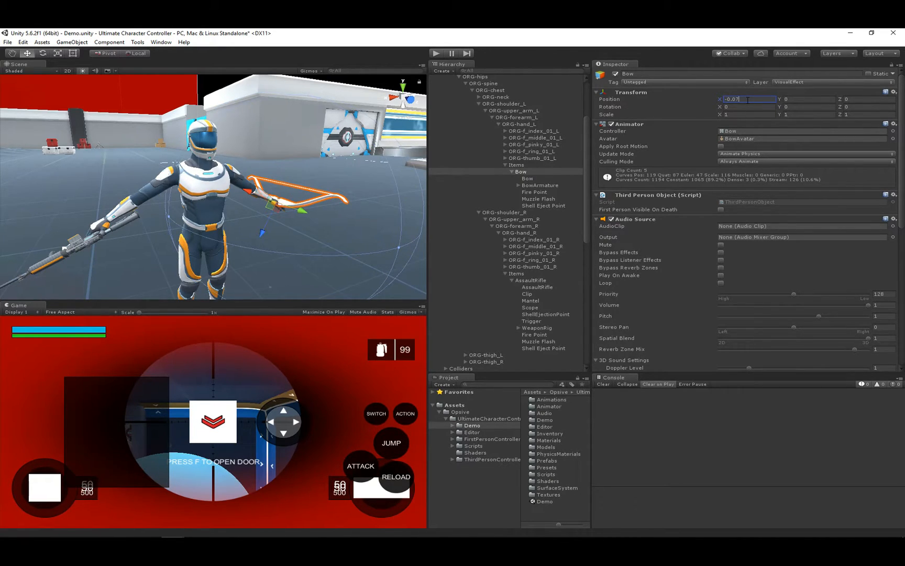
pyautogui.write('51')
pyautogui.press('Tab')
pyautogui.write('0.03')
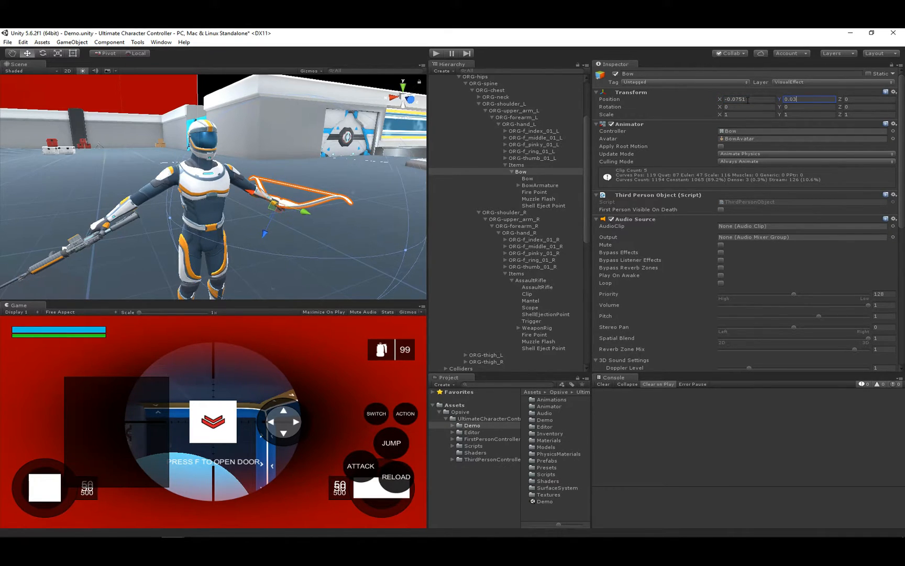
pyautogui.write('56')
pyautogui.press('Tab')
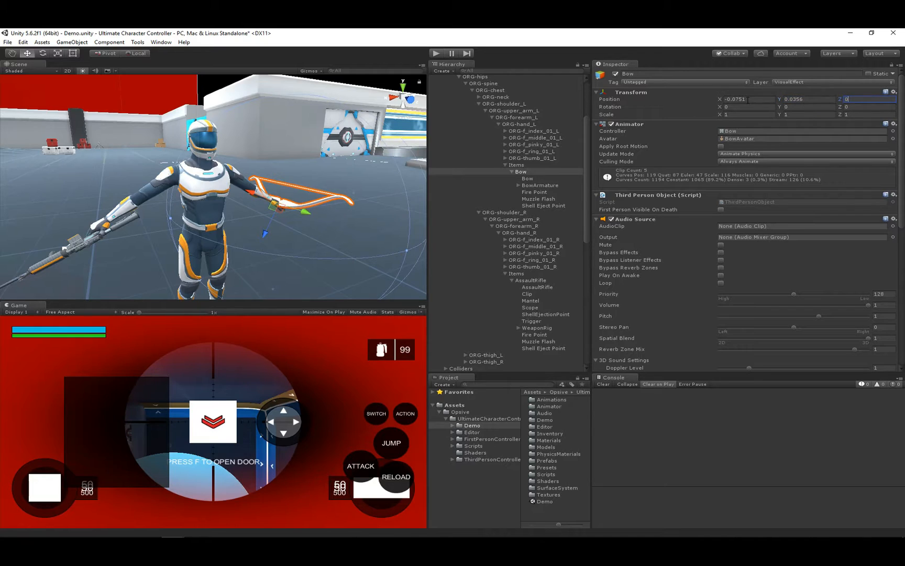
pyautogui.write('0.03')
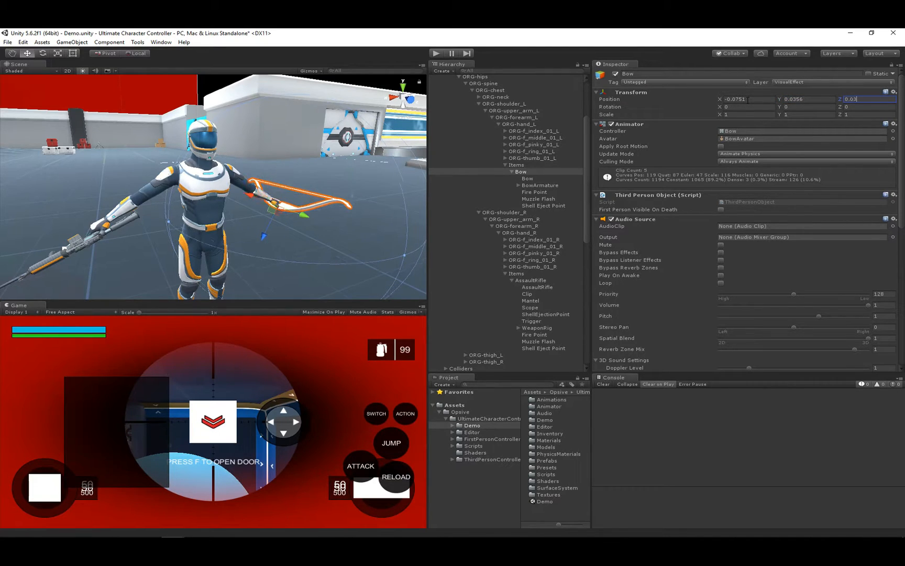
pyautogui.write('739')
# Set the third person Bow object's rotation to X 1.233, Y -99.442, Z -7.165.
pyautogui.press('Tab')
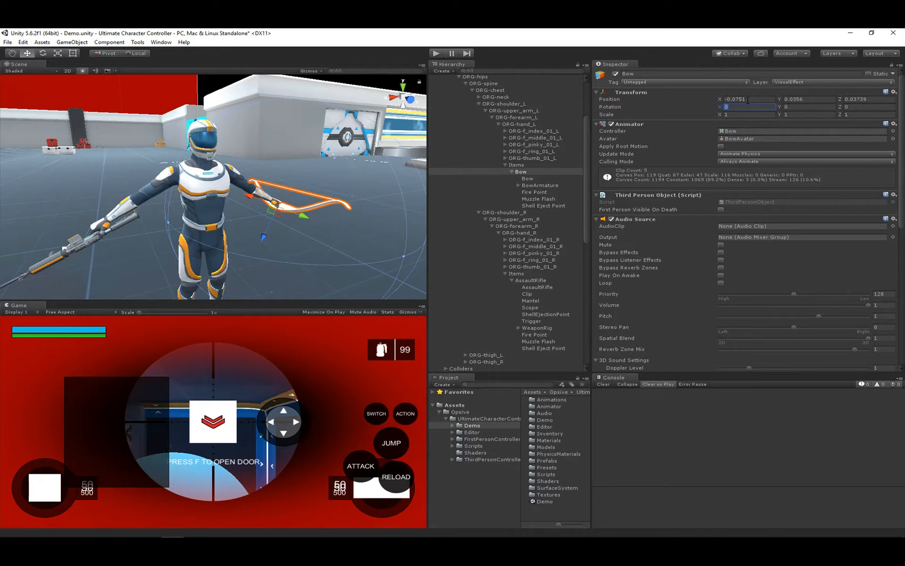
pyautogui.write('1.233')
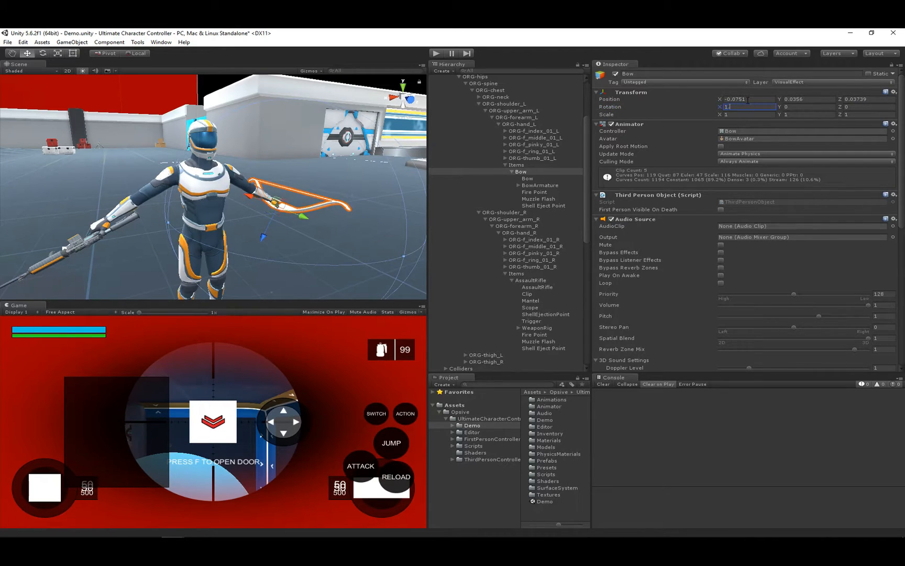
pyautogui.press('Tab')
pyautogui.write('-99')
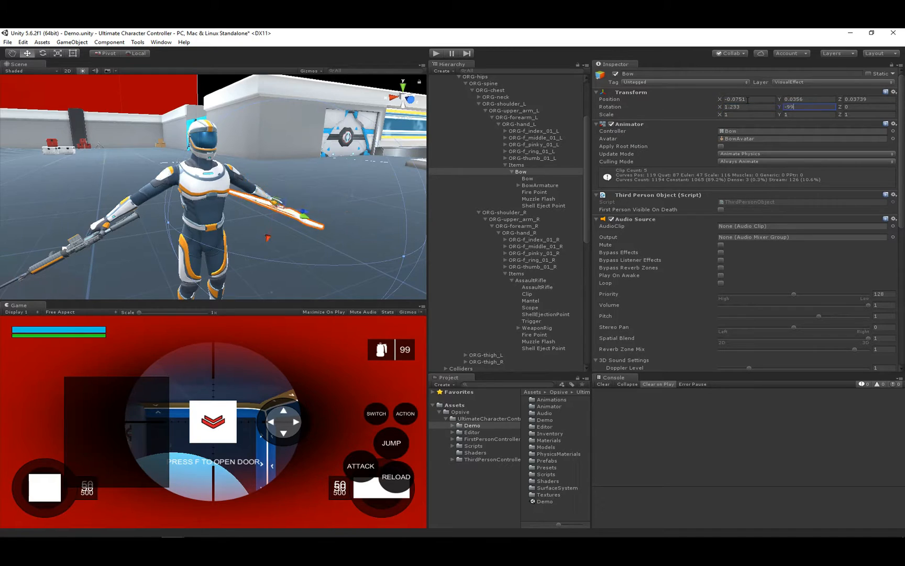
pyautogui.write('.442')
pyautogui.press('Tab')
pyautogui.write('-7.165')
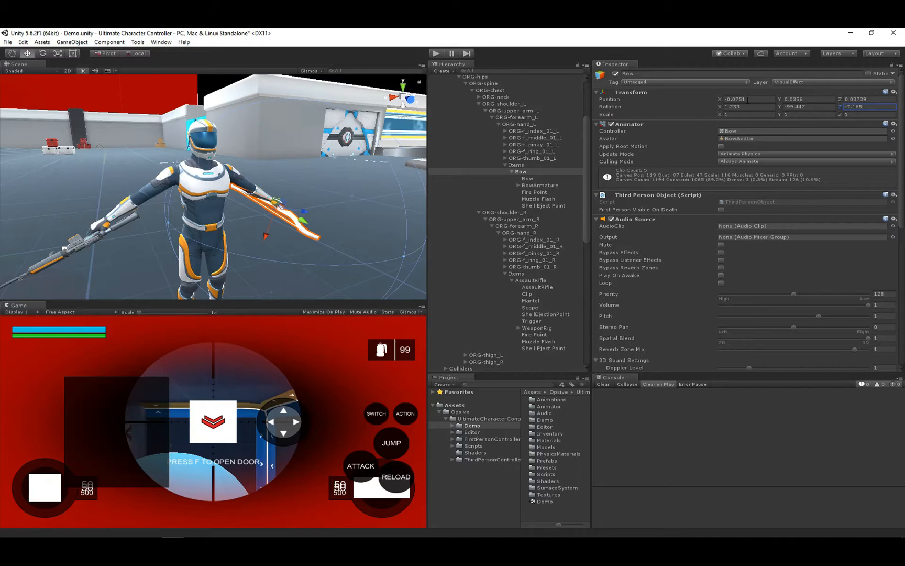
# Play the scene to check the repositioned bow in first and third person, and stop playback.
pyautogui.click(440, 54)
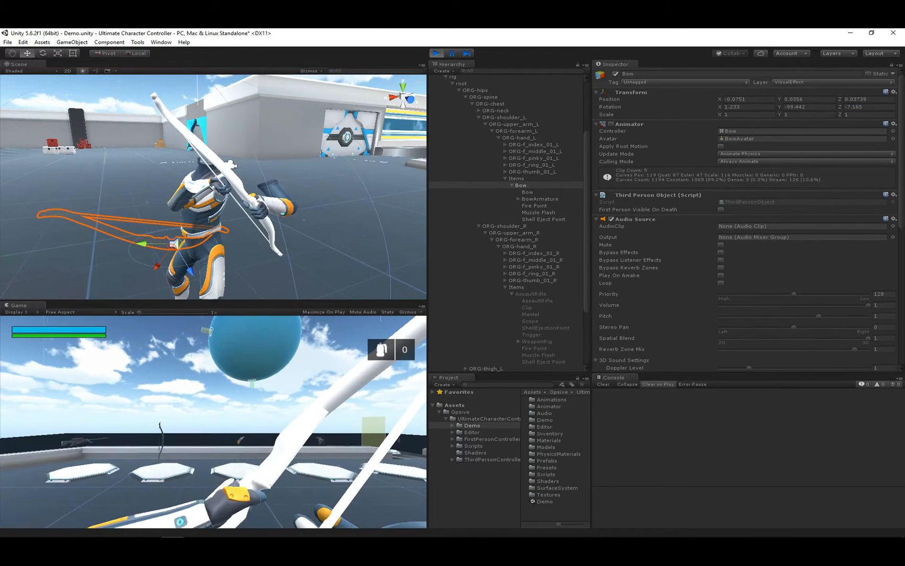
pyautogui.press('v')
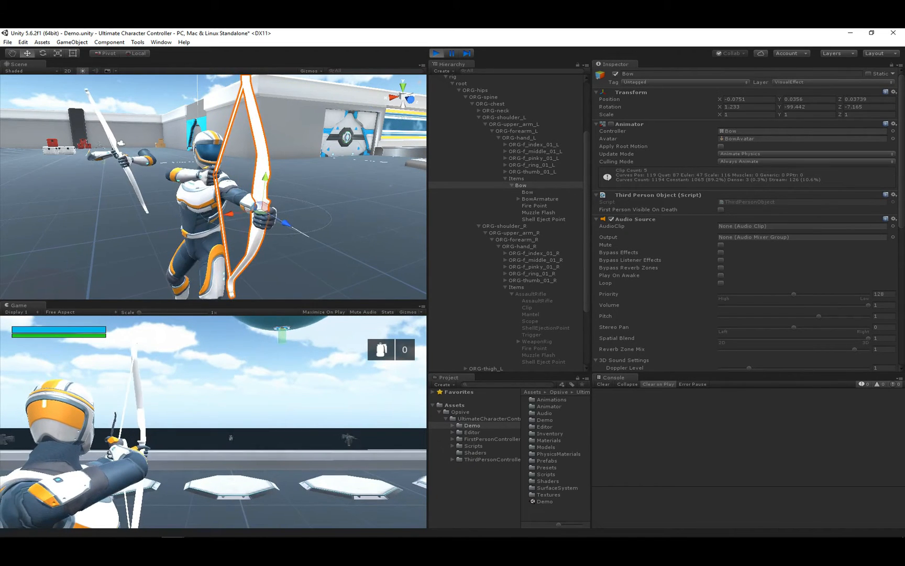
pyautogui.press('Escape')
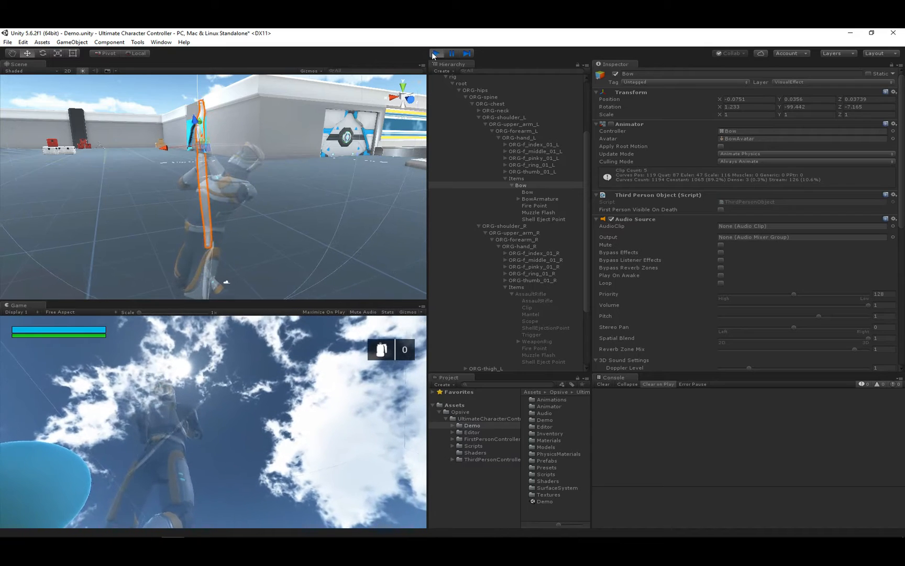
pyautogui.click(432, 53)
# Assign the Arrow prefab as the projectile of the Bow item's Shootable Weapon.
pyautogui.scroll(4, 474, 123)
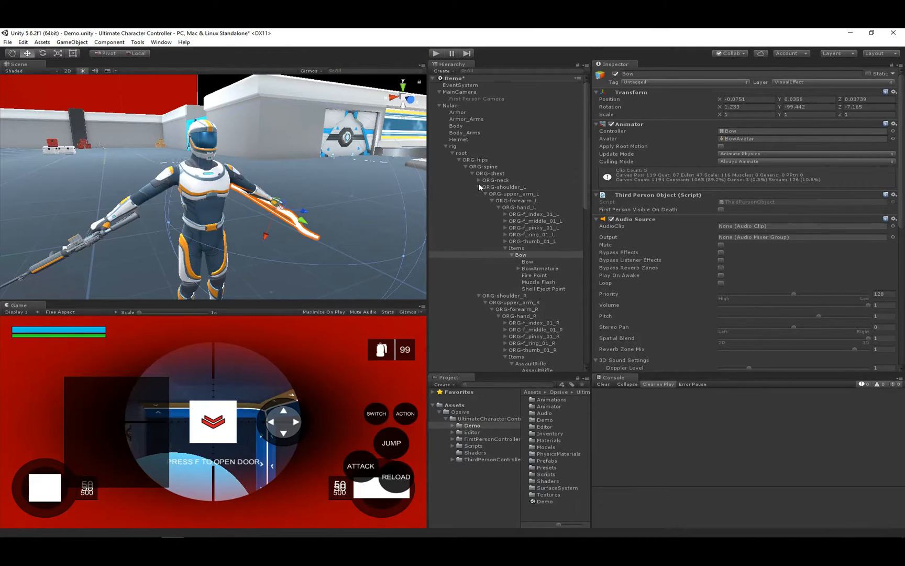
pyautogui.click(446, 146)
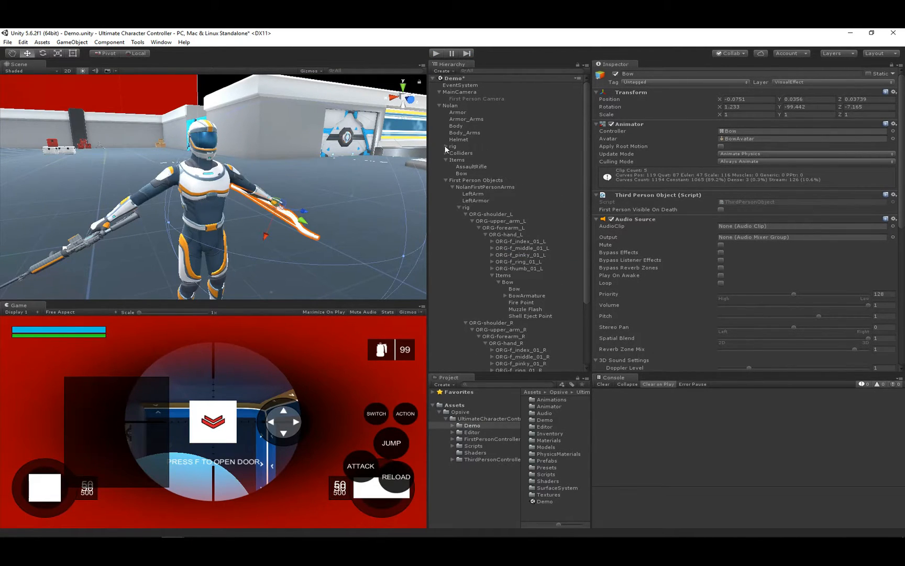
pyautogui.click(460, 173)
pyautogui.scroll(-15, 657, 260)
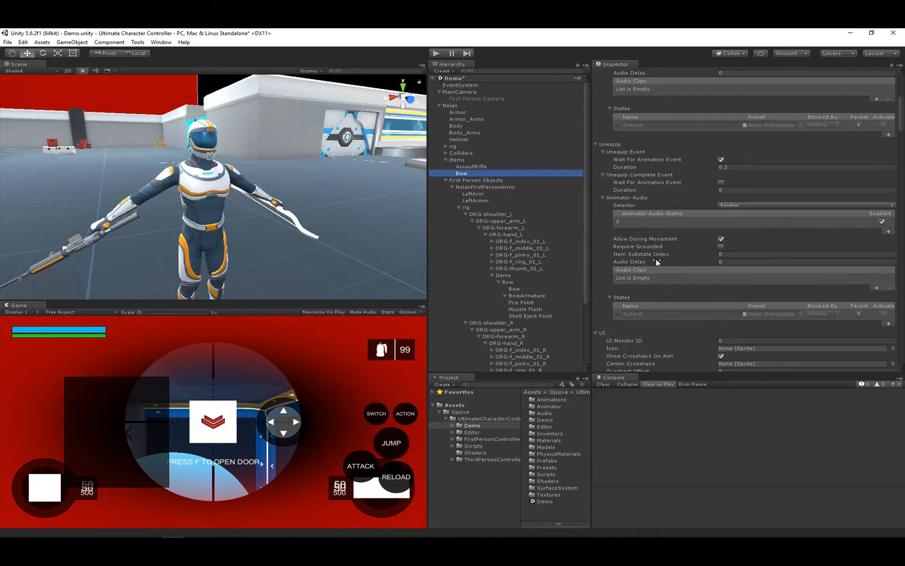
pyautogui.scroll(-10, 656, 261)
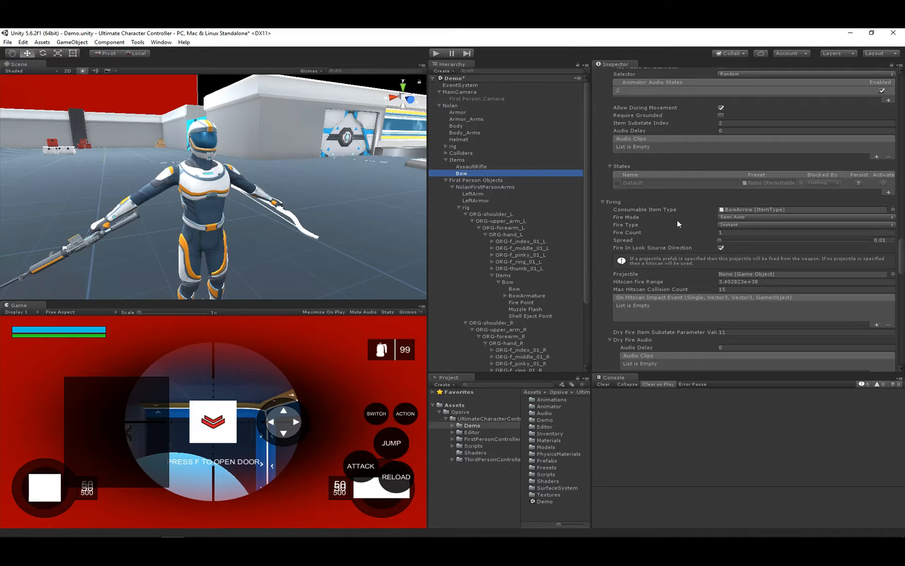
pyautogui.scroll(1, 669, 238)
pyautogui.scroll(-5, 676, 224)
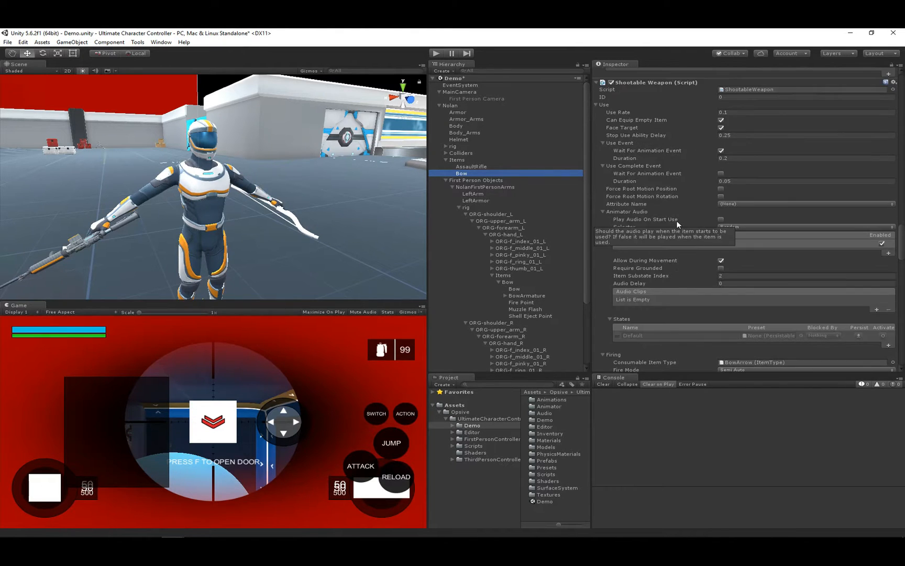
pyautogui.scroll(-3, 675, 222)
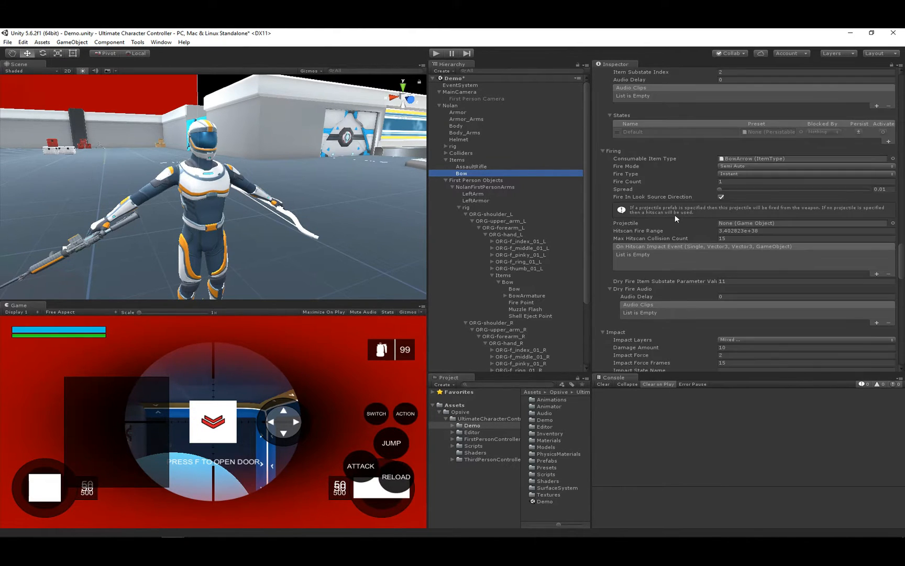
pyautogui.click(658, 225)
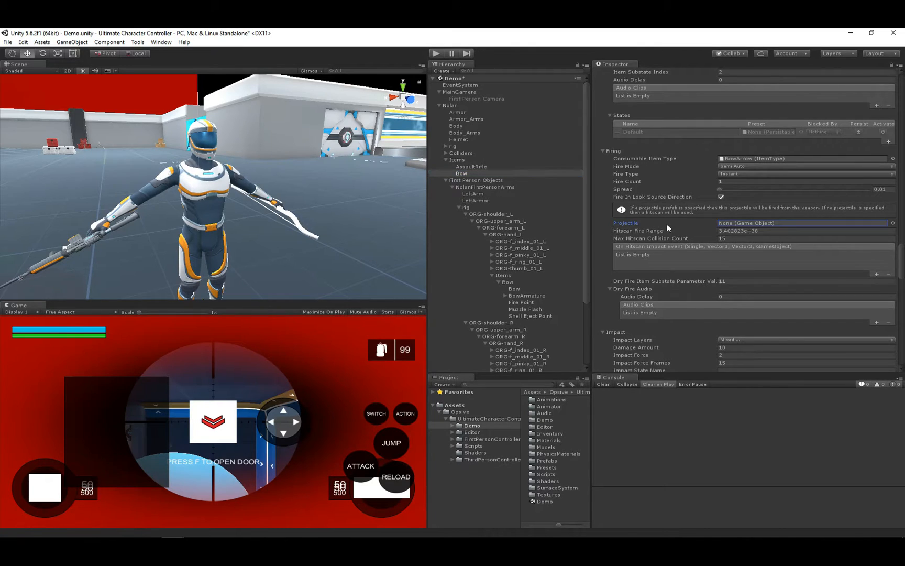
pyautogui.click(892, 223)
pyautogui.write('arr')
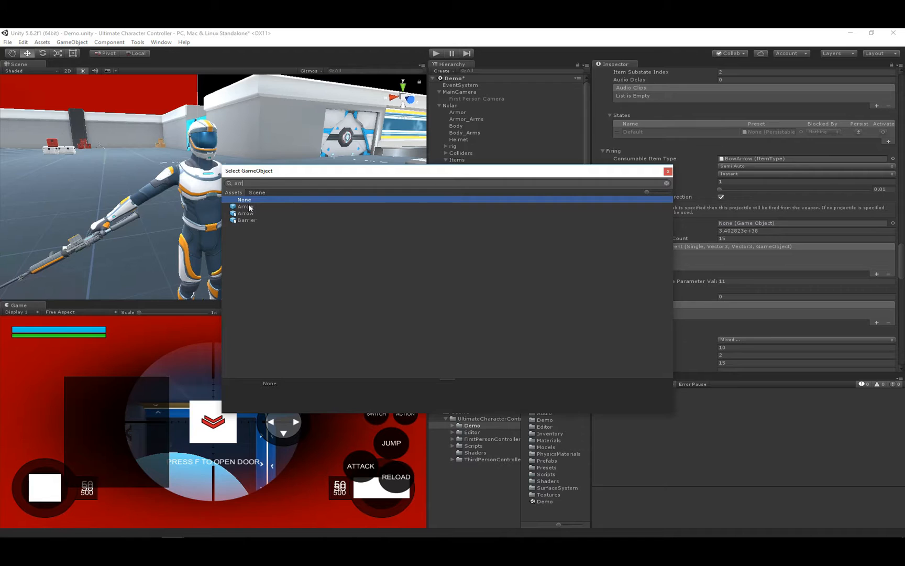
pyautogui.doubleClick(250, 207)
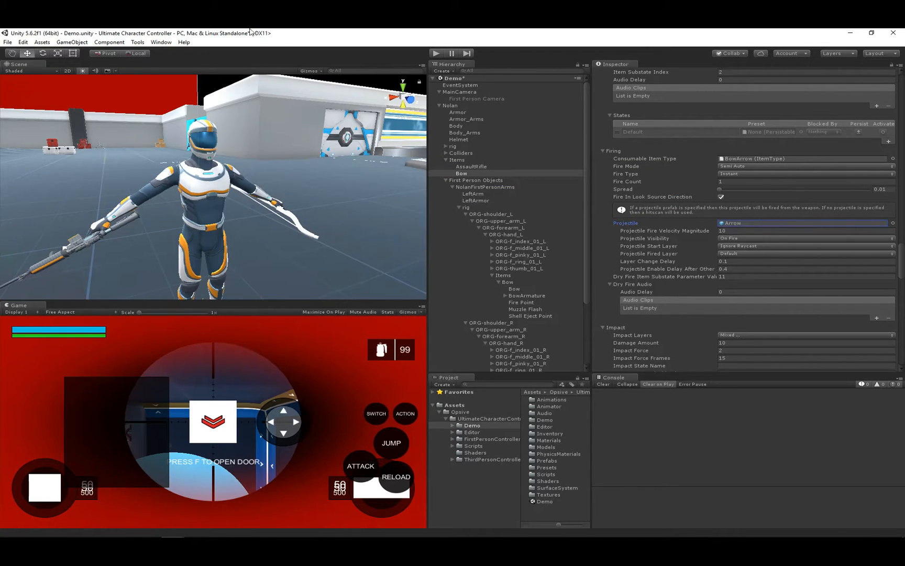
# Examine the Projectile object type in the character manager's Object Builder, and close the manager without building anything.
pyautogui.click(137, 42)
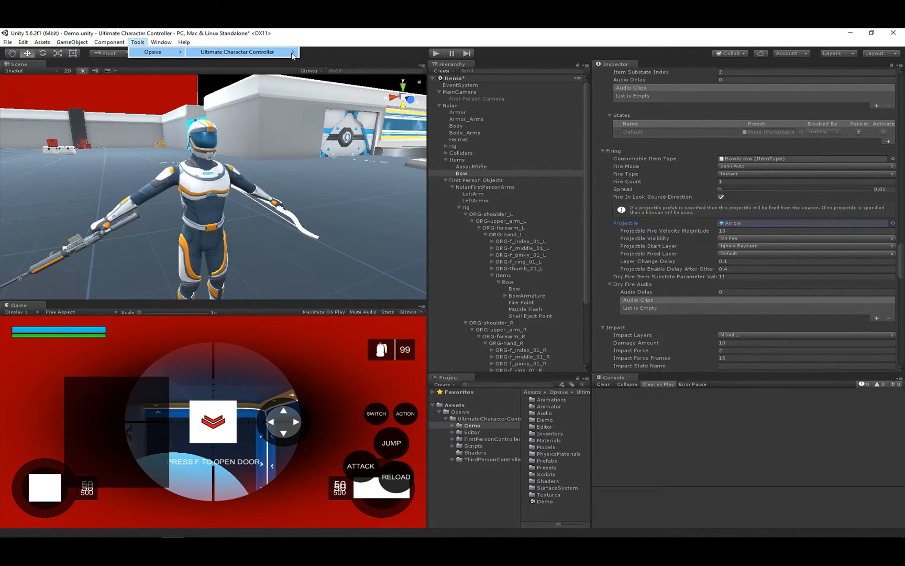
pyautogui.moveTo(287, 53)
pyautogui.click(338, 93)
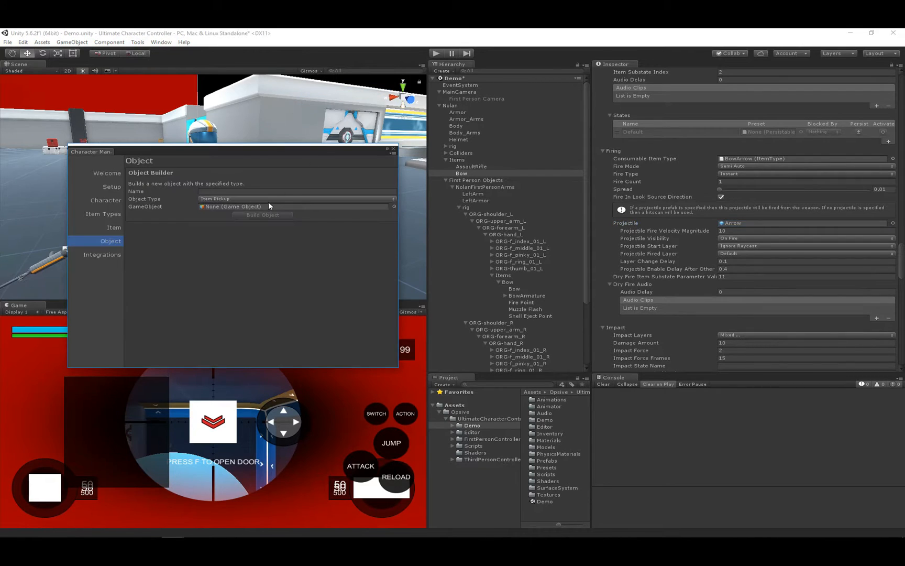
pyautogui.click(209, 198)
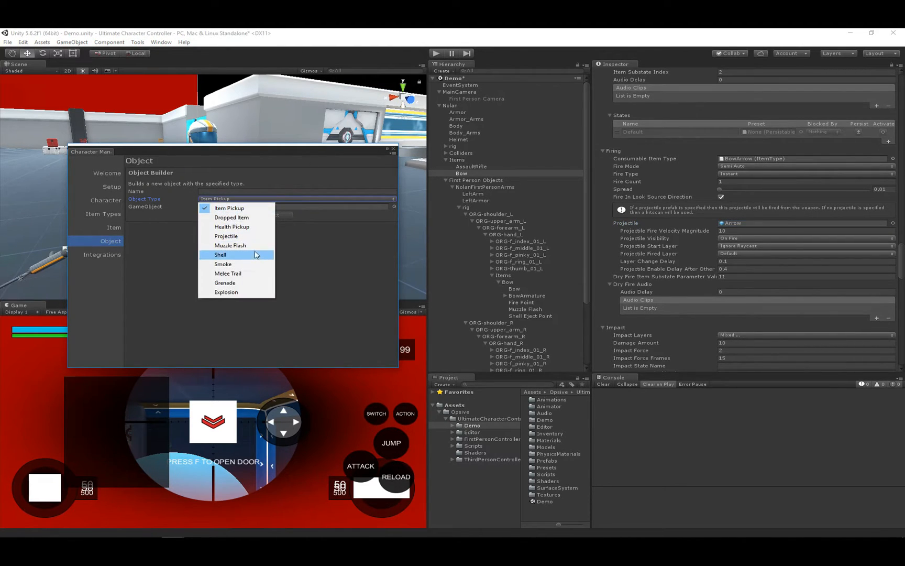
pyautogui.click(252, 236)
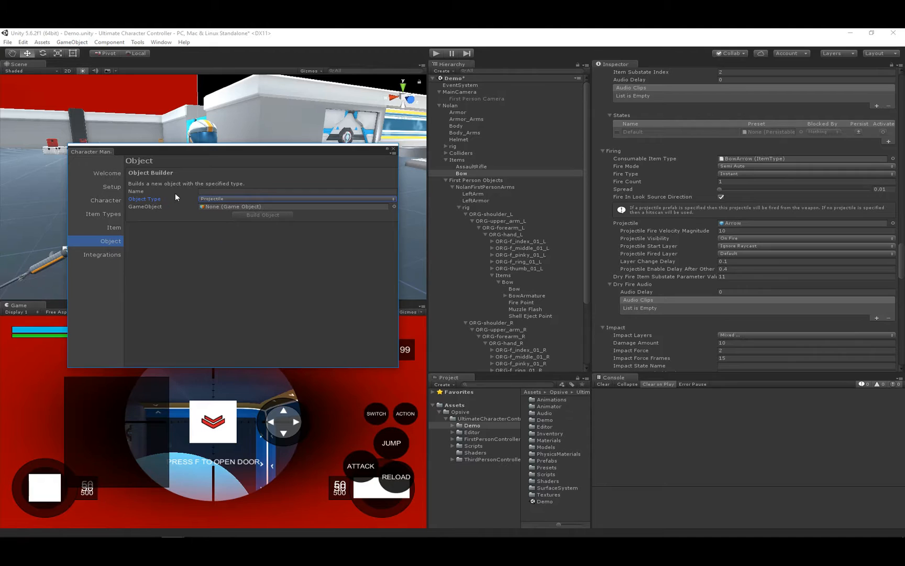
pyautogui.click(393, 149)
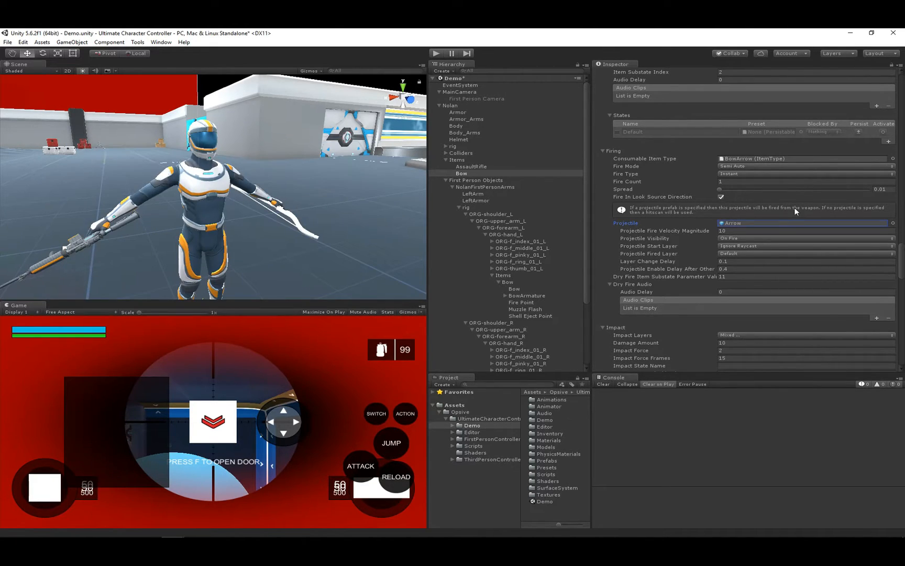
# Set the Projectile Visibility of the Bow item's Shootable Weapon to Always.
pyautogui.click(655, 240)
pyautogui.click(768, 238)
pyautogui.click(765, 275)
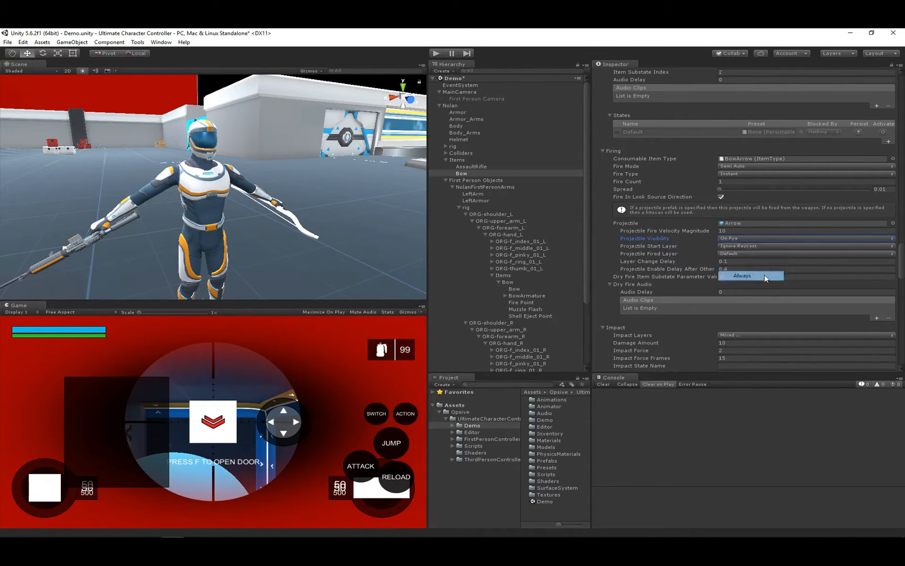
# Add the existing FirstPersonBowShootableWeaponPreset to the Bow's Shootable Weapon states and name that state FirstPerson.
pyautogui.click(672, 247)
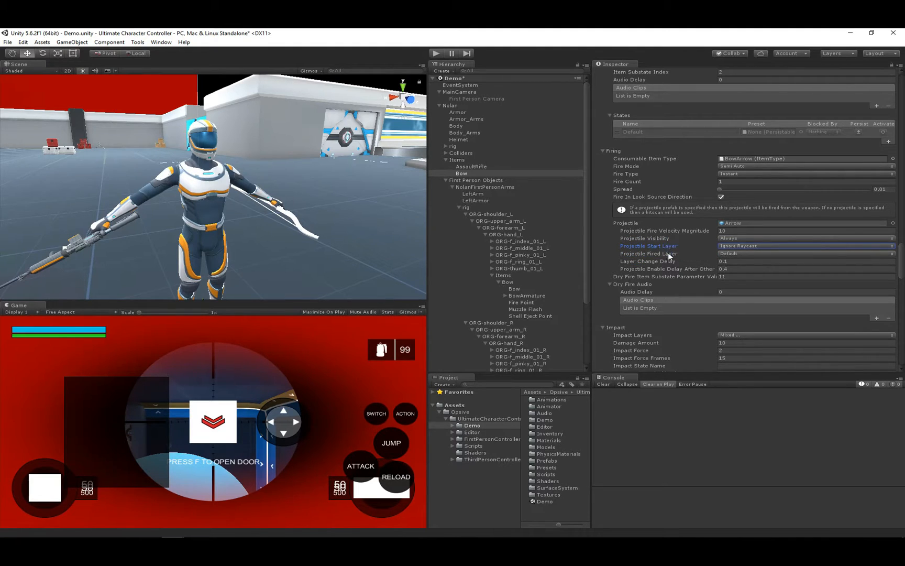
pyautogui.scroll(-2, 672, 249)
pyautogui.scroll(-15, 673, 246)
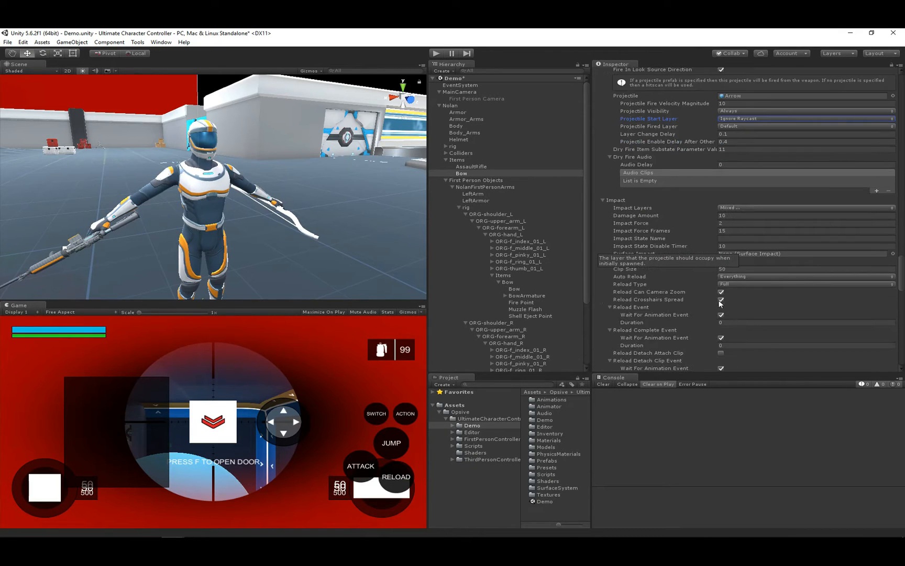
pyautogui.scroll(-10, 702, 296)
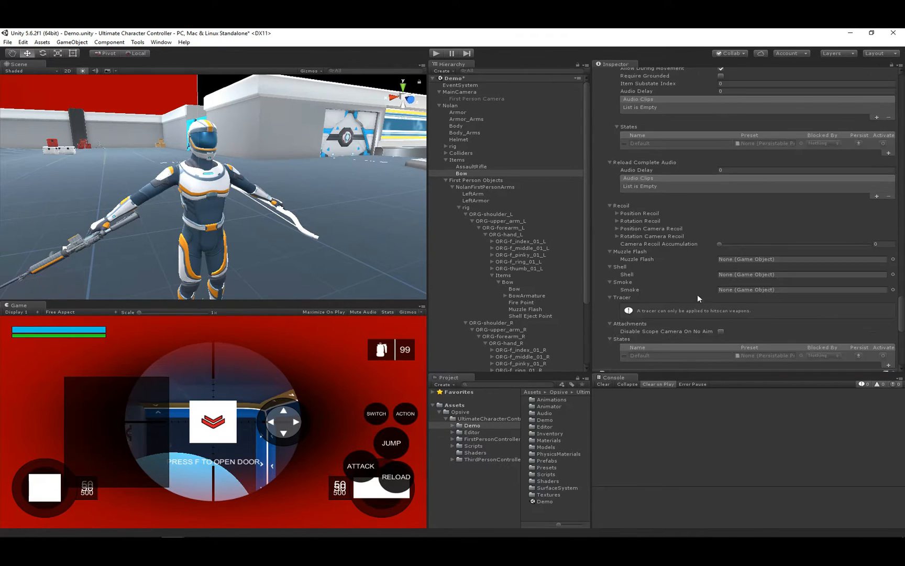
pyautogui.click(888, 288)
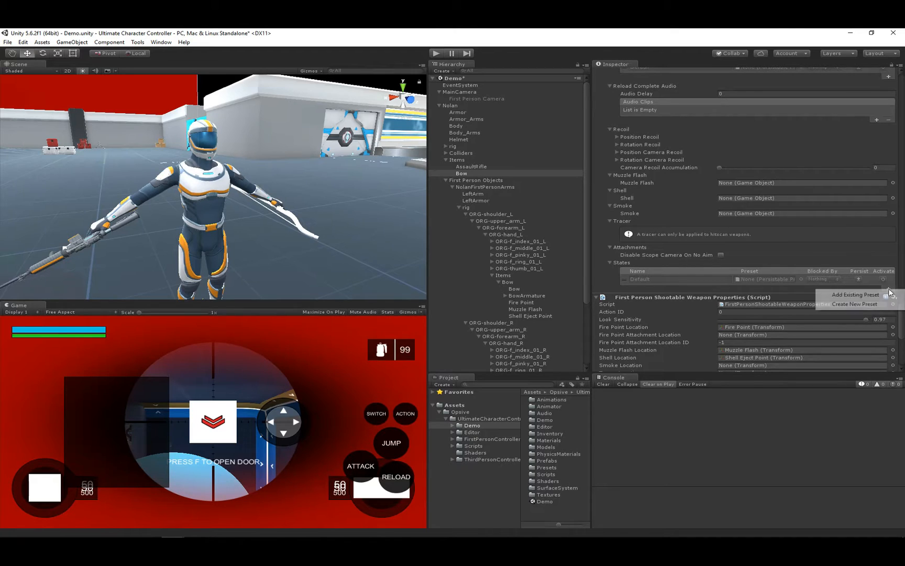
pyautogui.click(879, 296)
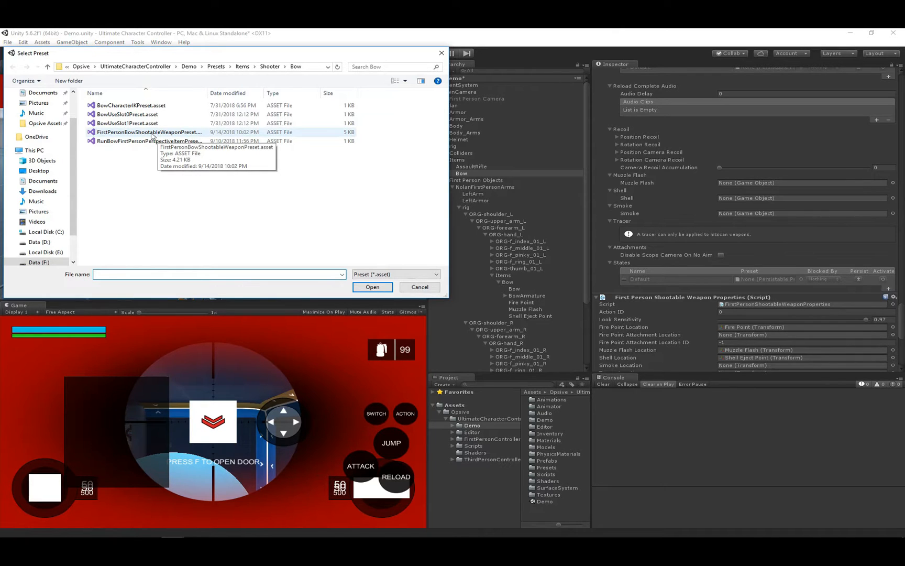
pyautogui.doubleClick(152, 136)
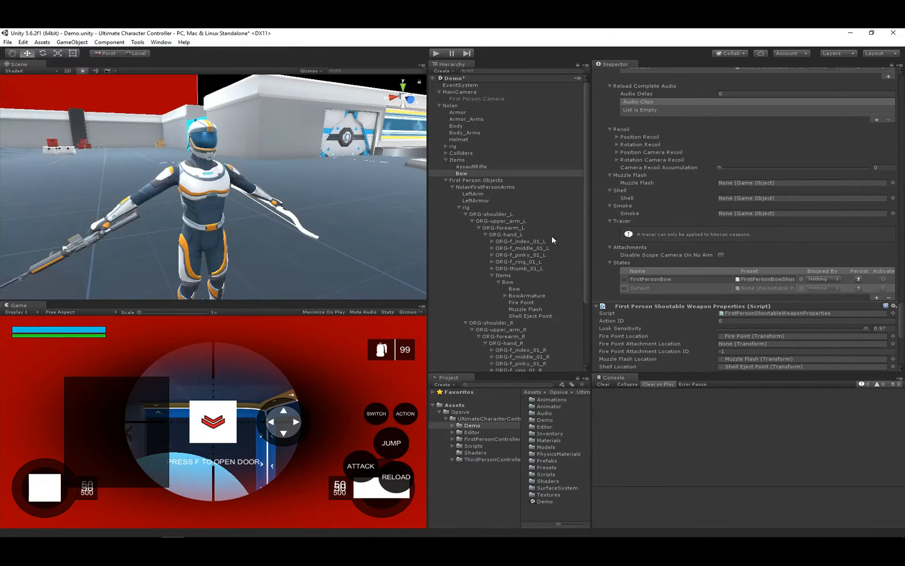
pyautogui.press('BackSpace')
# Locate the first person bow preset in the project and examine its Projectile Visibility and Projectile Start Layer properties.
pyautogui.click(754, 278)
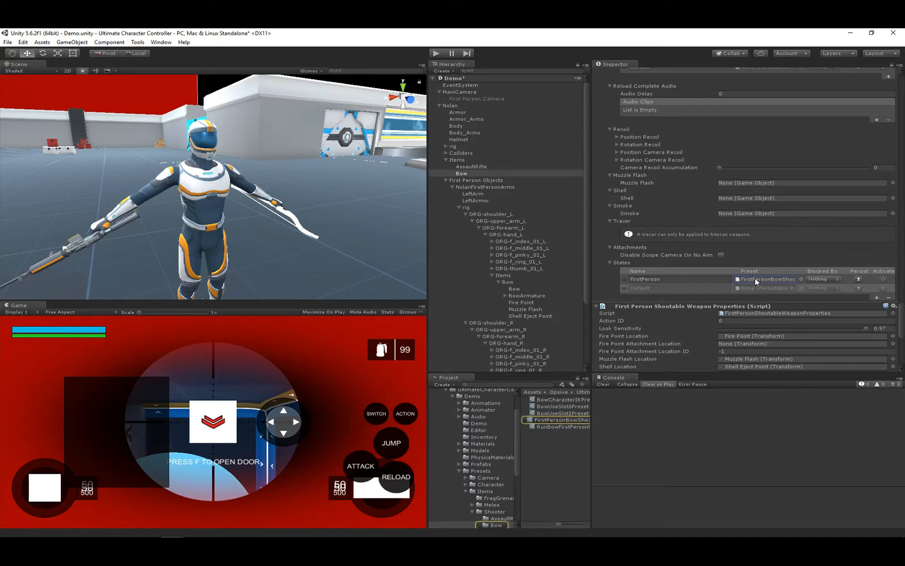
pyautogui.click(552, 419)
pyautogui.click(622, 111)
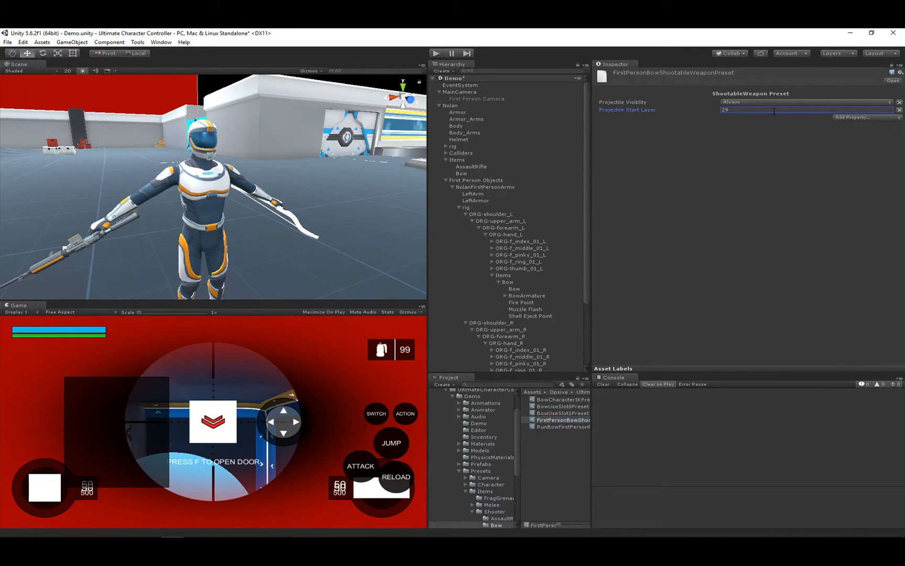
# Select Nolan and play the scene to check the arrow on the bow while aiming in first person.
pyautogui.click(471, 188)
pyautogui.click(463, 105)
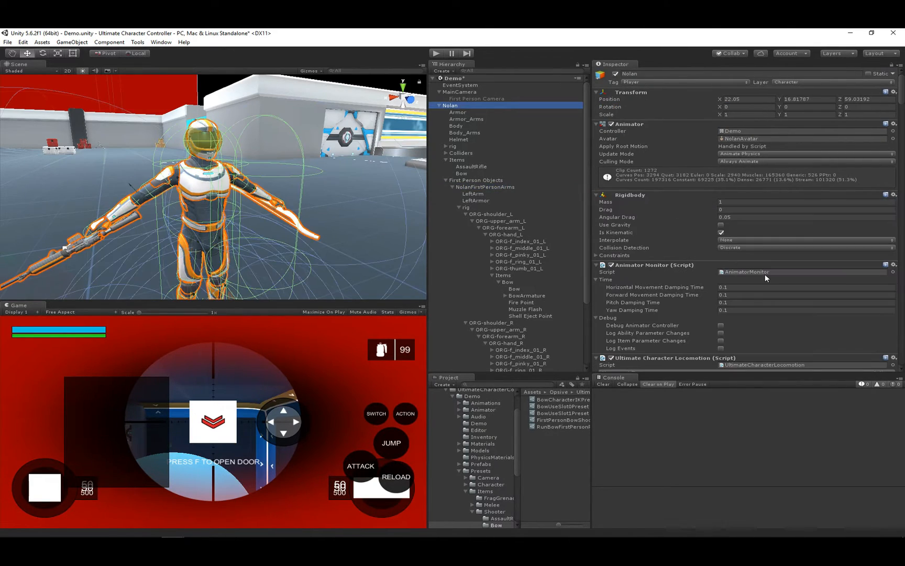
pyautogui.scroll(-5, 763, 273)
pyautogui.click(436, 53)
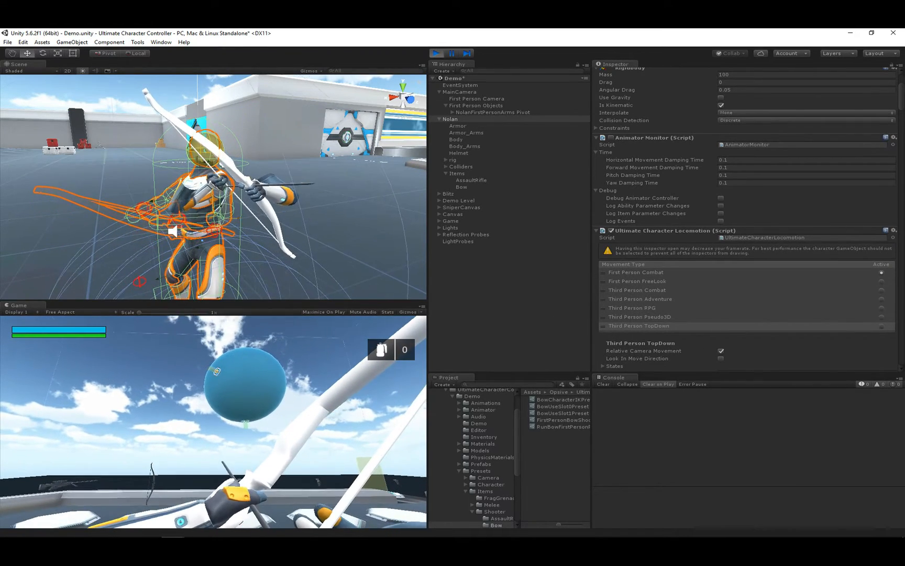
pyautogui.click(266, 333)
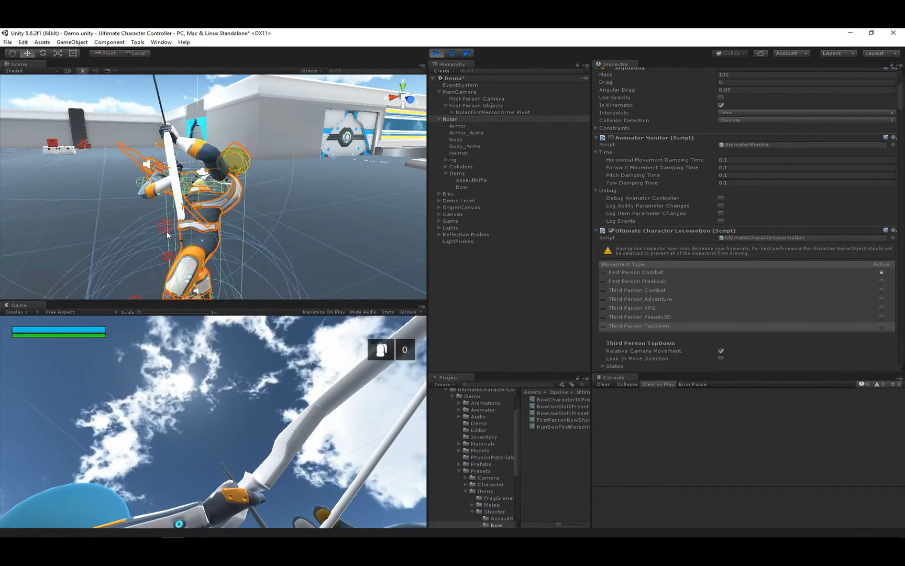
# Inspect the layer of the arrow clone spawned under the first person Bow's Fire Point during play.
pyautogui.click(175, 123)
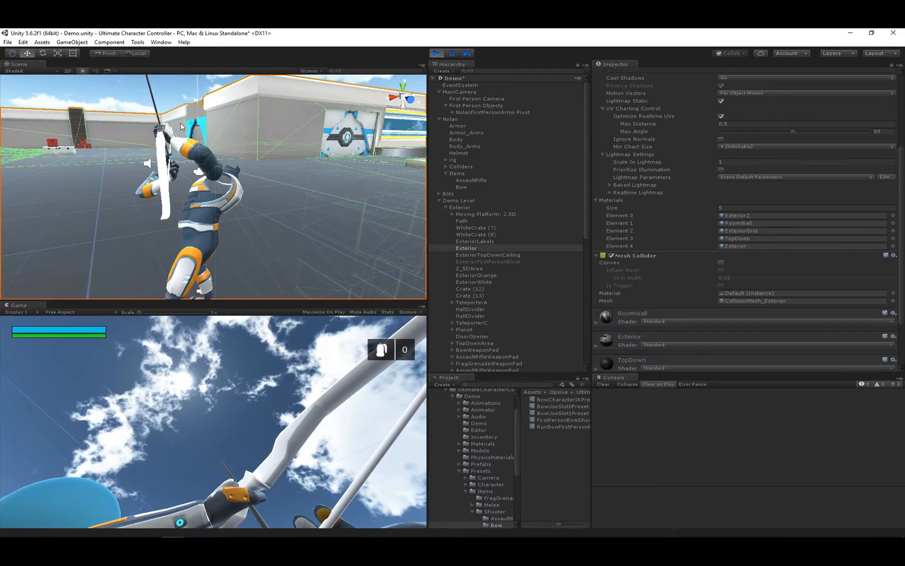
pyautogui.click(163, 147)
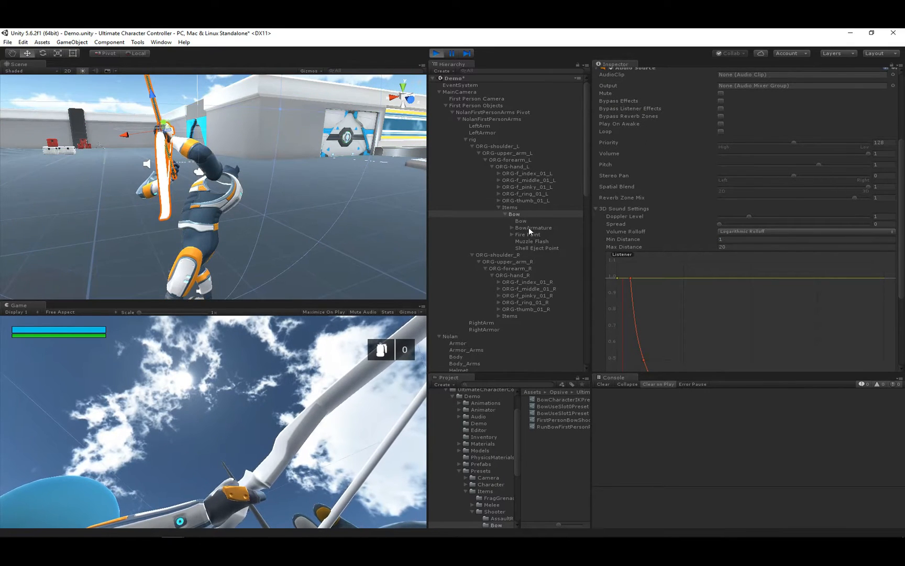
pyautogui.click(512, 234)
pyautogui.click(524, 241)
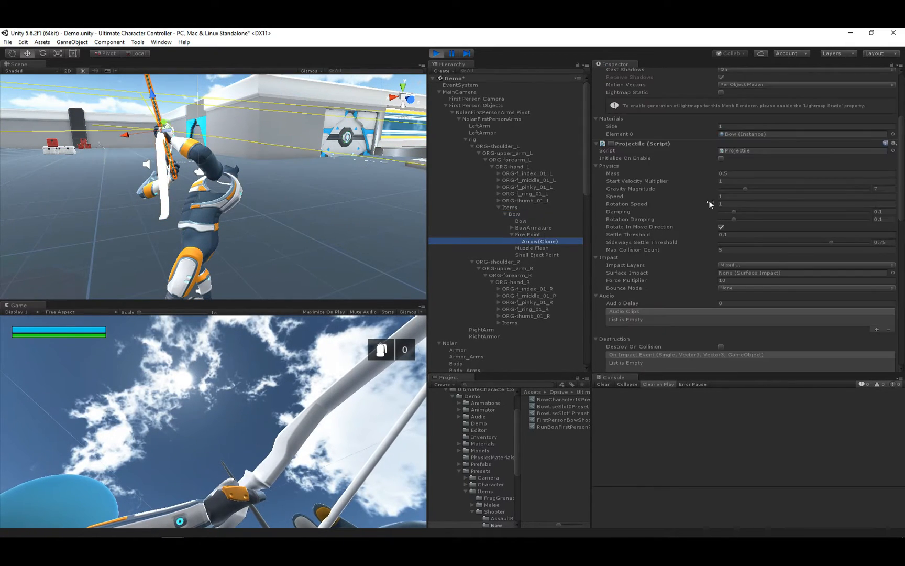
pyautogui.scroll(4, 700, 201)
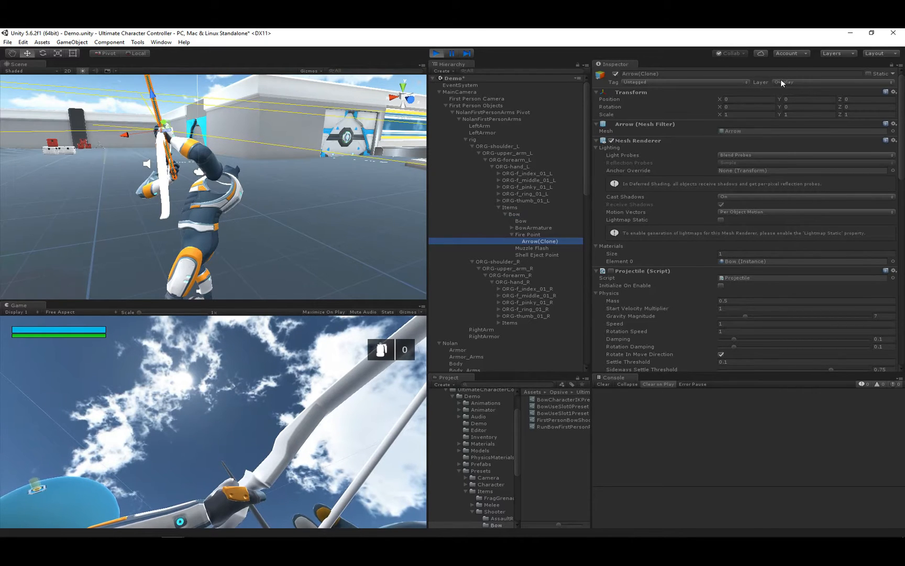
# Switch to third person view to check how the arrow's layer changes, and stop playback.
pyautogui.click(360, 304)
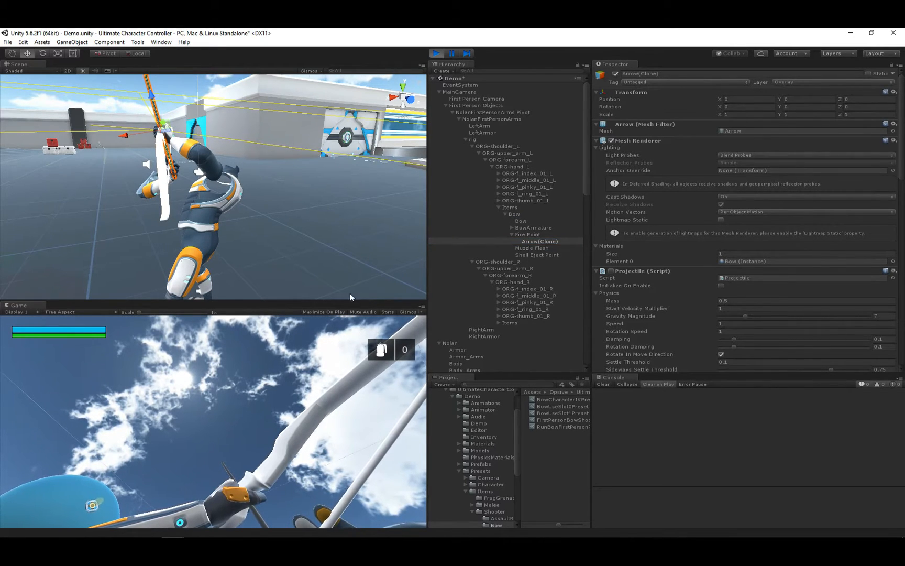
pyautogui.press('v')
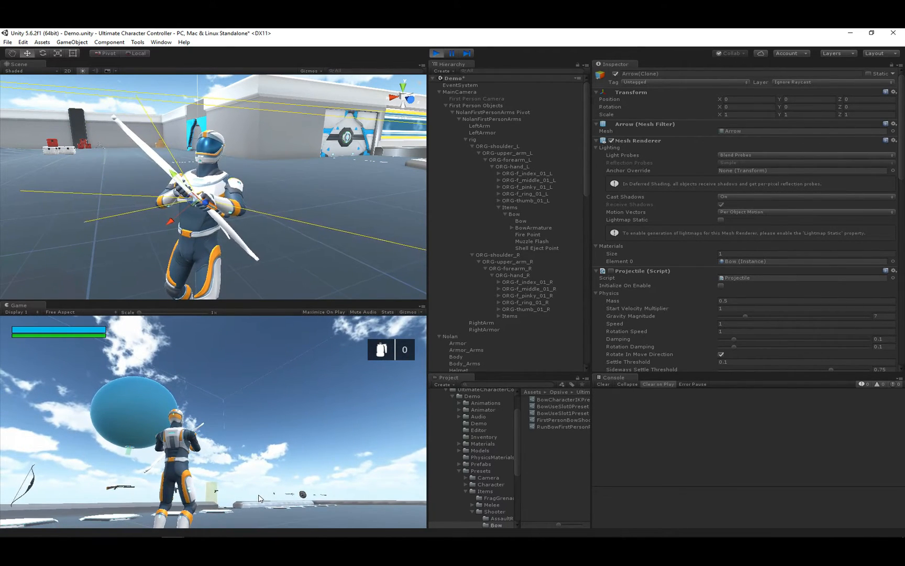
pyautogui.moveTo(178, 489); pyautogui.dragTo(412, 129, button='right')
pyautogui.click(435, 52)
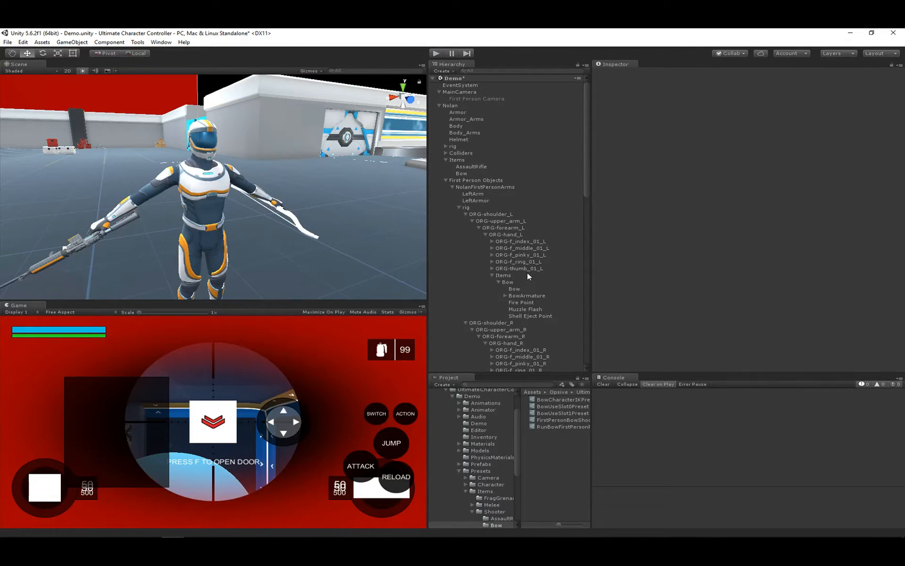
# Play the scene again to observe the arrow while aiming the bow in first person, and stop playback.
pyautogui.scroll(-2, 526, 271)
pyautogui.click(436, 53)
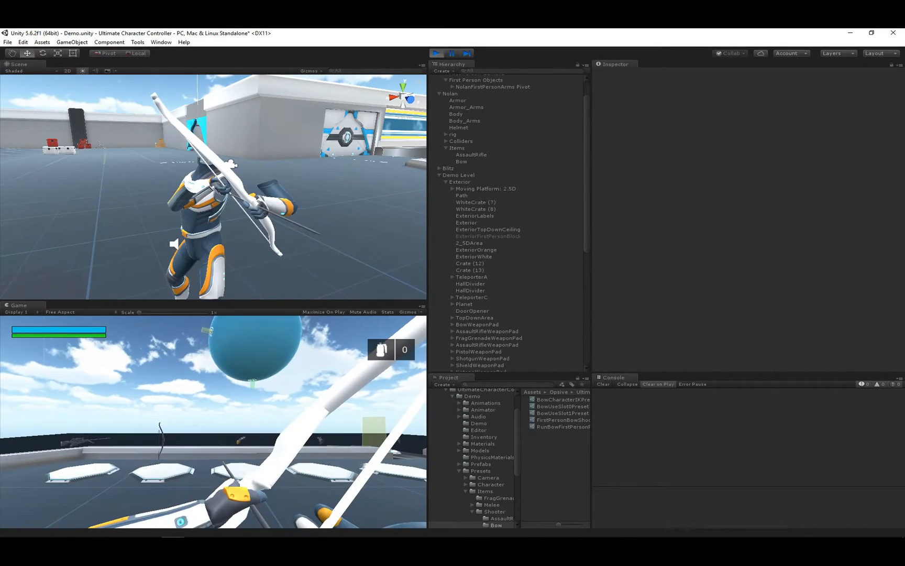
pyautogui.rightClick(213, 421)
pyautogui.moveTo(213, 422); pyautogui.dragTo(213, 421, button='right')
pyautogui.rightClick(213, 422)
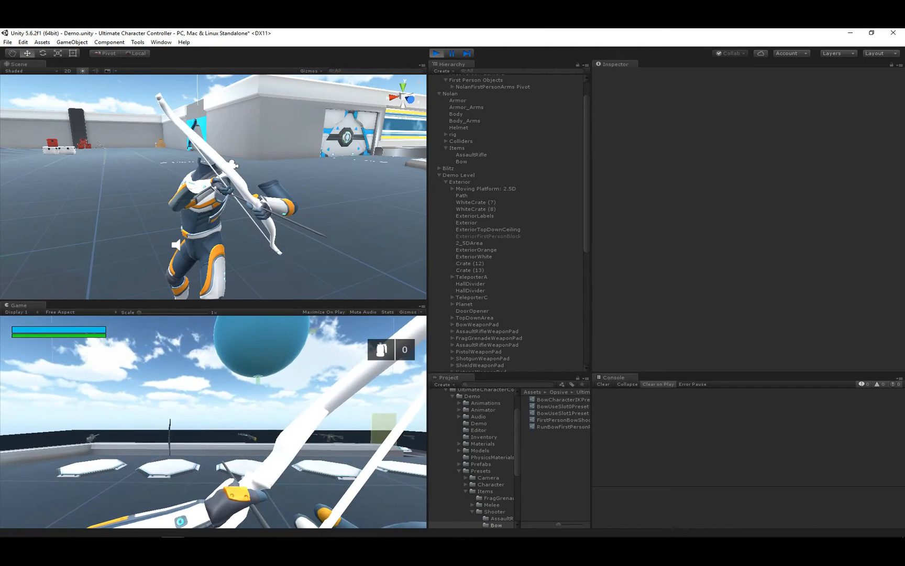
pyautogui.press('Escape')
pyautogui.click(438, 53)
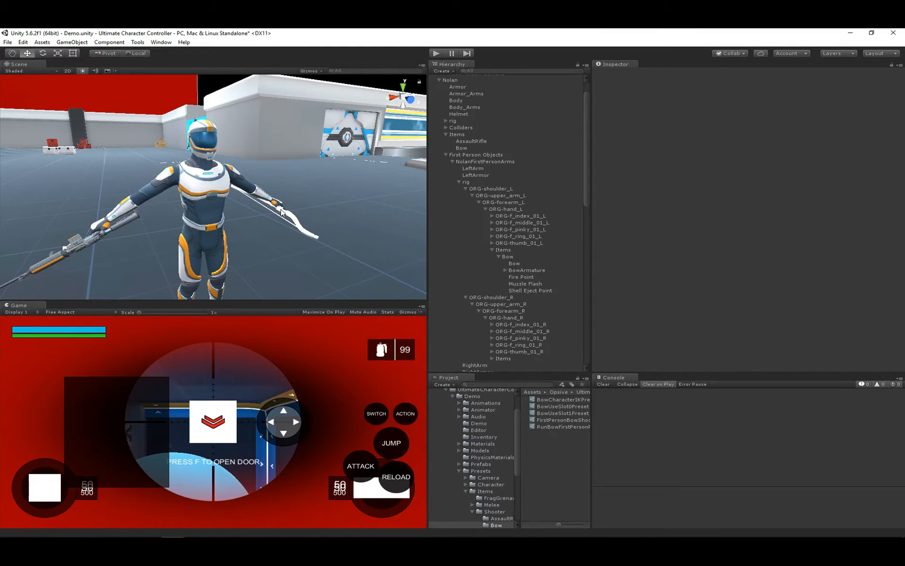
# Create an empty child object named ArrowAttachment under ORG-hand_R in Nolan's third person rig.
pyautogui.click(281, 211)
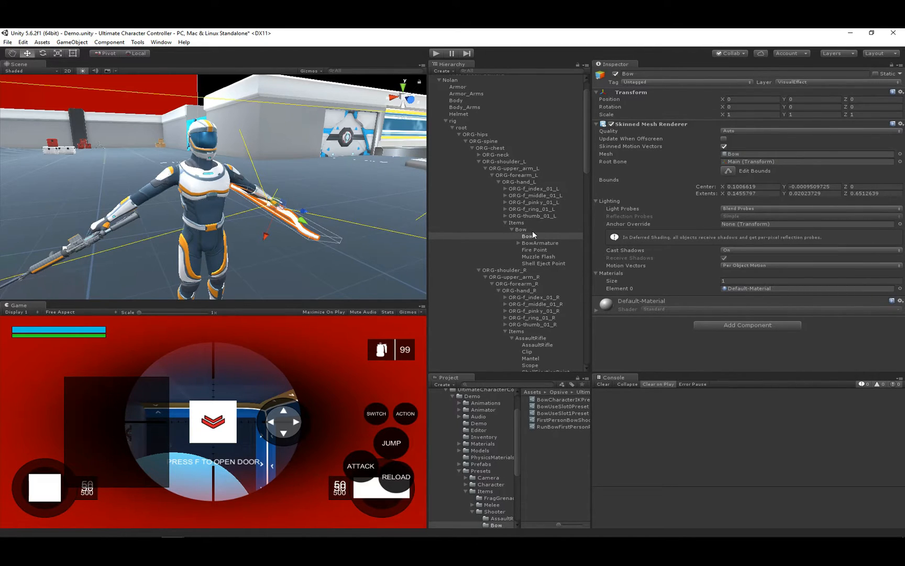
pyautogui.scroll(-3, 541, 276)
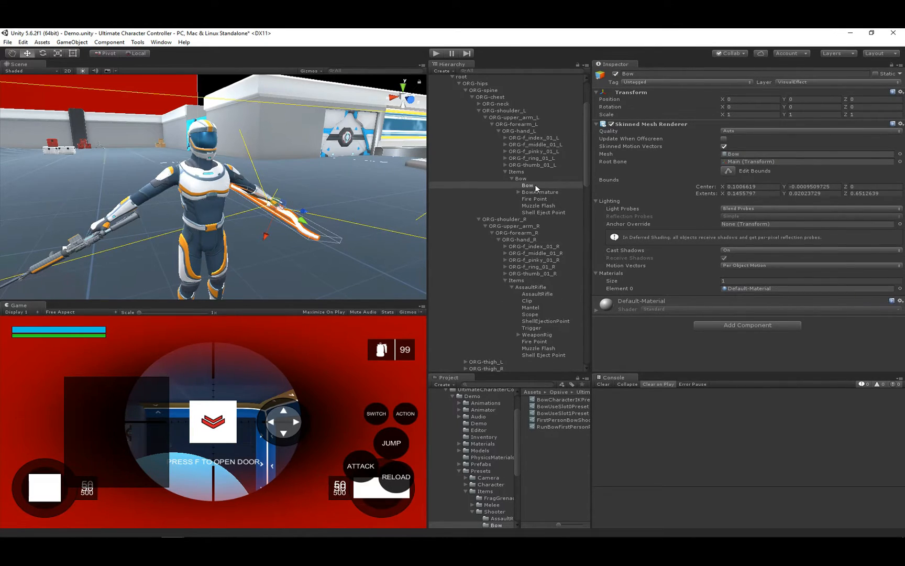
pyautogui.click(522, 177)
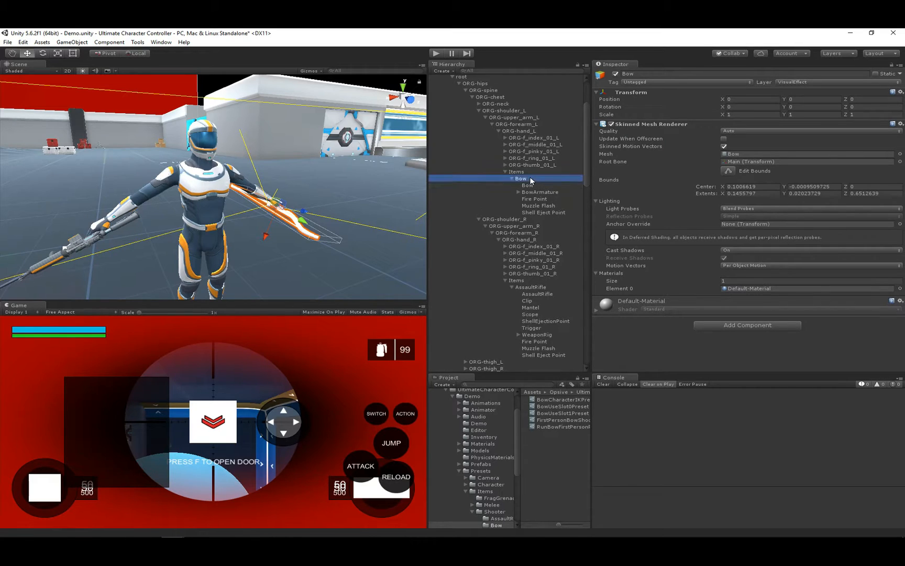
pyautogui.click(525, 239)
pyautogui.rightClick(525, 240)
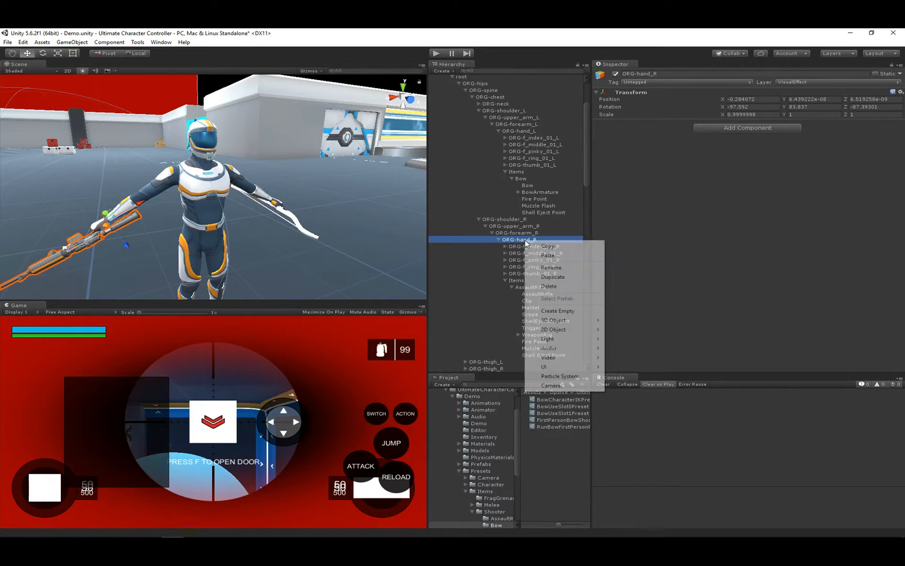
pyautogui.click(123, 42)
pyautogui.click(73, 62)
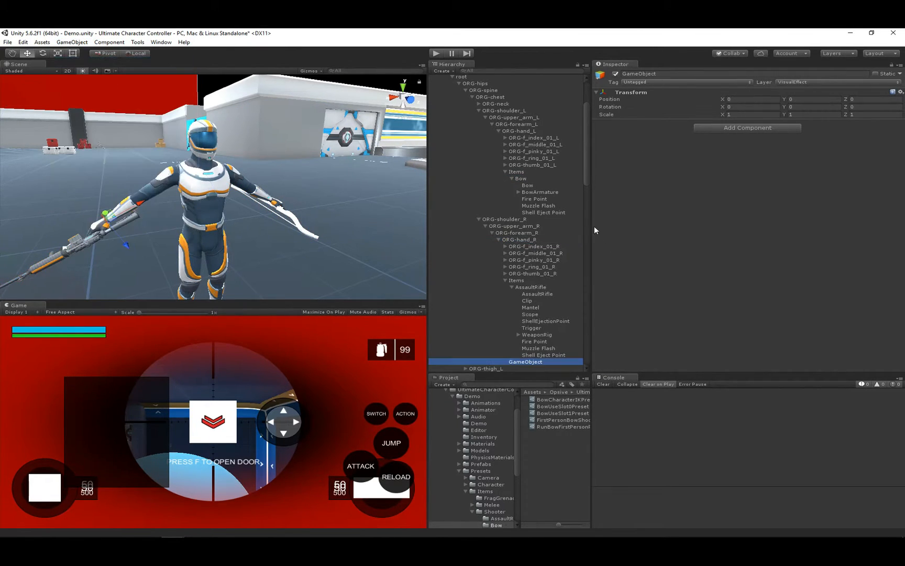
pyautogui.click(643, 73)
pyautogui.write('A')
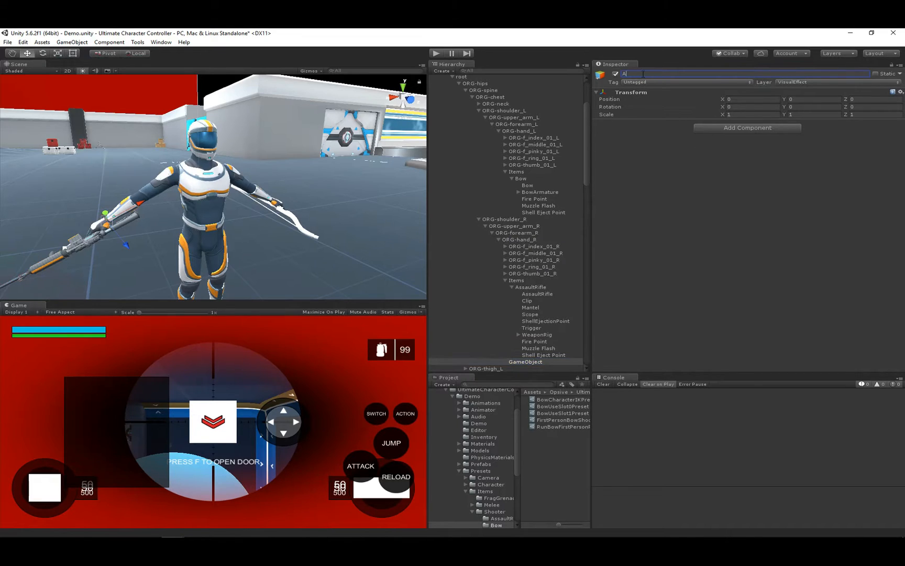
pyautogui.write('rrowAttachment')
pyautogui.press('Return')
# Position the third person ArrowAttachment at X -0.4543, Y -0.0498, Z 0.0133.
pyautogui.scroll(-3, 546, 309)
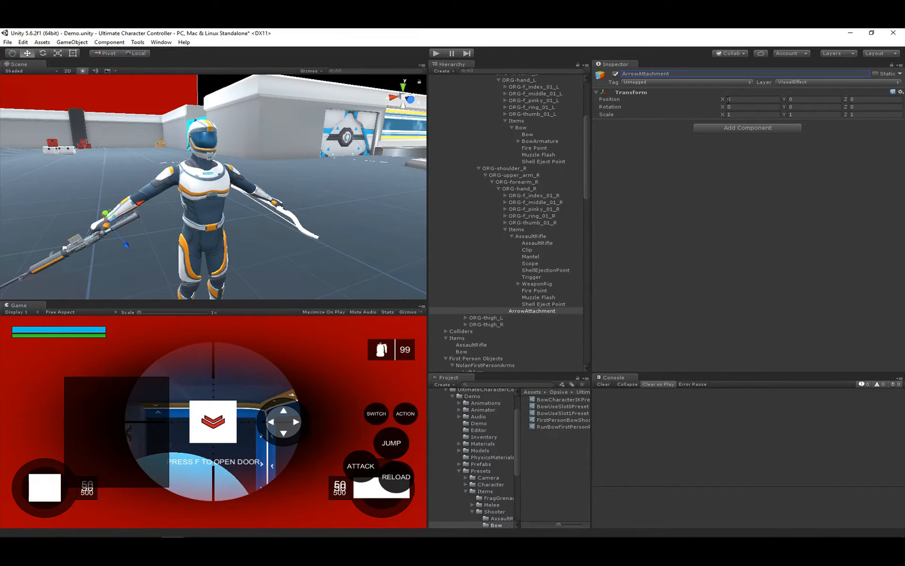
pyautogui.click(745, 98)
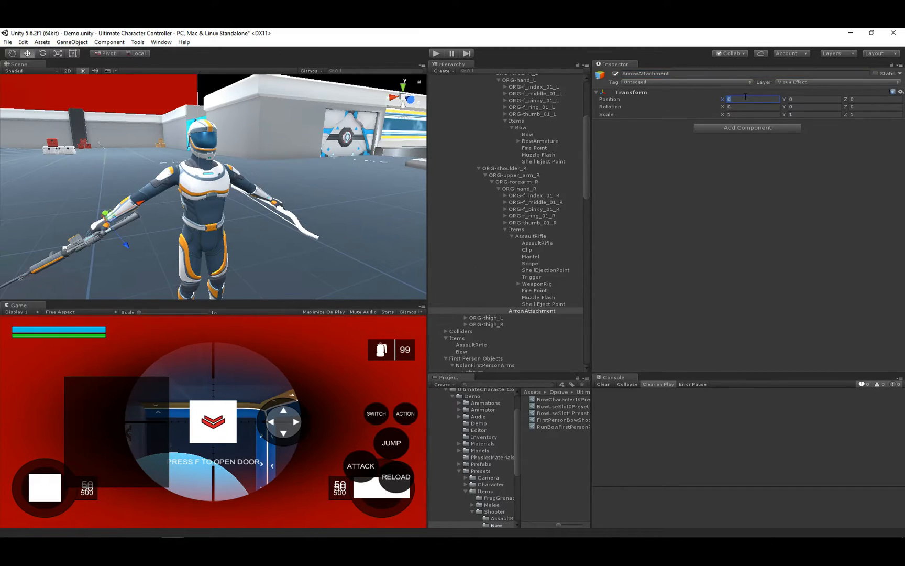
pyautogui.write('-0.4543')
pyautogui.press('Tab')
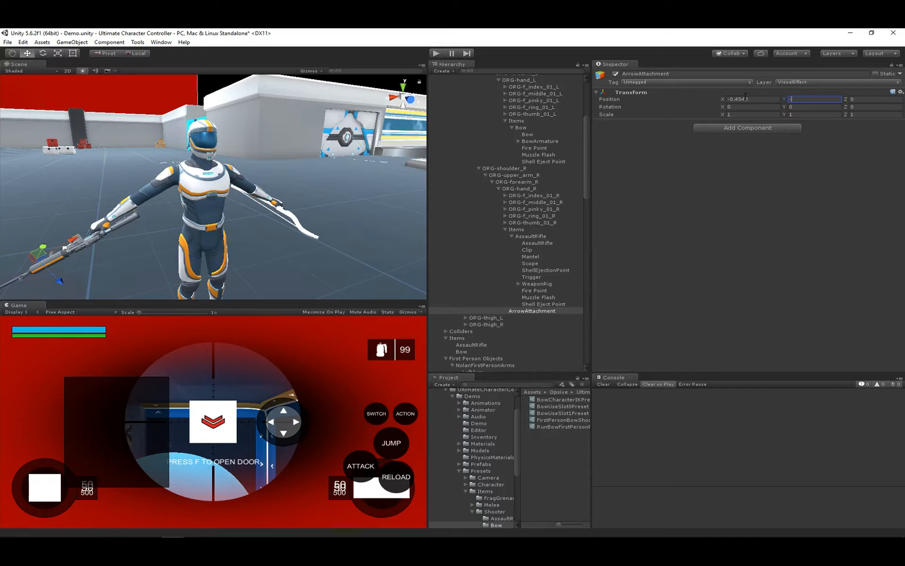
pyautogui.write('-0.0498')
pyautogui.press('Tab')
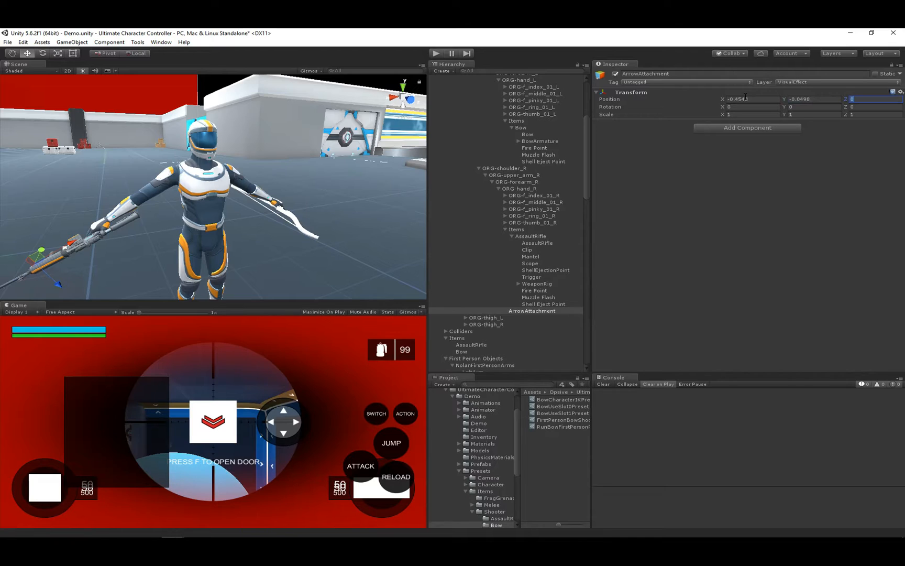
pyautogui.write('.0133')
pyautogui.press('Tab')
# Set the third person ArrowAttachment's rotation to X 33.28, Y -92.534, Z -65.22501.
pyautogui.write('33')
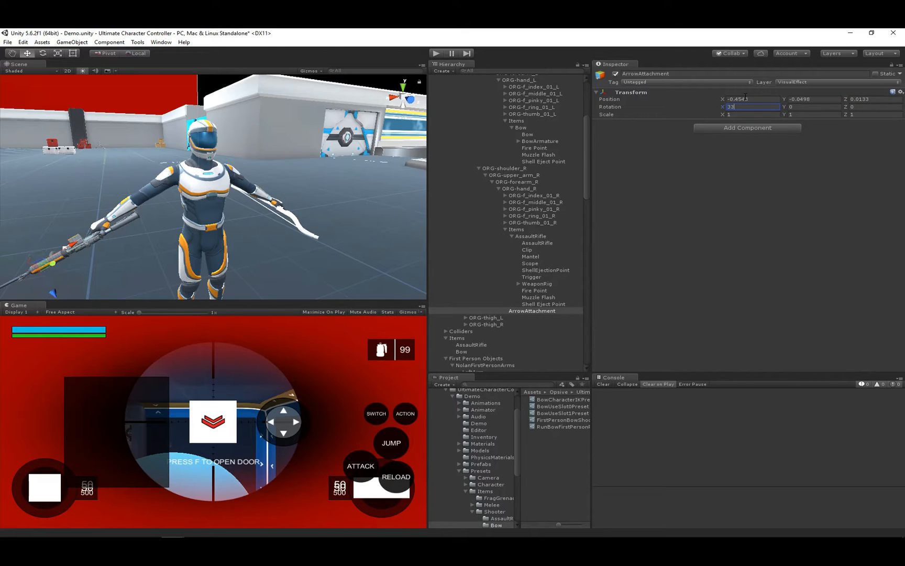
pyautogui.press('Tab')
pyautogui.write('-92.534')
pyautogui.press('Tab')
pyautogui.write('-65.22501')
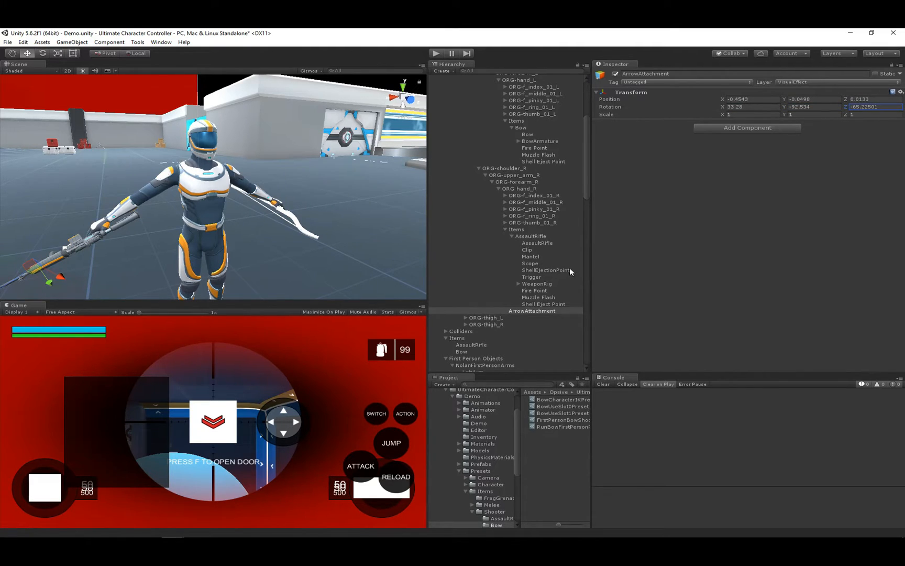
# Create an empty child object named ArrowAttachment under ORG-hand_R in NolanFirstPersonArms.
pyautogui.scroll(-7, 534, 326)
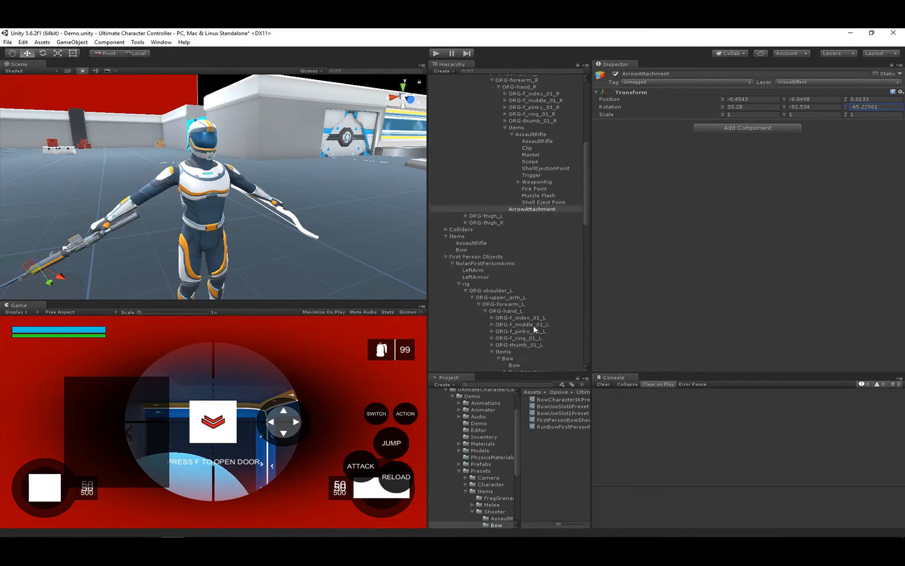
pyautogui.scroll(-5, 492, 267)
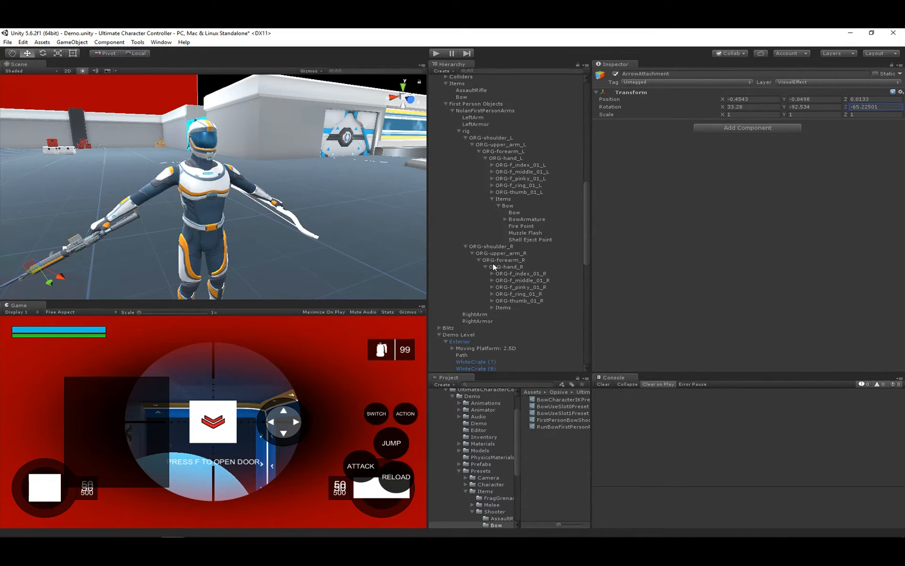
pyautogui.rightClick(494, 267)
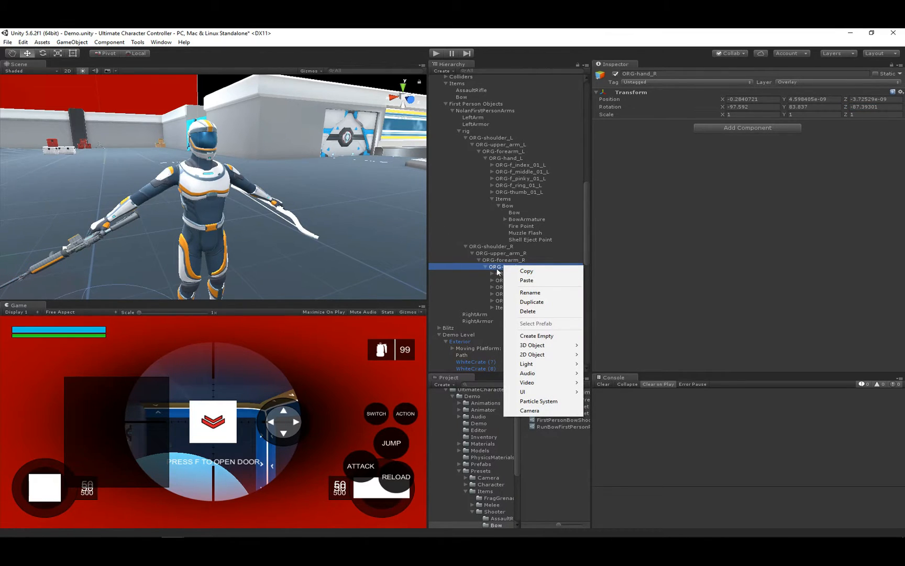
pyautogui.click(496, 271)
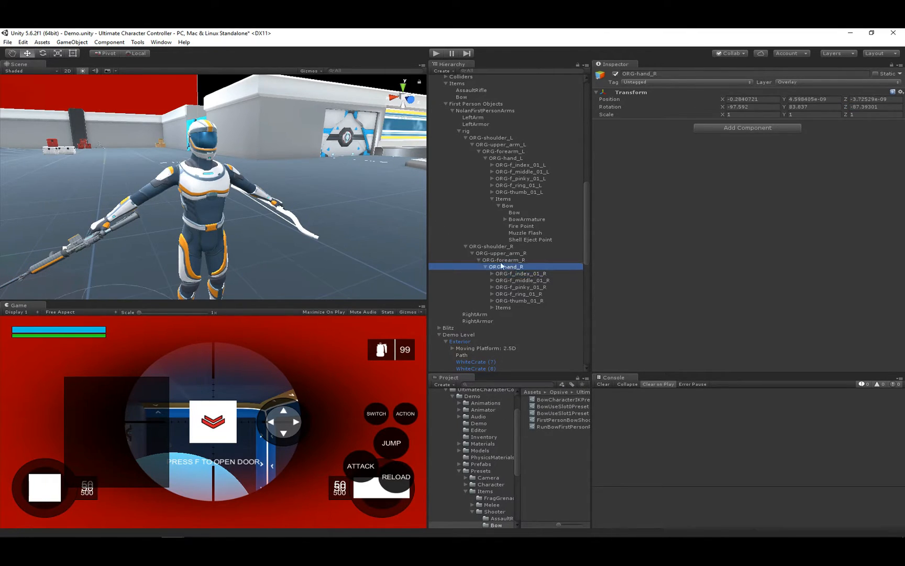
pyautogui.click(79, 42)
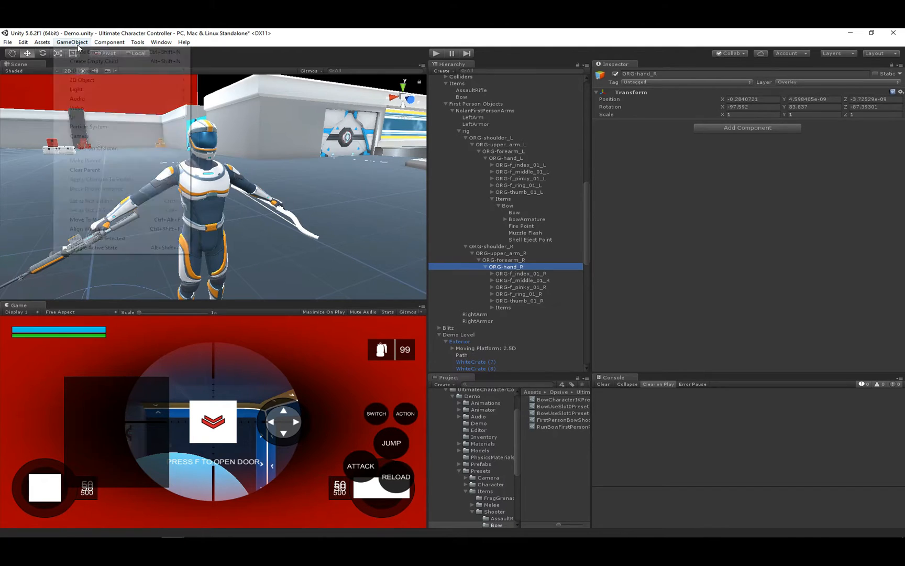
pyautogui.click(125, 42)
pyautogui.click(73, 42)
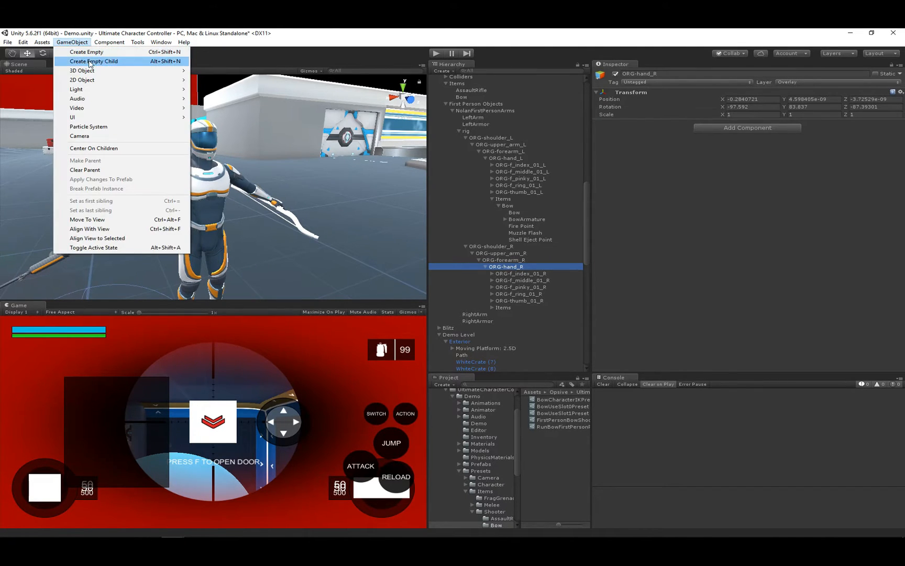
pyautogui.click(84, 61)
pyautogui.click(656, 74)
pyautogui.write('ArrowAttachment')
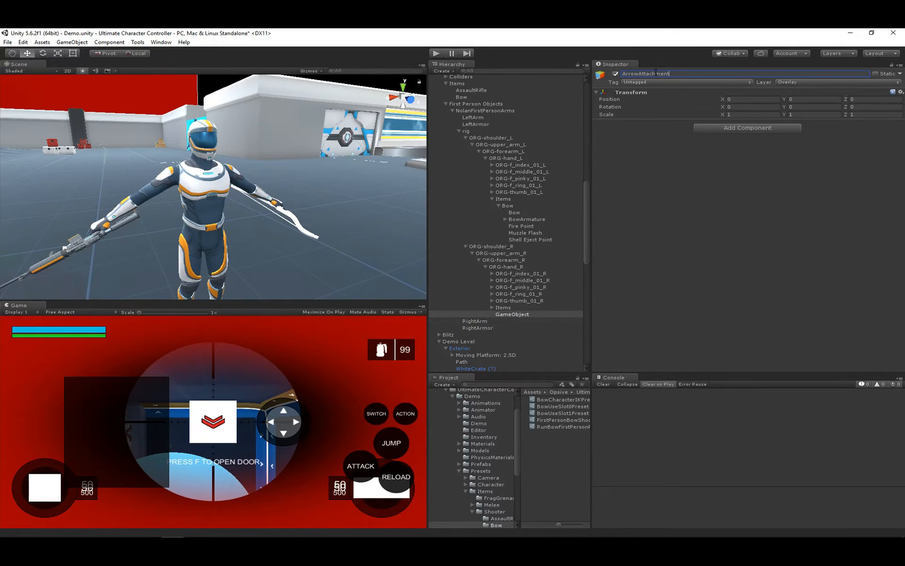
pyautogui.press('Return')
# Position the first person ArrowAttachment at X -0.4667, Y -0.0569, Z 0.0812.
pyautogui.click(738, 99)
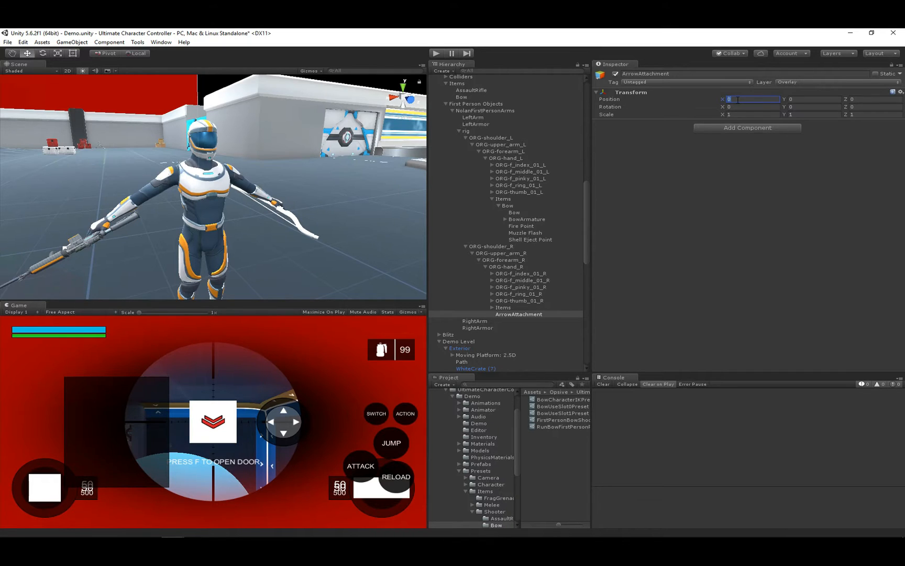
pyautogui.write('-0.4667')
pyautogui.press('Tab')
pyautogui.write('-0.0569')
pyautogui.press('Tab')
pyautogui.write('.0812')
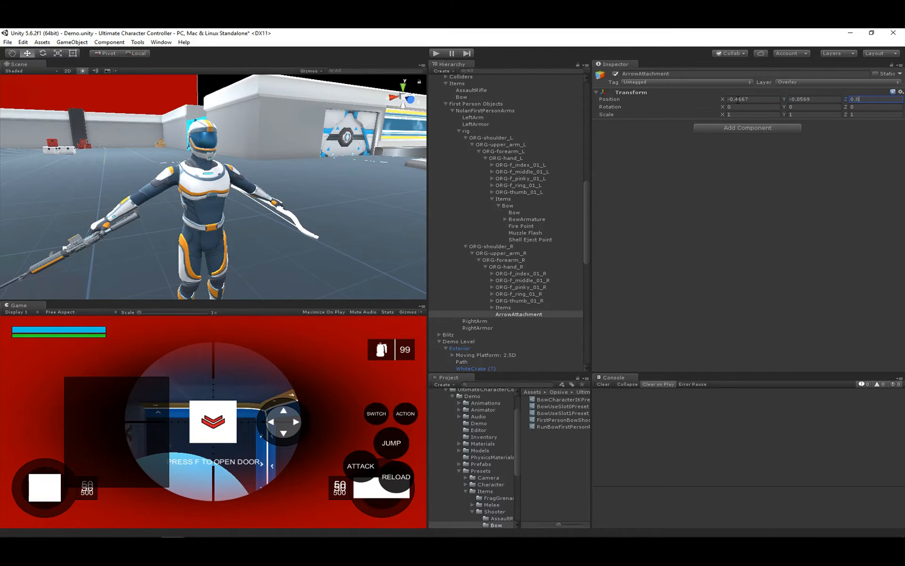
pyautogui.press('Return')
# Set the first person ArrowAttachment's rotation to X 5.454, Y -81.45, Z -64.069.
pyautogui.press('Tab')
pyautogui.write('5.454')
pyautogui.press('Tab')
pyautogui.write('-81.45')
pyautogui.press('Tab')
pyautogui.write('-64')
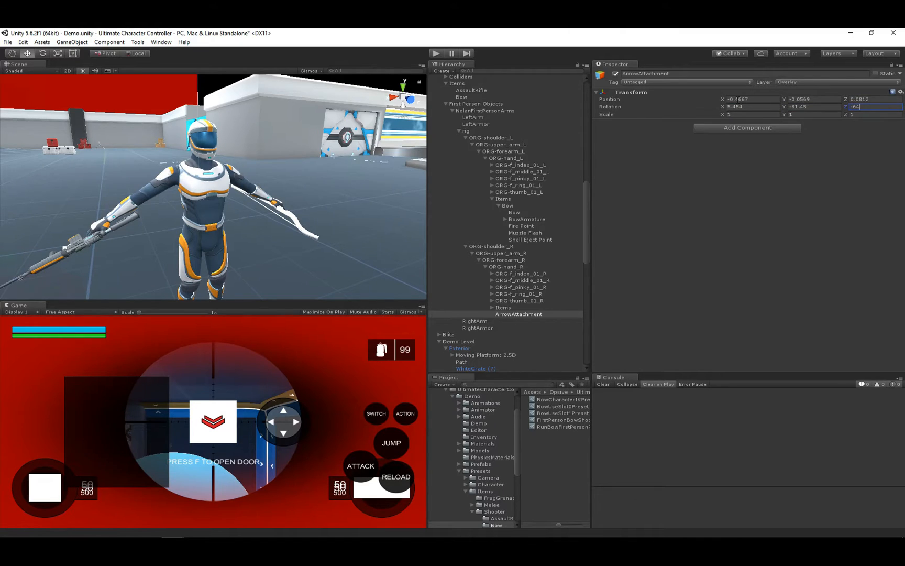
pyautogui.write('.069')
# Assign the first person ArrowAttachment as Fire Point Attachment Location in the Bow item's First Person Shootable Weapon Properties.
pyautogui.scroll(10, 522, 303)
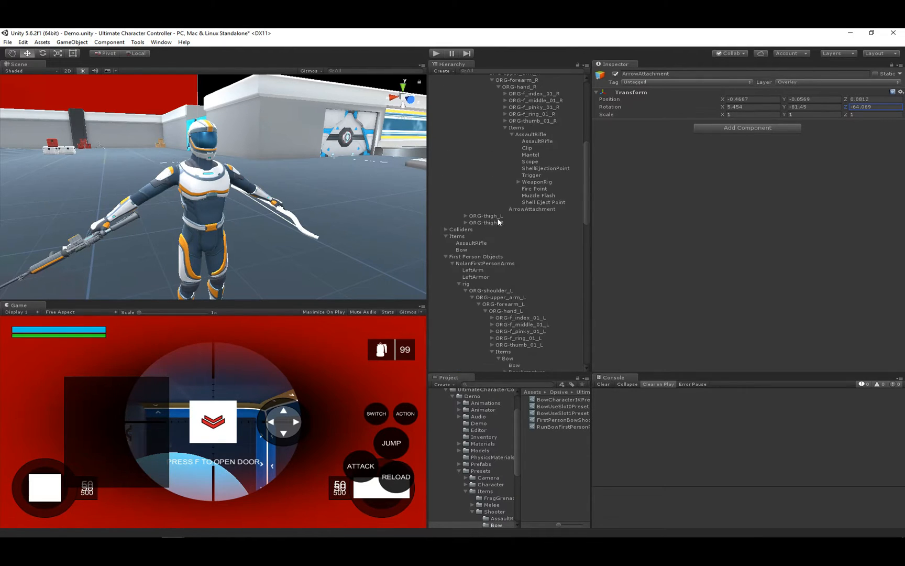
pyautogui.click(456, 300)
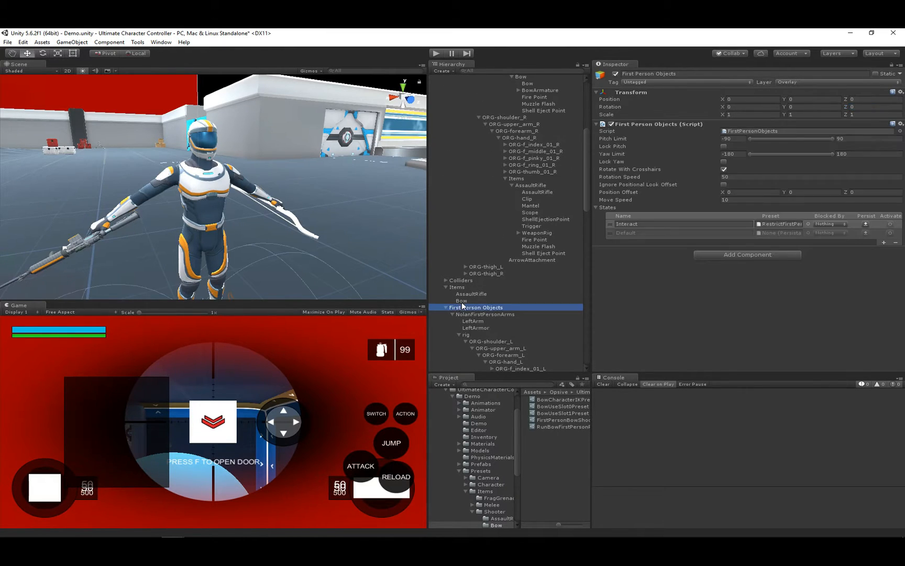
pyautogui.scroll(-10, 808, 283)
pyautogui.scroll(-12, 809, 283)
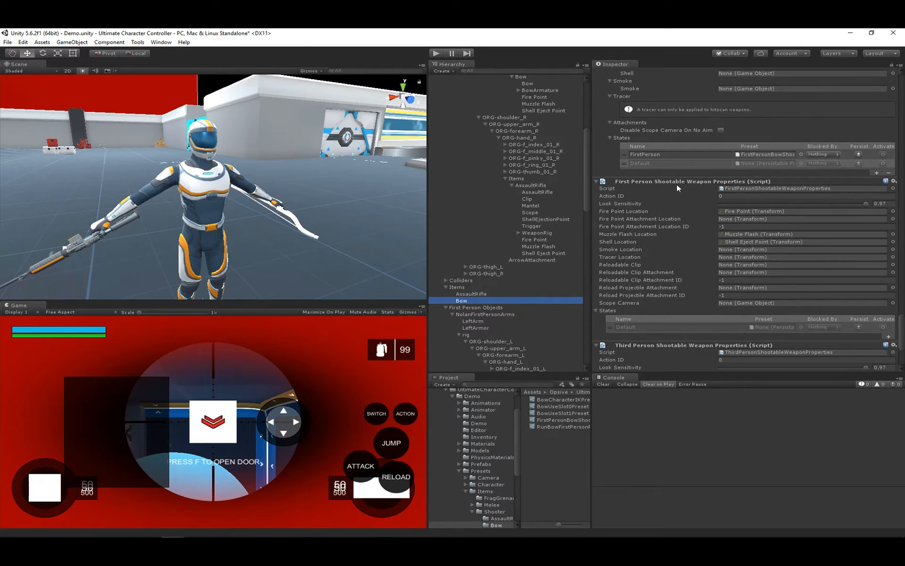
pyautogui.click(759, 211)
pyautogui.scroll(-3, 545, 309)
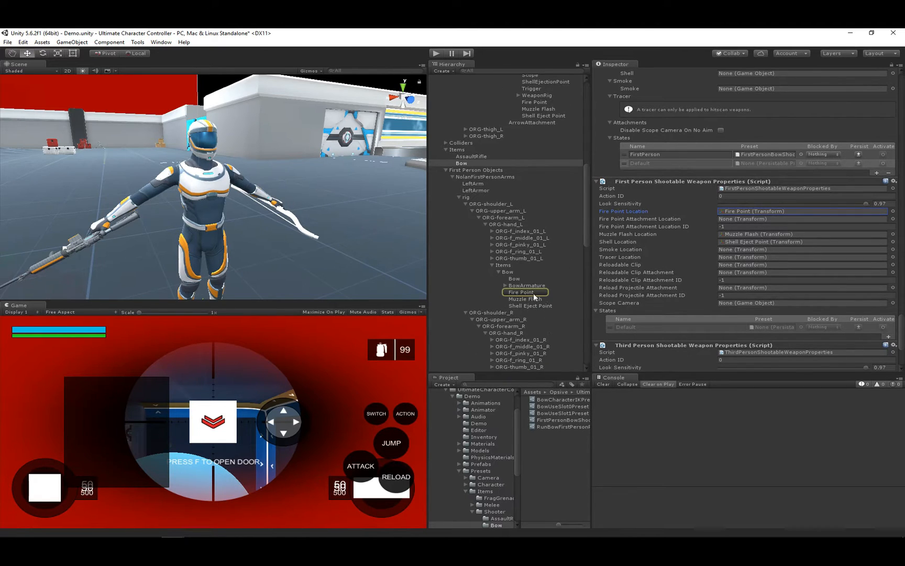
pyautogui.scroll(-3, 533, 293)
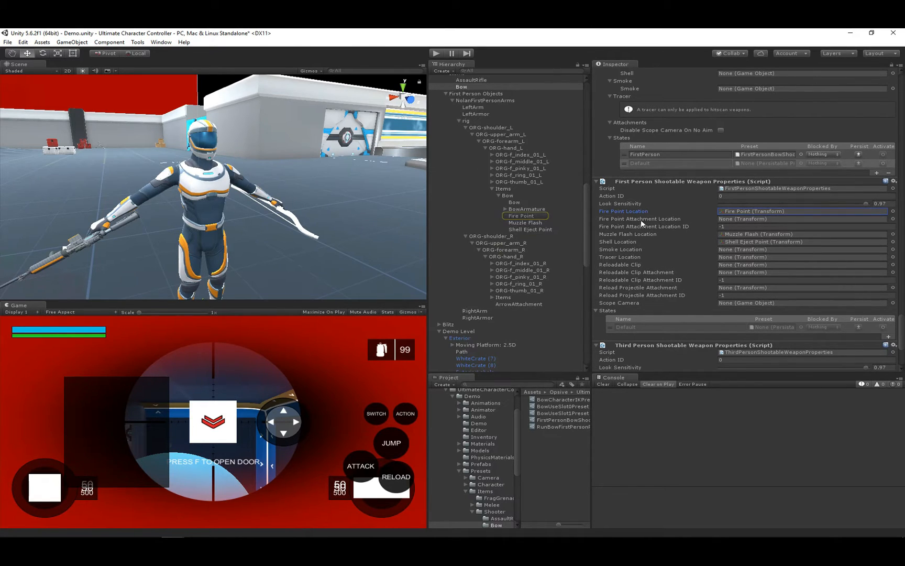
pyautogui.moveTo(527, 302); pyautogui.dragTo(776, 225)
pyautogui.click(641, 218)
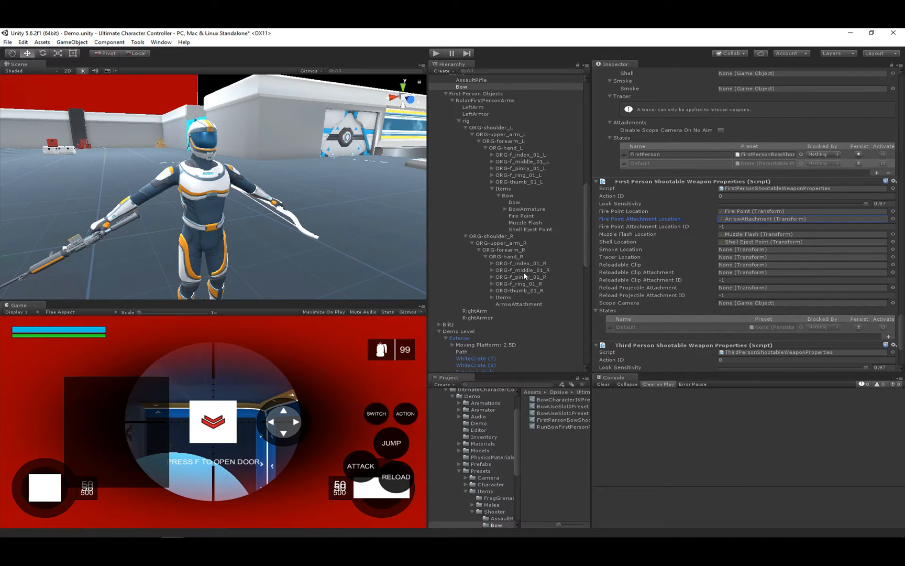
# Assign the third person ArrowAttachment as Fire Point Attachment Location in the Bow item's Third Person Shootable Weapon Properties.
pyautogui.scroll(-5, 705, 255)
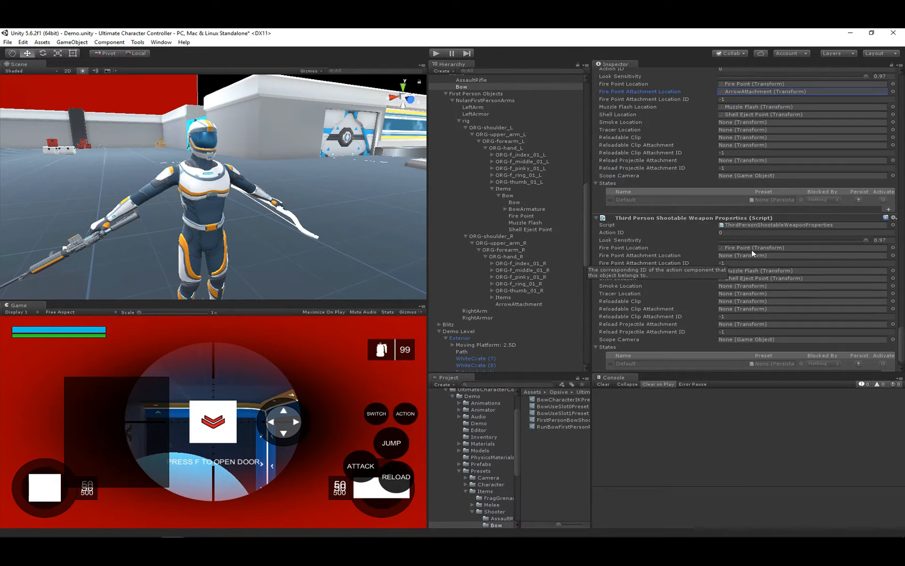
pyautogui.click(743, 248)
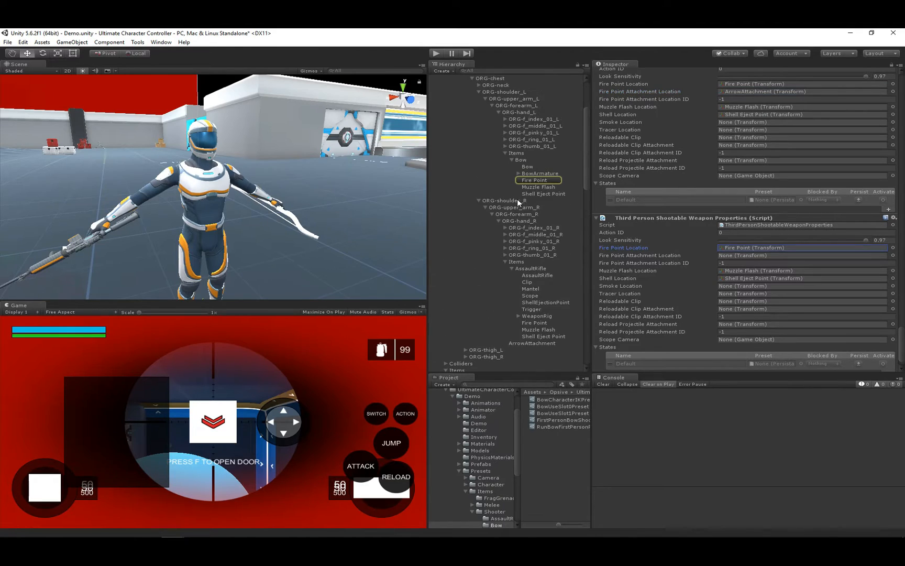
pyautogui.moveTo(547, 342); pyautogui.dragTo(767, 260)
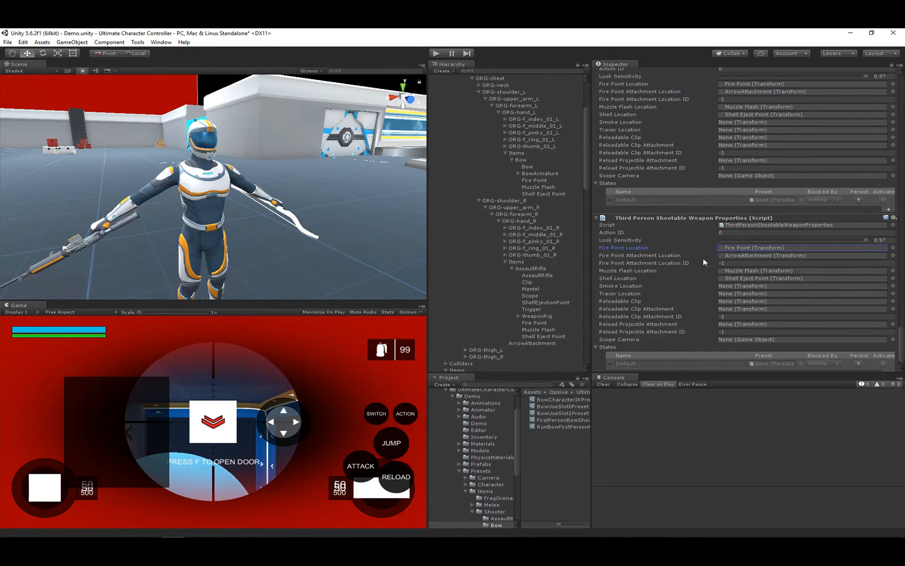
pyautogui.click(648, 262)
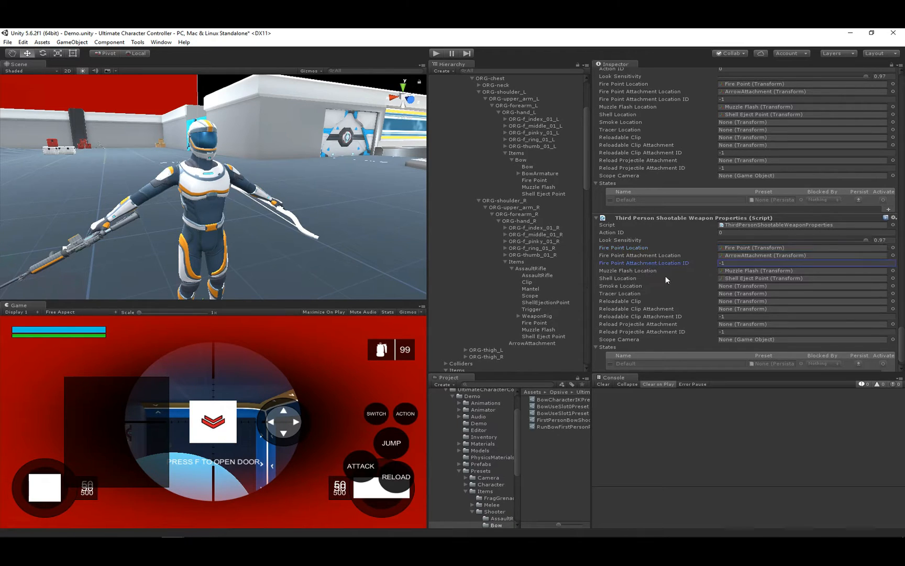
pyautogui.moveTo(689, 262)
# Play the scene to check the arrow's placement while aiming the bow in first and third person, and stop playback.
pyautogui.click(436, 53)
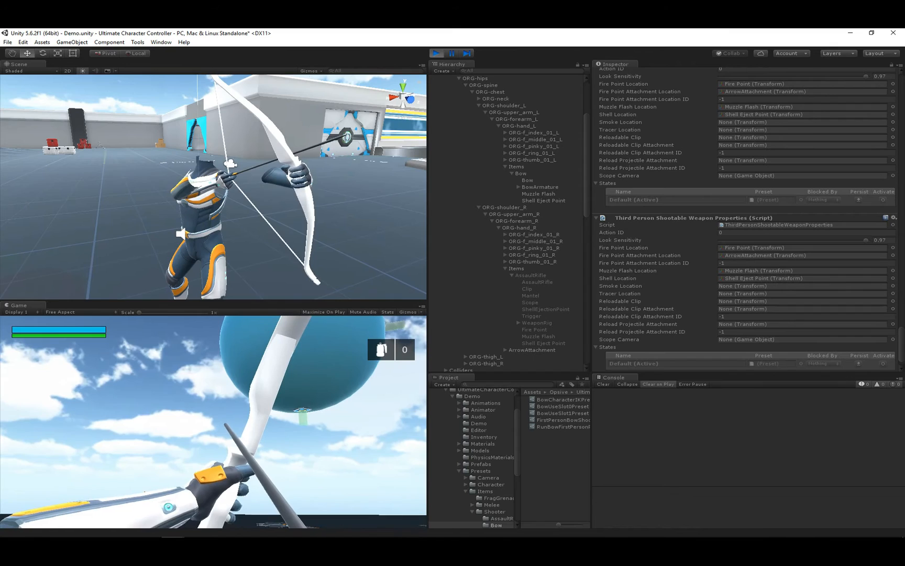
pyautogui.press('v')
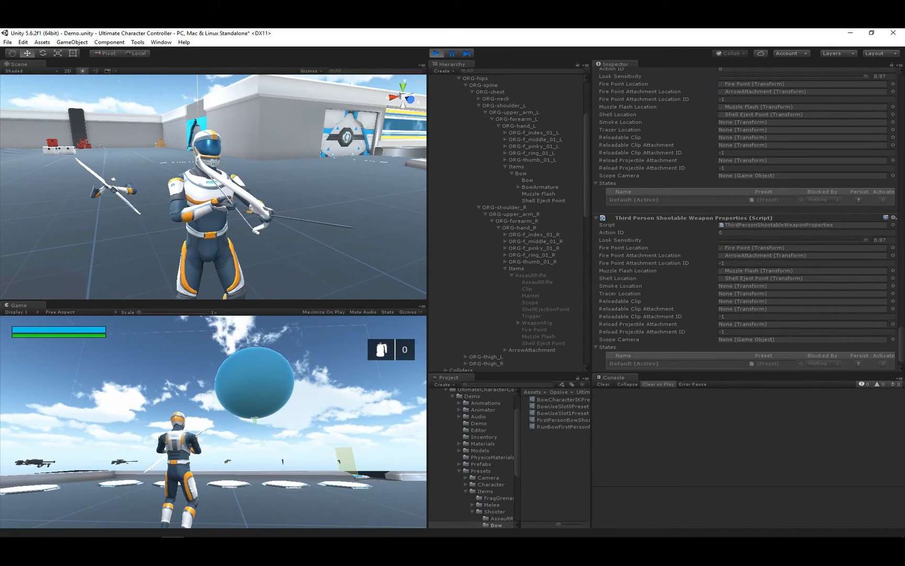
pyautogui.rightClick(213, 421)
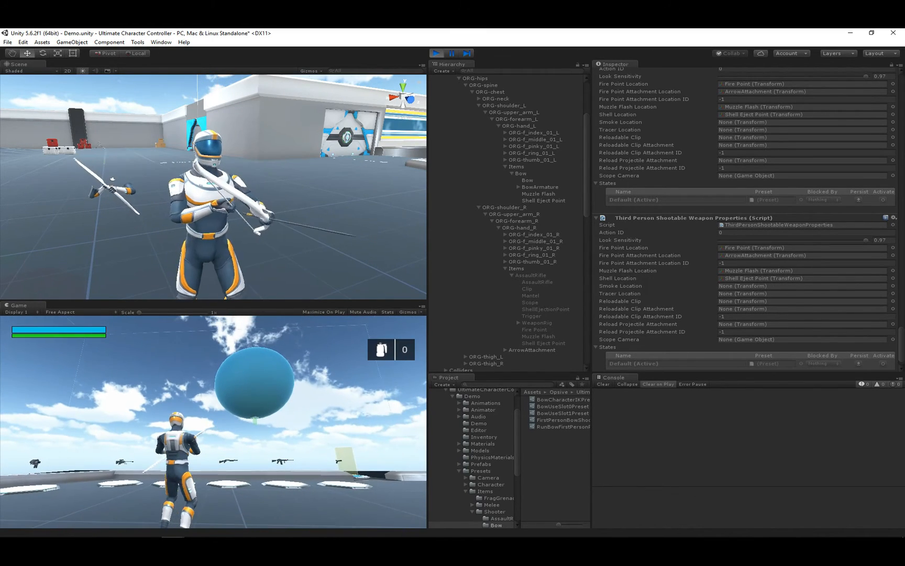
pyautogui.press('Escape')
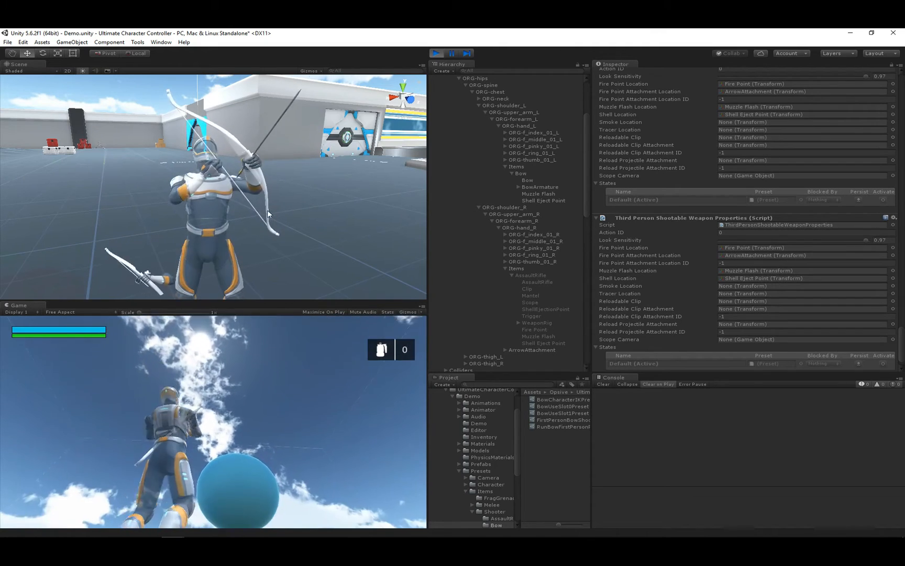
pyautogui.click(437, 53)
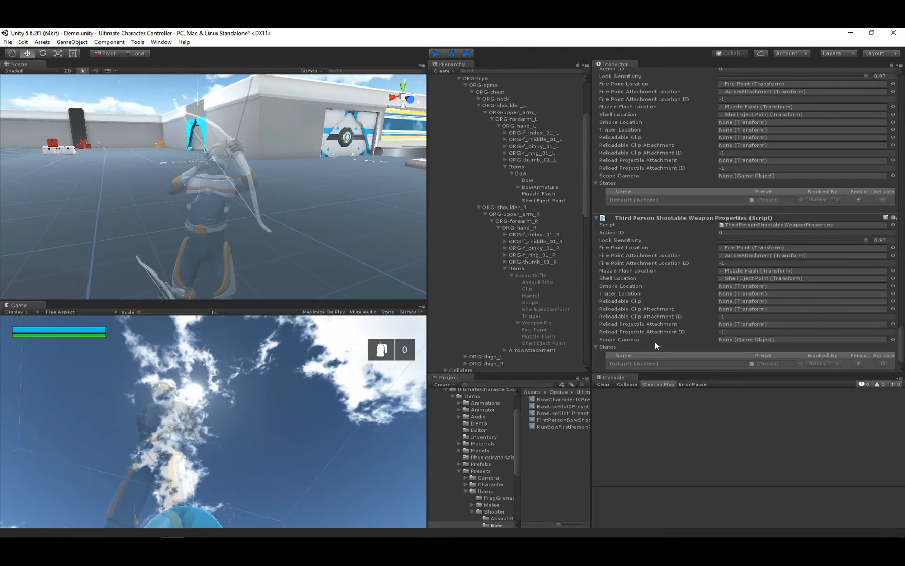
# Set the third person ArrowAttachment's X rotation to 3.28 and play the scene again.
pyautogui.click(529, 343)
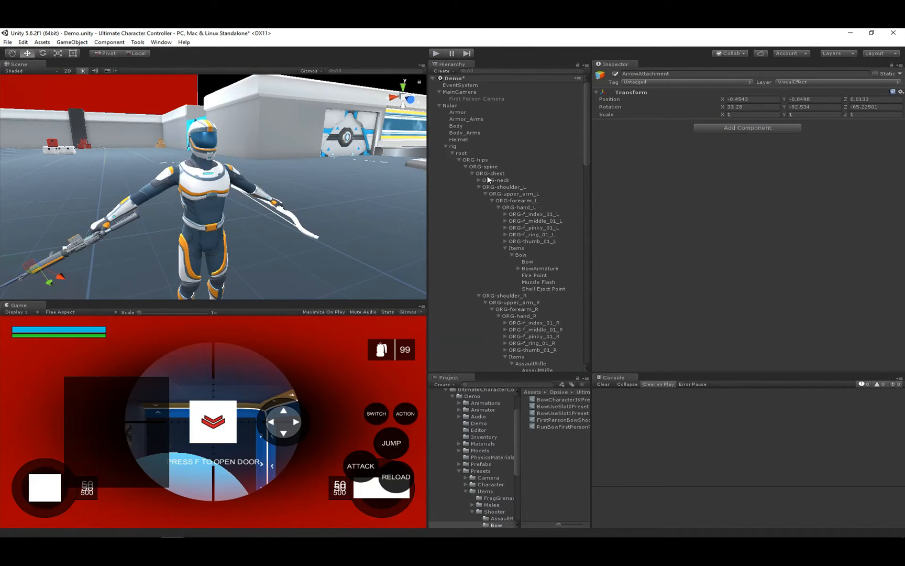
pyautogui.scroll(-4, 501, 209)
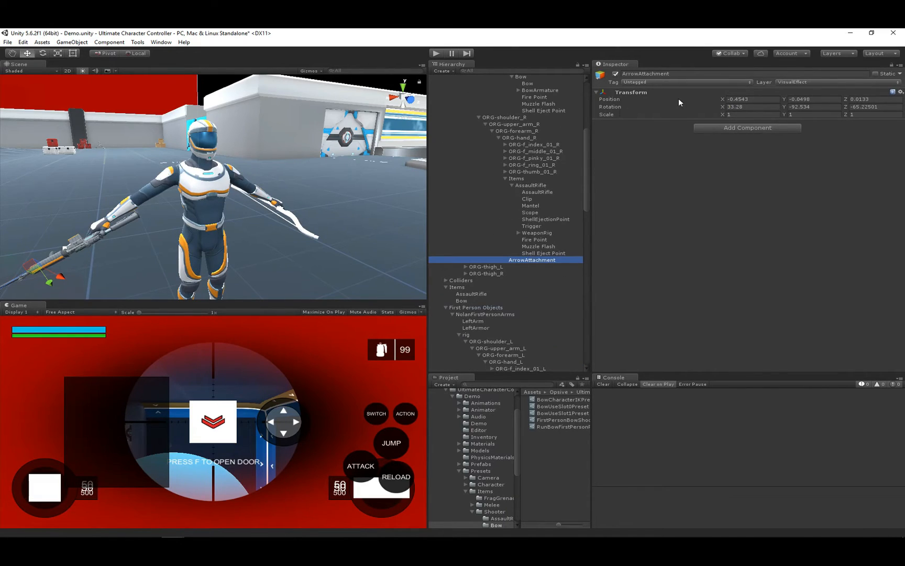
pyautogui.click(759, 99)
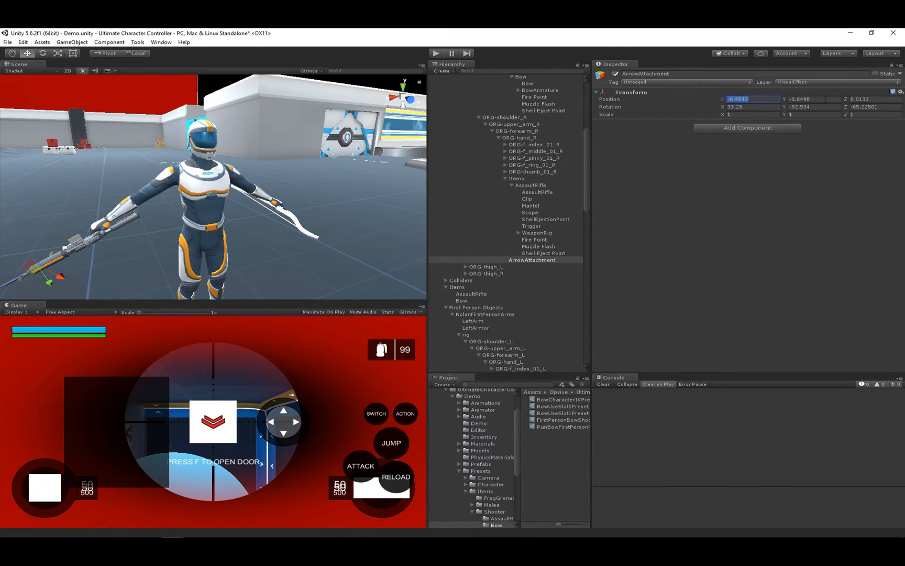
pyautogui.click(731, 107)
pyautogui.click(435, 53)
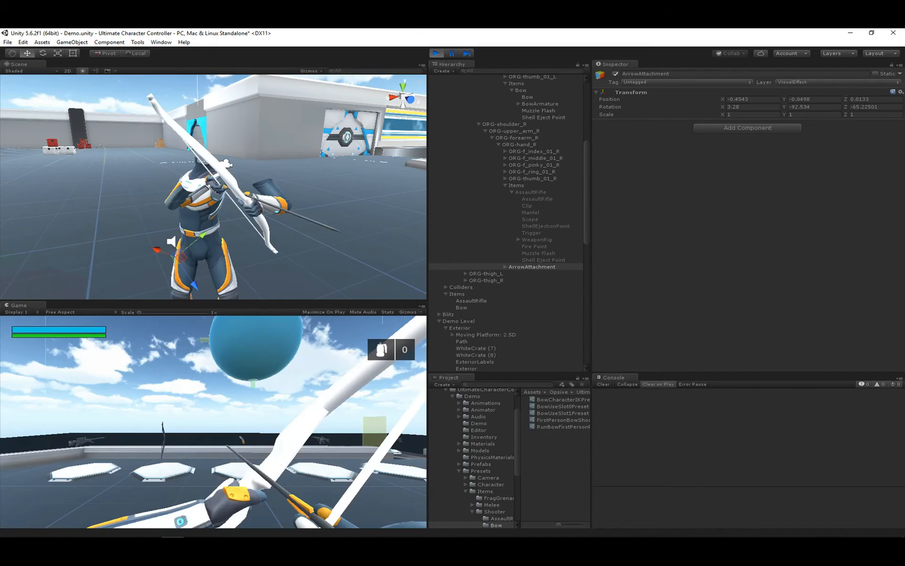
# Check the arrow's placement while aiming the bow in third and first person, and stop playback.
pyautogui.press('v')
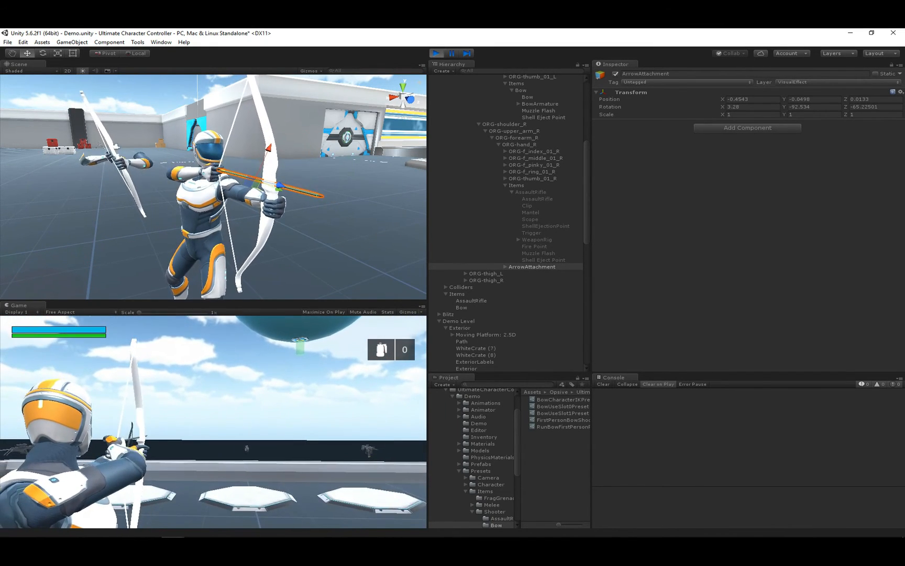
pyautogui.press('v')
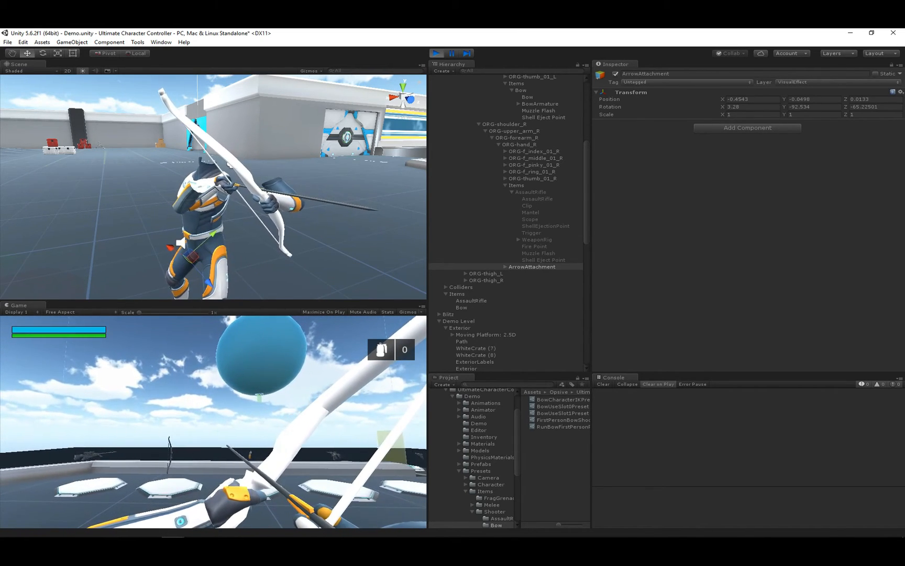
pyautogui.rightClick(213, 422)
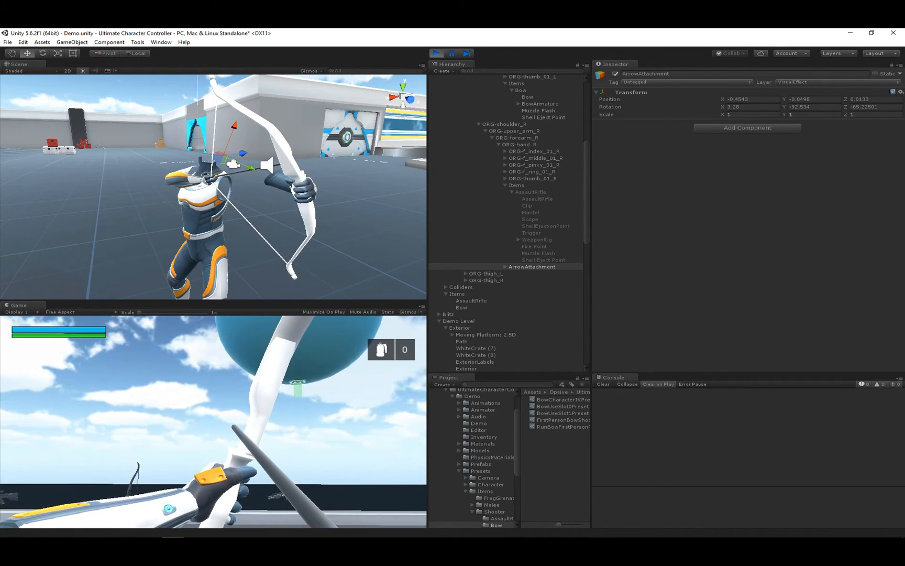
pyautogui.rightClick(213, 422)
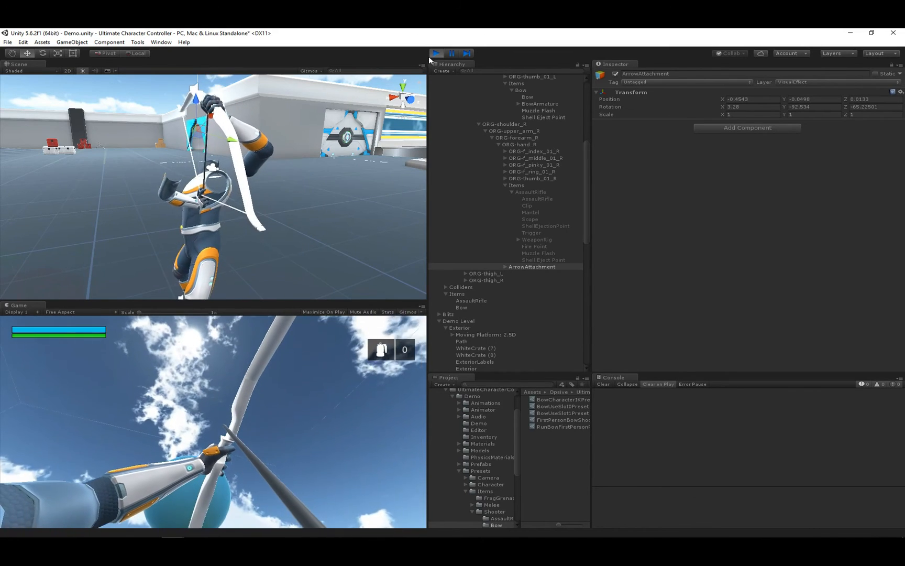
pyautogui.click(436, 53)
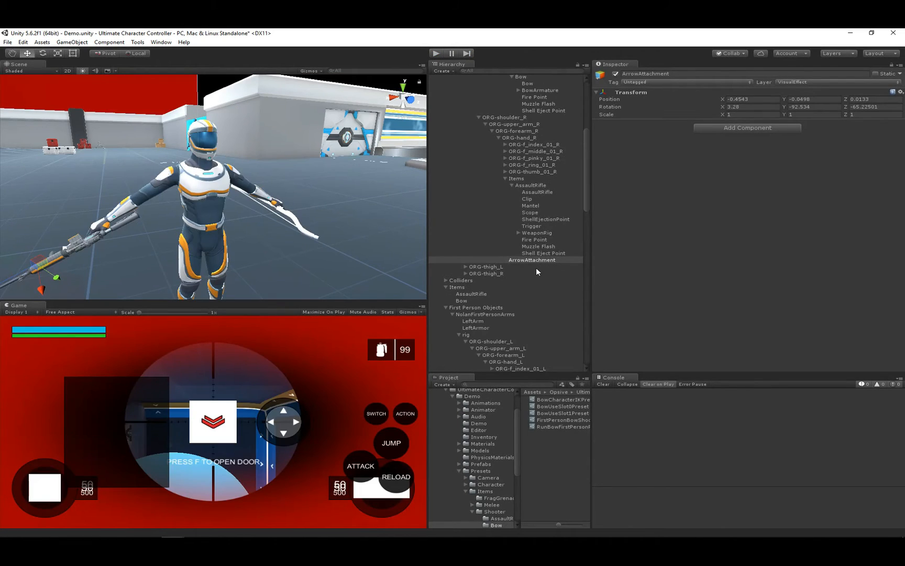
# In the Bow item's Shootable Weapon, disable Wait For Animation Event for the Use Event, set its duration to 0 and the Use Complete Event duration to 0.25.
pyautogui.click(488, 300)
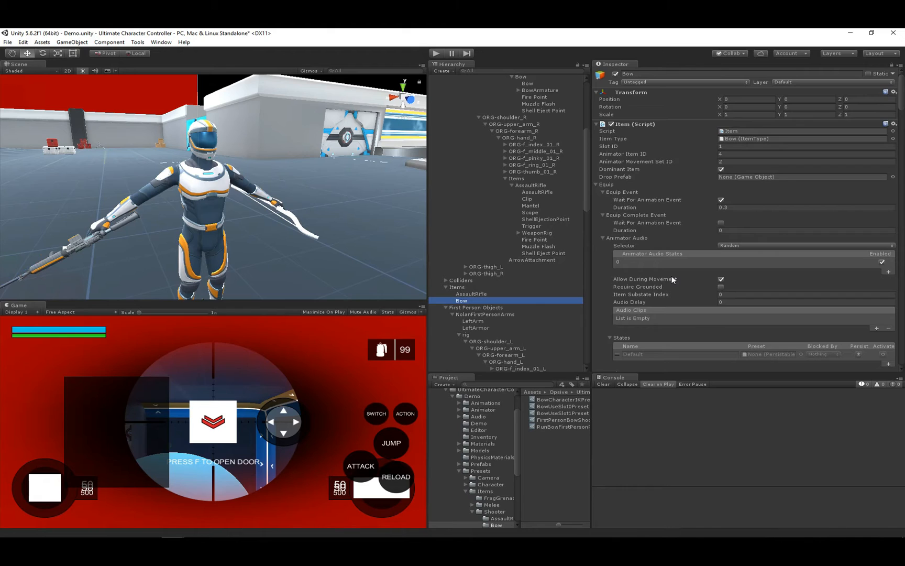
pyautogui.scroll(-3, 673, 279)
pyautogui.scroll(-1, 673, 276)
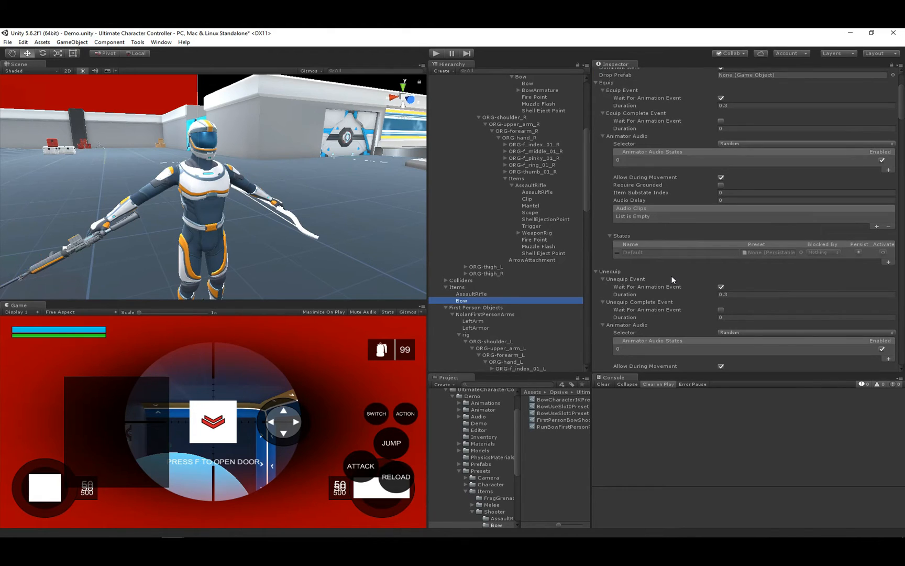
pyautogui.scroll(-6, 672, 280)
pyautogui.scroll(-4, 672, 279)
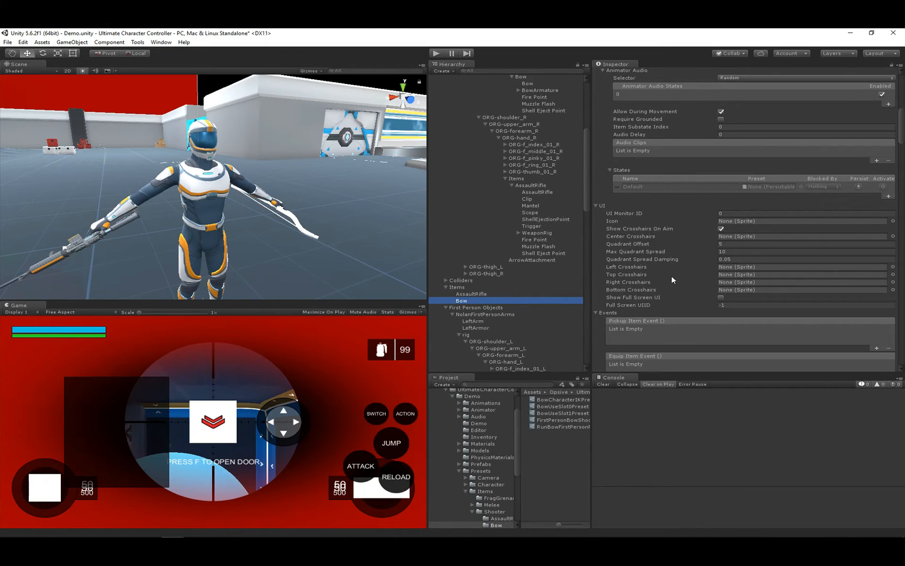
pyautogui.scroll(-13, 673, 279)
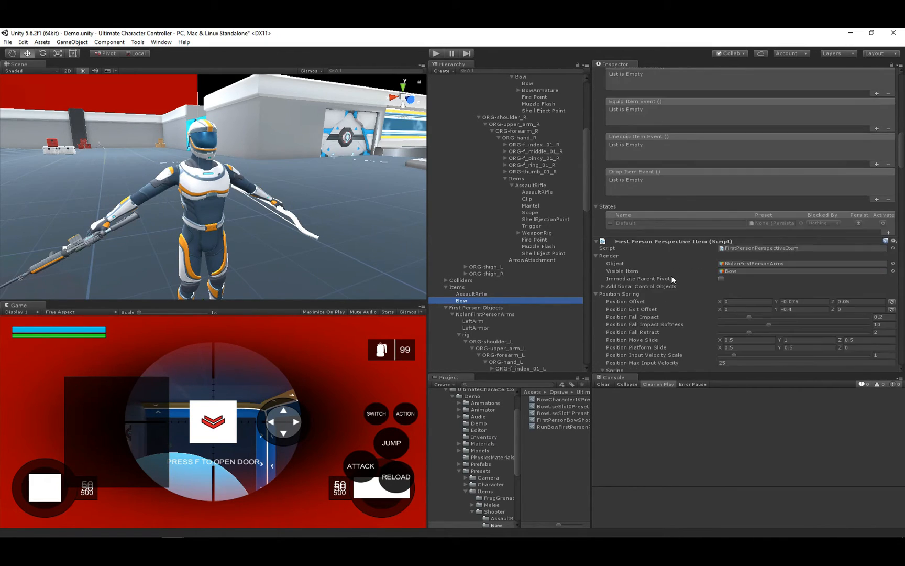
pyautogui.scroll(-15, 673, 279)
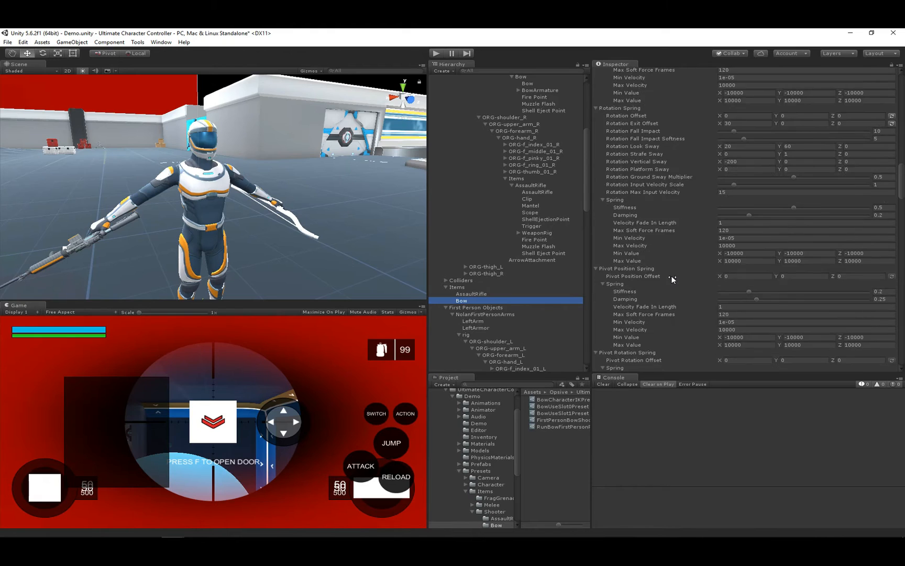
pyautogui.scroll(-16, 672, 279)
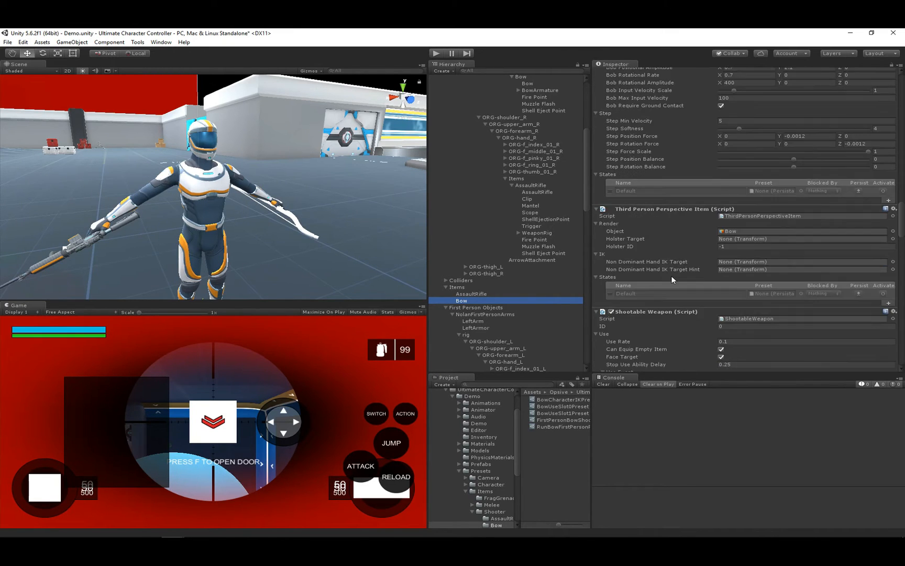
pyautogui.scroll(-2, 672, 279)
pyautogui.click(721, 252)
pyautogui.click(742, 260)
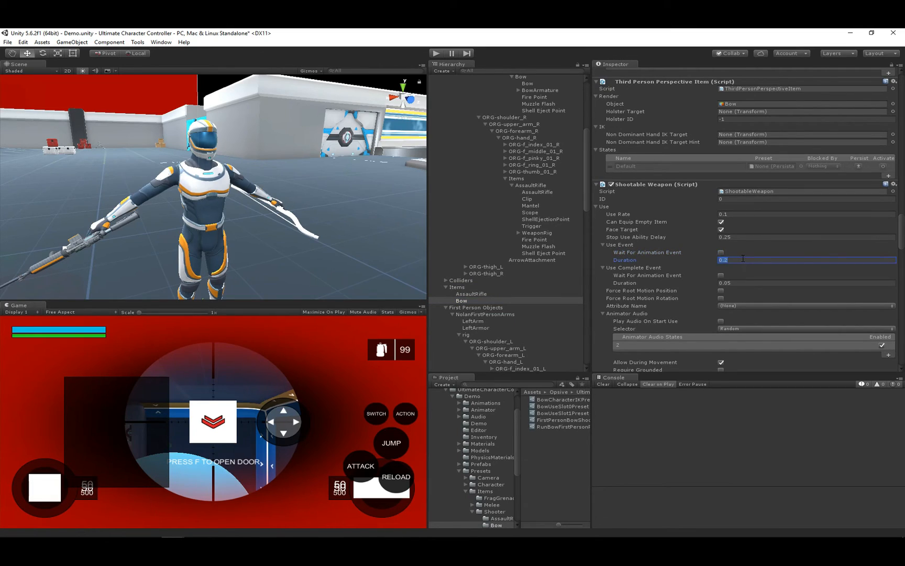
pyautogui.write('0')
pyautogui.click(734, 283)
pyautogui.write('0')
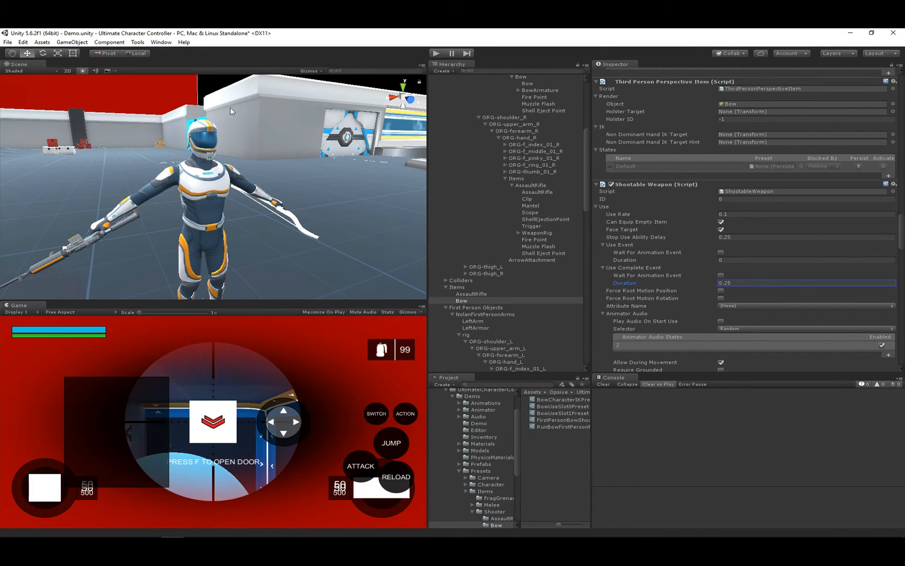
# Set the Bow's Fire Type to Charge And Hold in the Shootable Weapon's Firing settings.
pyautogui.scroll(-7, 681, 299)
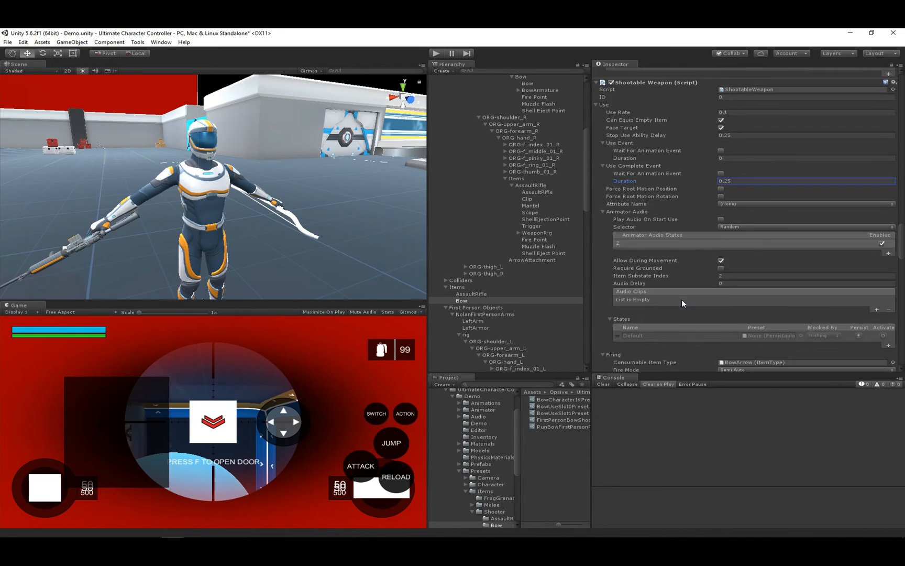
pyautogui.scroll(-2, 681, 299)
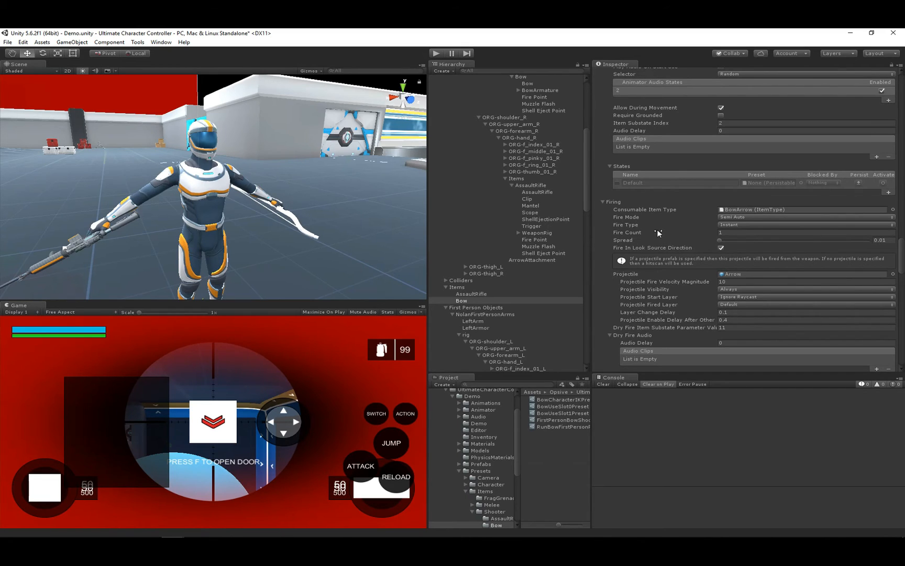
pyautogui.click(640, 223)
pyautogui.click(736, 224)
pyautogui.click(764, 253)
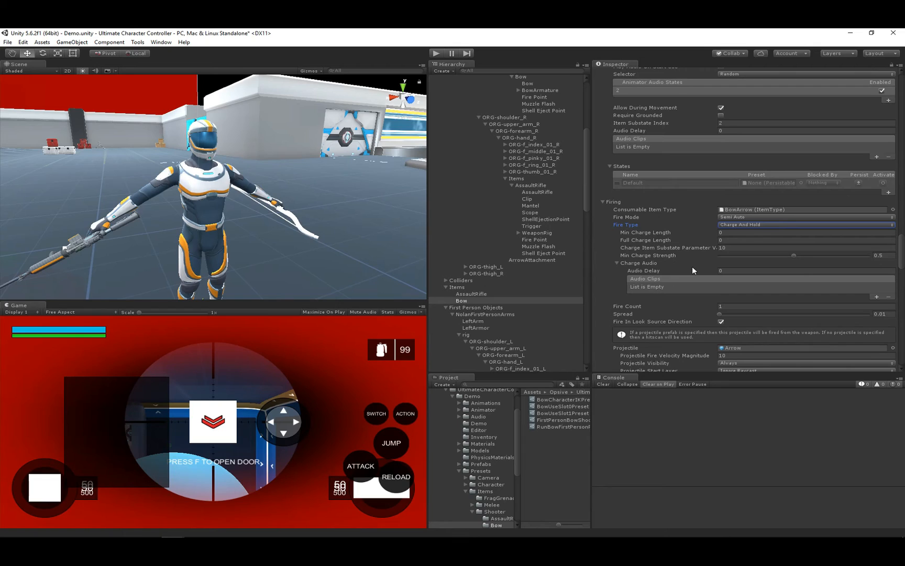
# Set the Bow's Min Charge Length to 0.2 and Full Charge Length to 0.5.
pyautogui.click(744, 232)
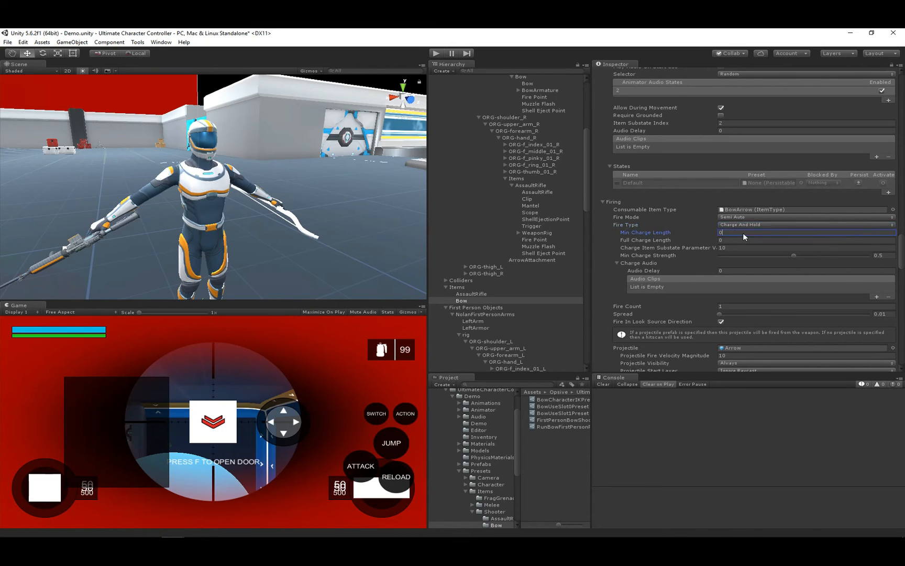
pyautogui.write('0.2')
pyautogui.press('Tab')
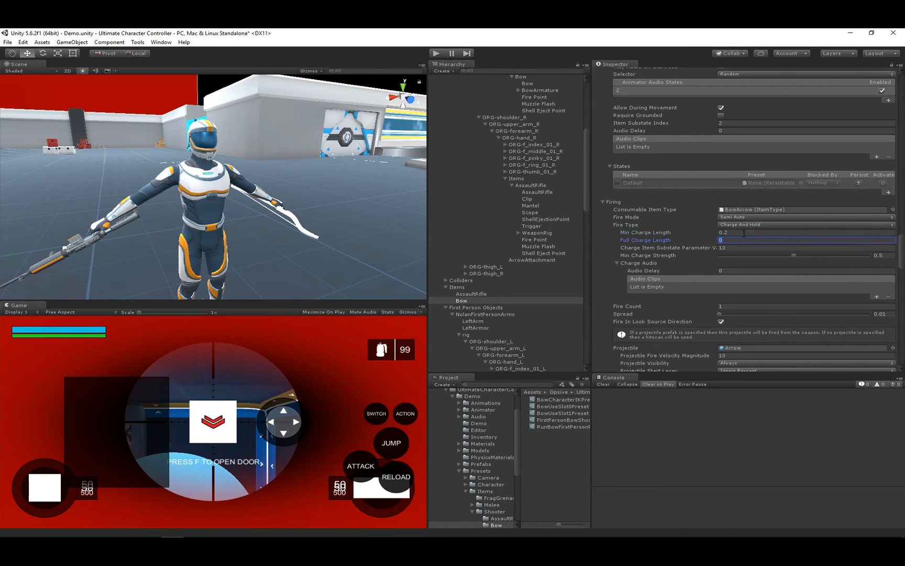
pyautogui.write('.5')
pyautogui.click(744, 233)
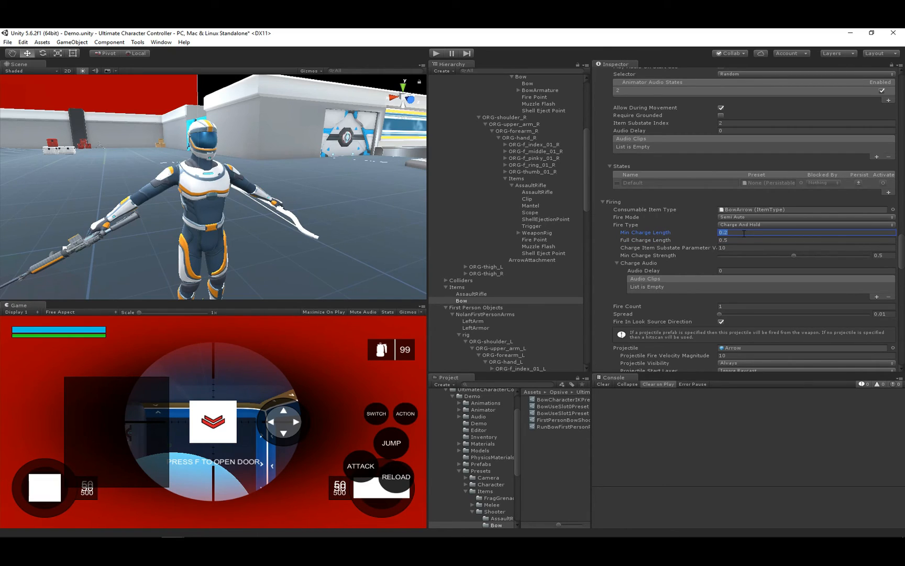
pyautogui.moveTo(681, 233)
pyautogui.click(664, 240)
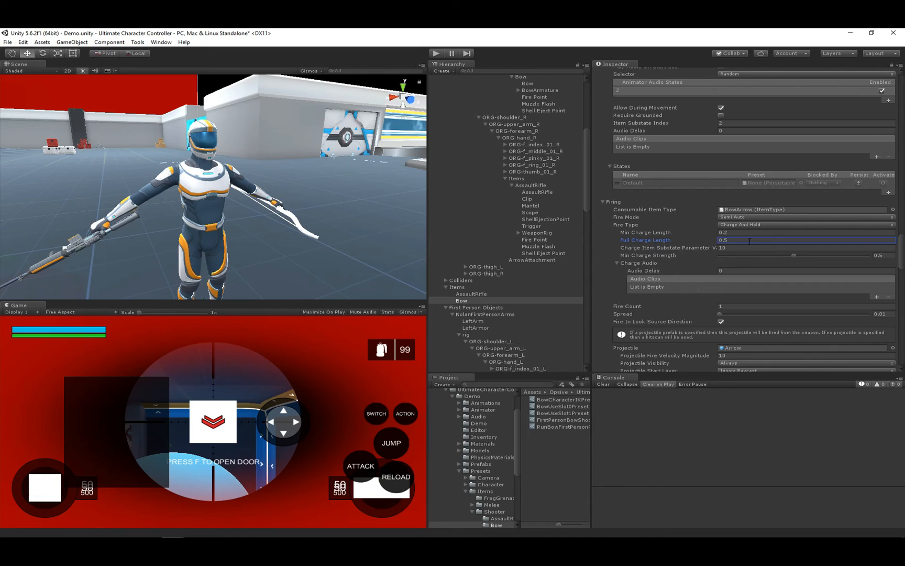
# Play the scene to test aiming and firing the charged bow in first person, and stop playback.
pyautogui.click(437, 53)
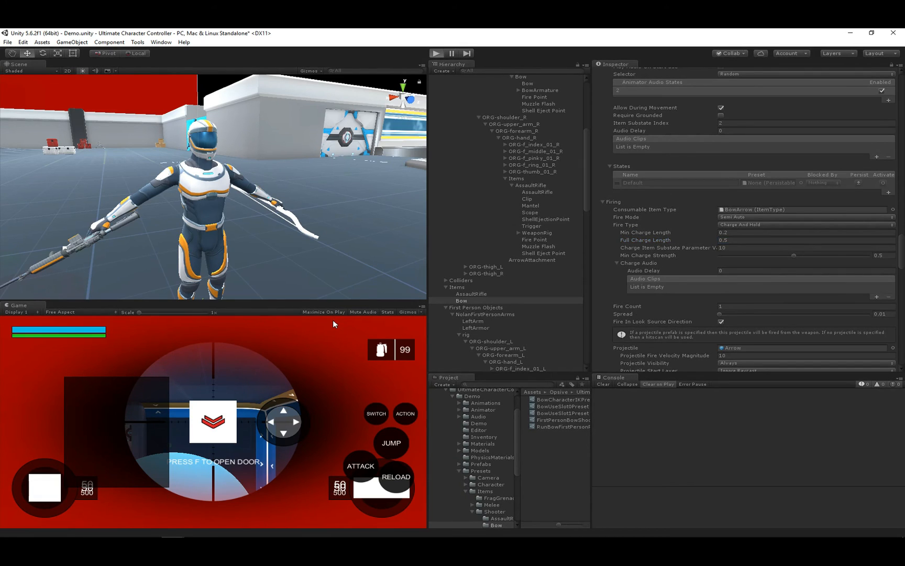
pyautogui.click(215, 417)
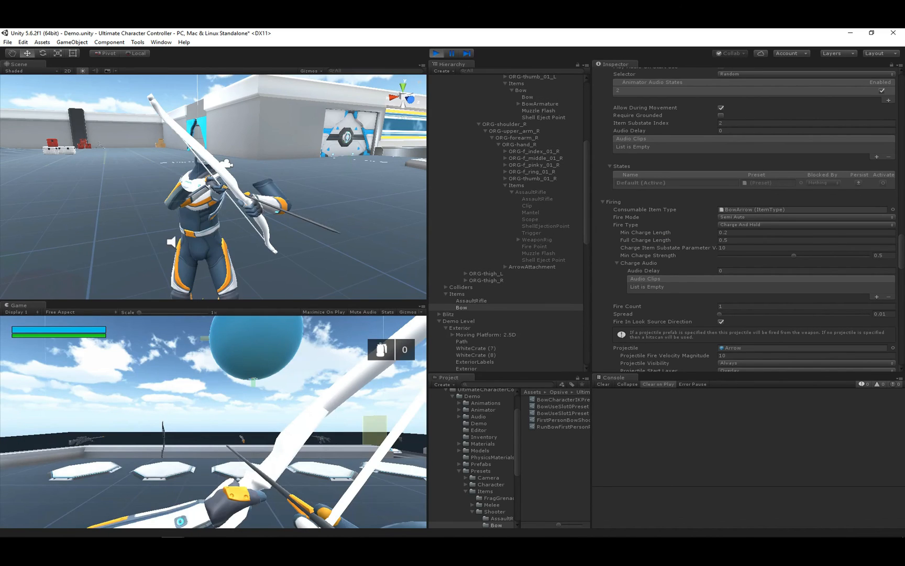
pyautogui.rightClick(214, 422)
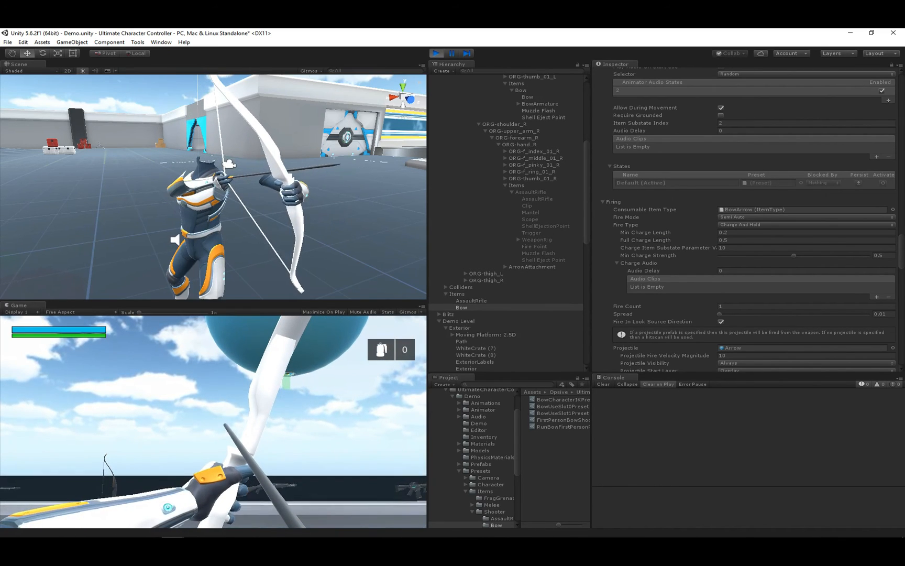
pyautogui.click(213, 422)
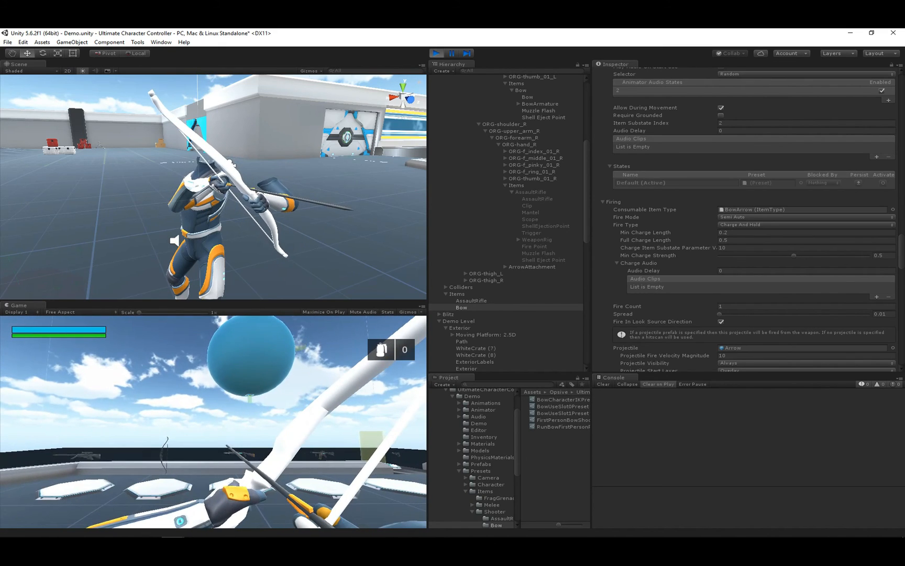
pyautogui.click(214, 422)
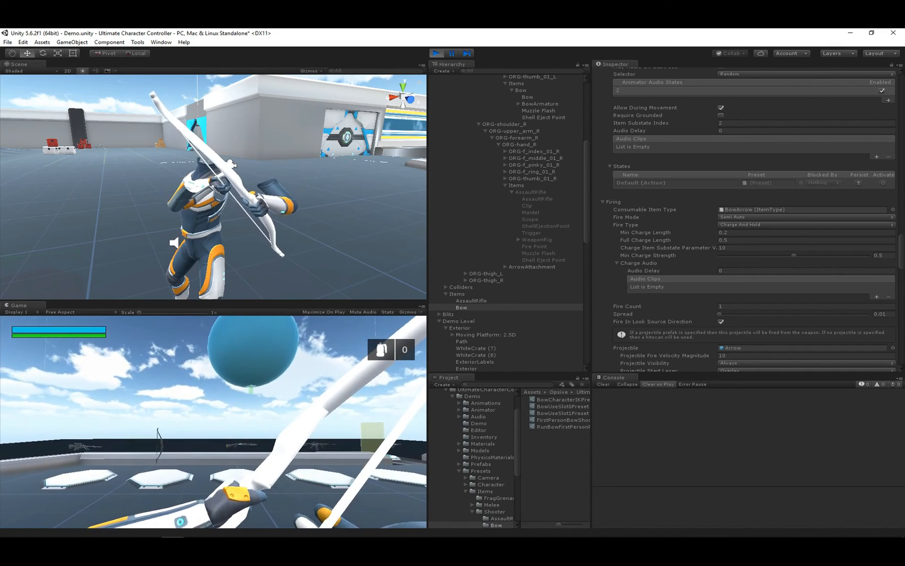
pyautogui.click(214, 422)
pyautogui.press('Escape')
pyautogui.click(434, 54)
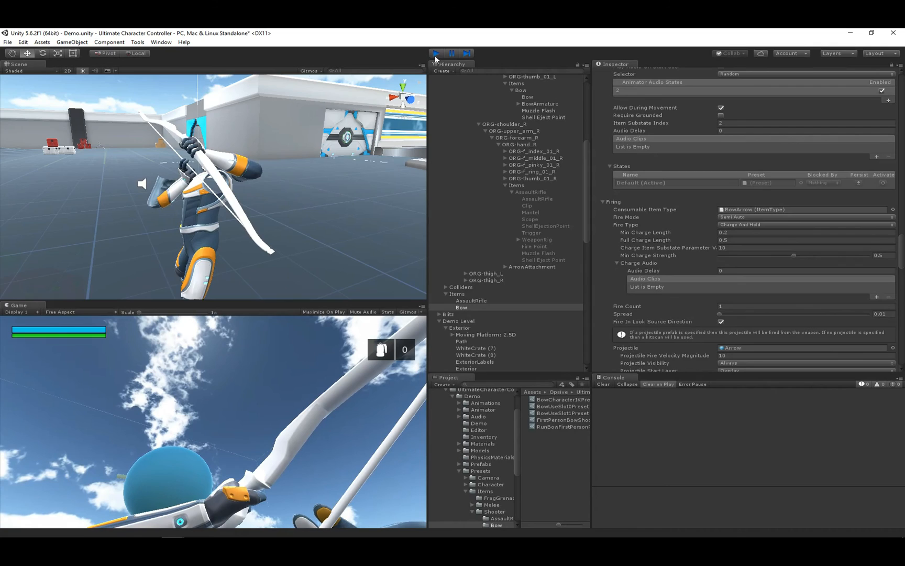
# Set the Clip Size to 1 in the Reload settings of the Bow's Shootable Weapon.
pyautogui.scroll(-4, 682, 323)
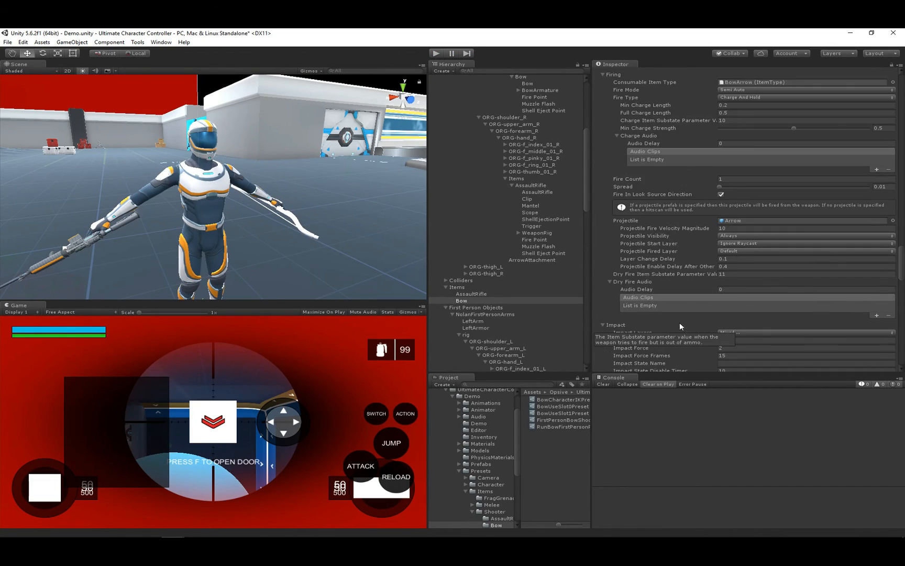
pyautogui.scroll(-6, 682, 324)
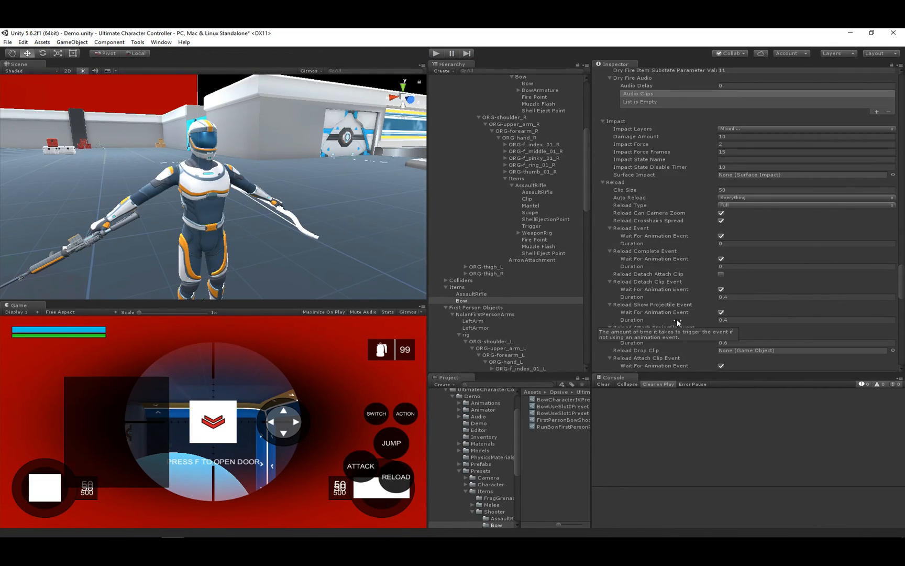
pyautogui.click(742, 190)
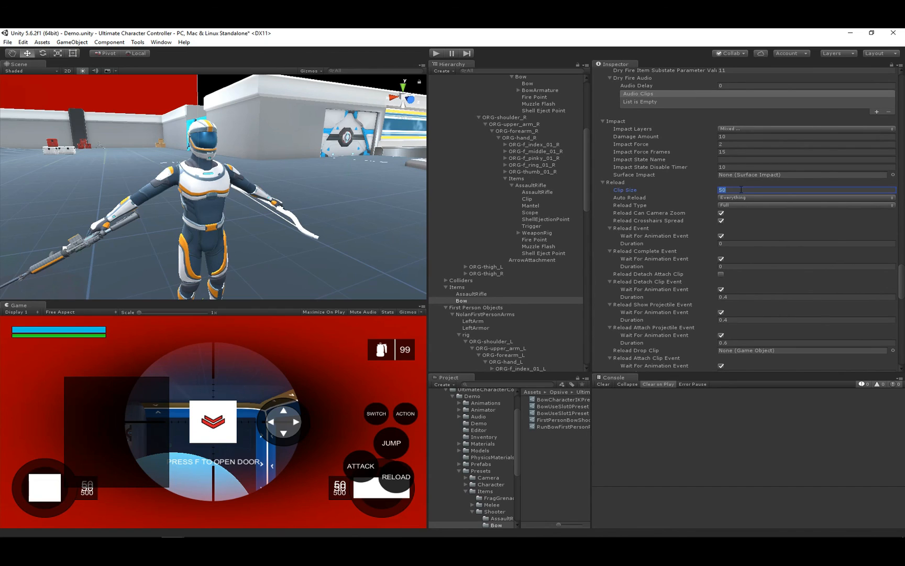
pyautogui.write('1')
# Play the scene again and test the bow in first and third person with the new clip size.
pyautogui.click(435, 53)
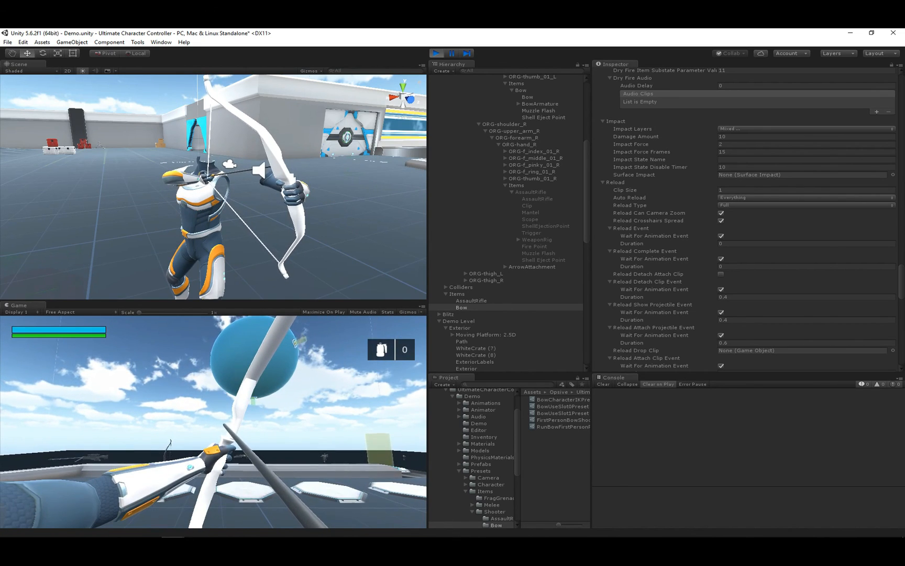
pyautogui.press('v')
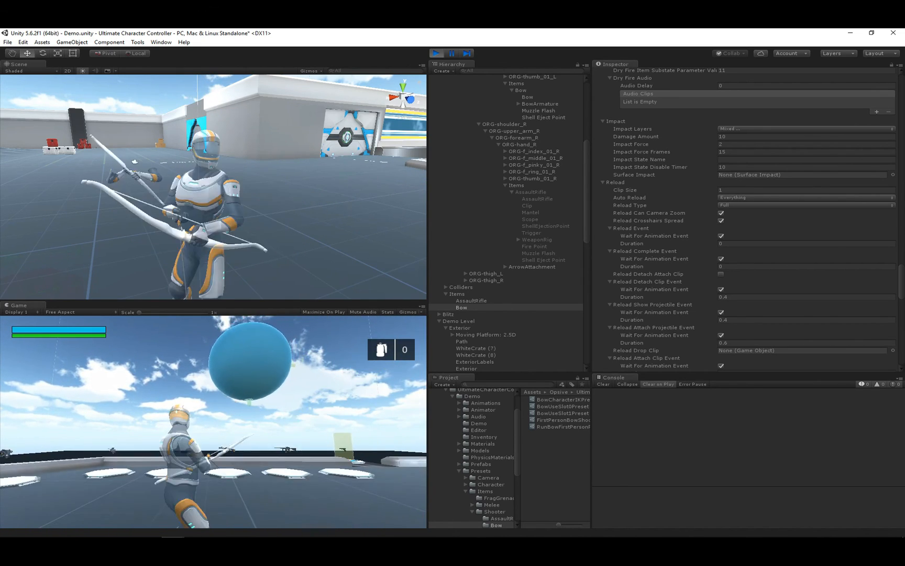